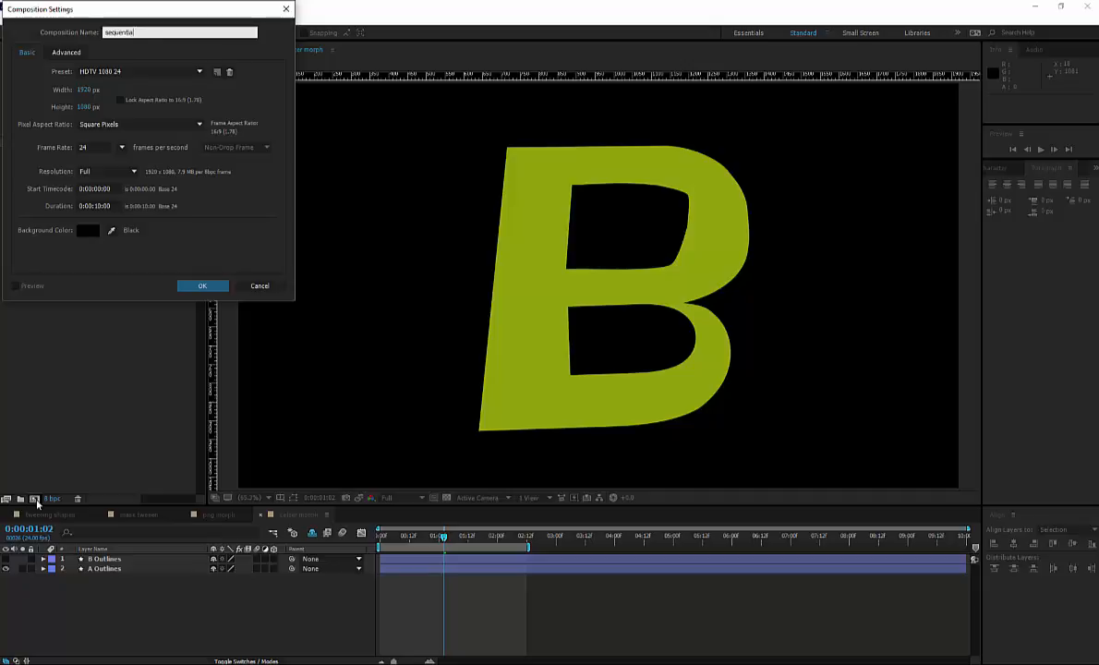
Step: Name the new composition "sequential bars" and create it with the current HDTV 1080 24 settings
{"action": "type", "text": "l bars"}
{"action": "key", "text": "Return"}
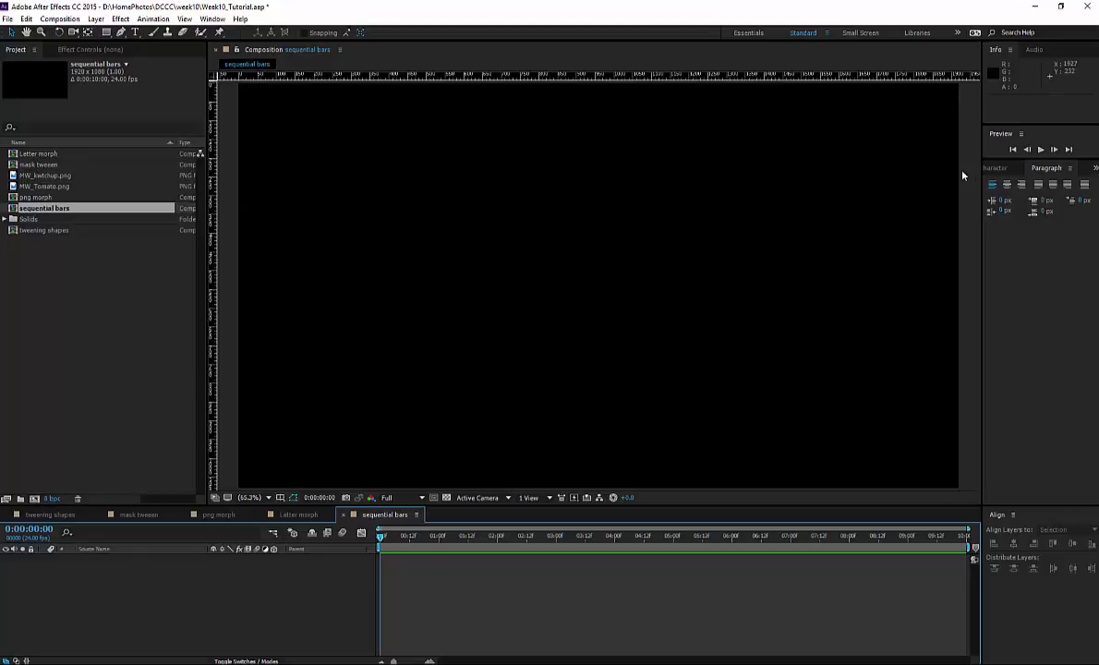
Step: Draw a teal rectangle about 2010 by 164 px across the top of the composition, extending slightly past both sides
{"action": "left_click", "coordinate": [245, 499]}
{"action": "left_click", "coordinate": [262, 397]}
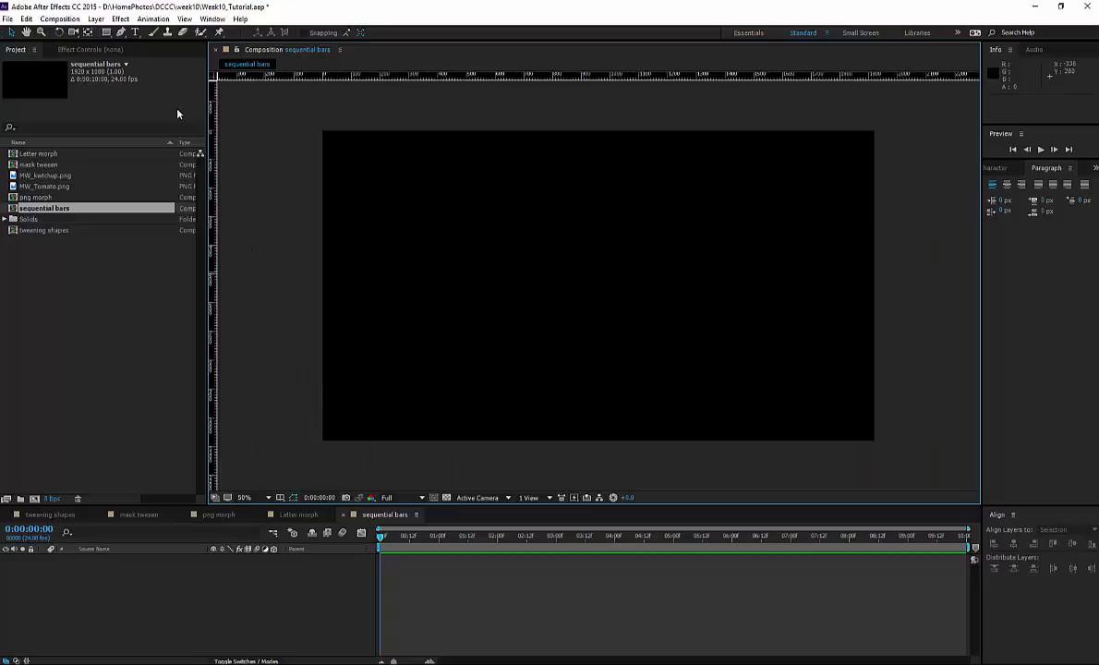
{"action": "left_click", "coordinate": [107, 33]}
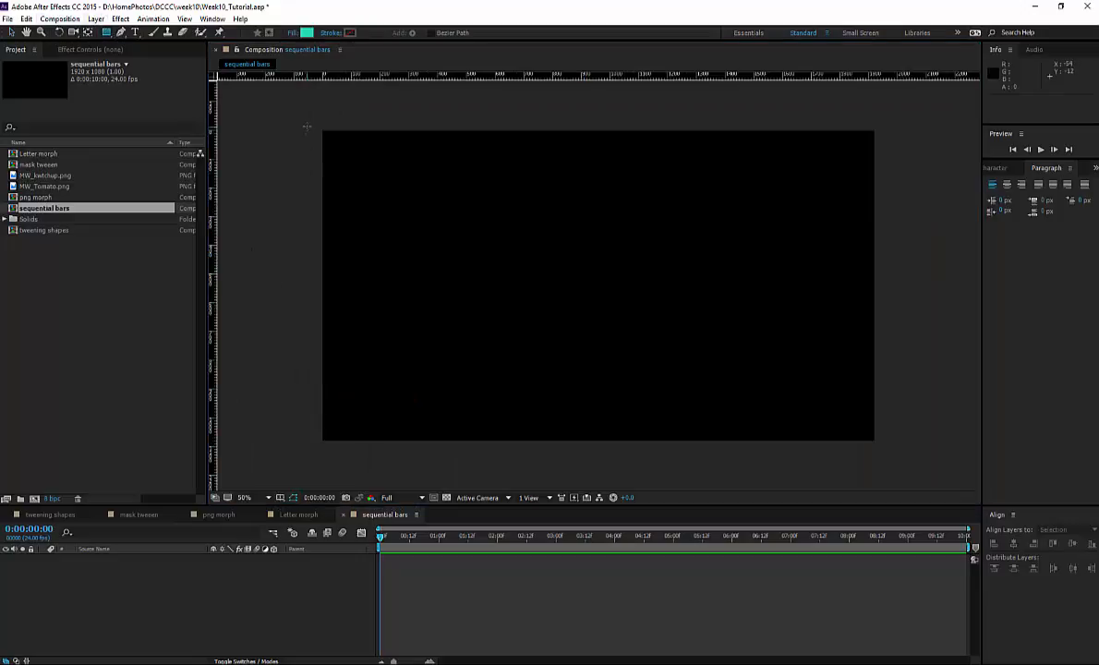
{"action": "left_click_drag", "start_coordinate": [307, 126], "coordinate": [885, 174]}
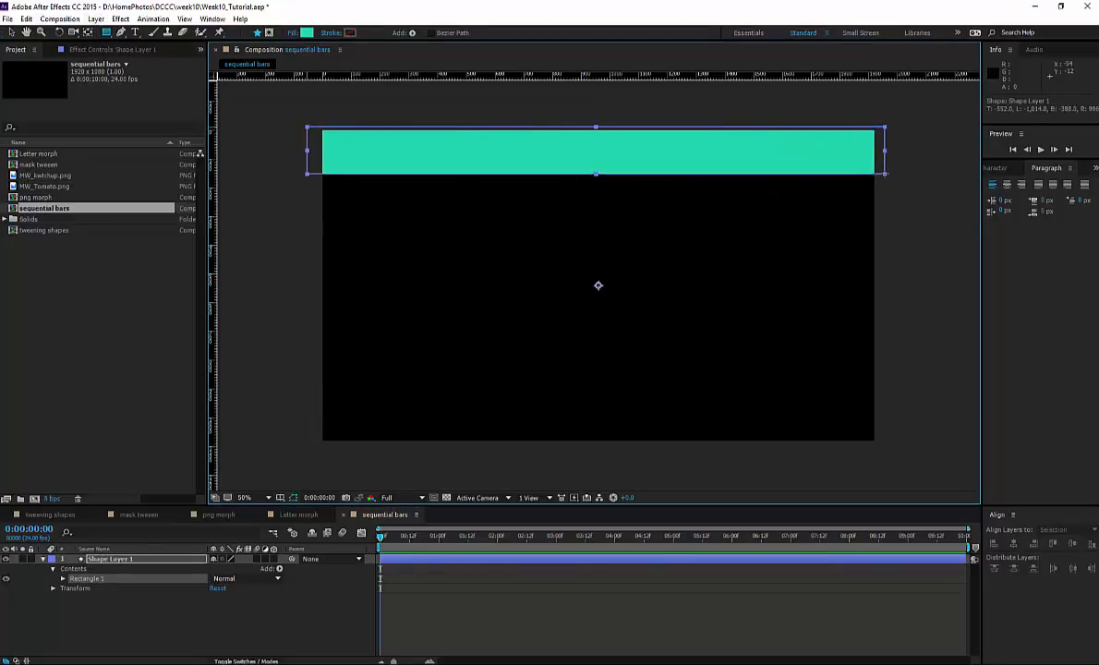
Step: Move the bar so its upper-left corner meets the upper-left corner of the composition
{"action": "key", "text": "v"}
{"action": "key", "text": "ctrl+alt+Home"}
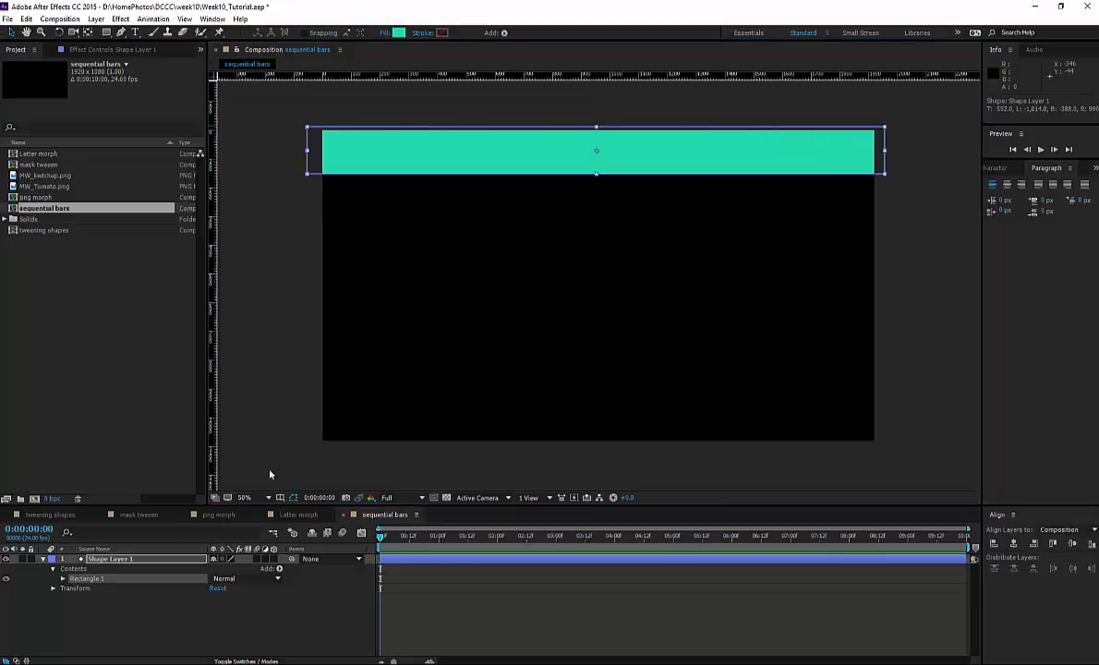
{"action": "left_click", "coordinate": [128, 559]}
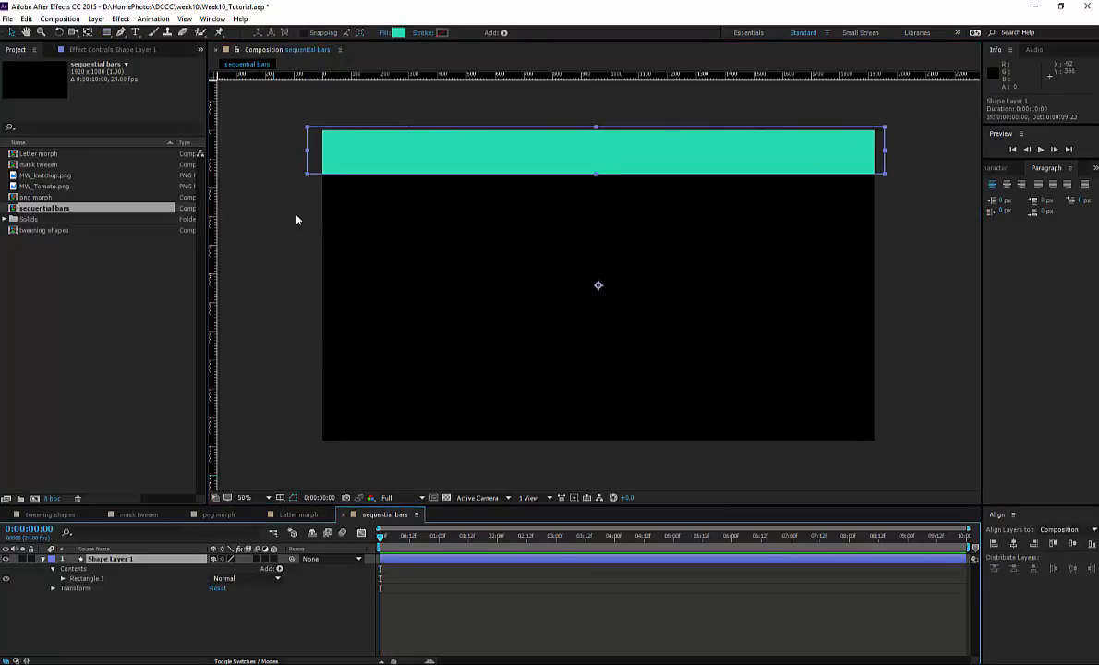
{"action": "mouse_move", "coordinate": [333, 149]}
{"action": "left_mouse_down"}
{"action": "mouse_move", "coordinate": [360, 155]}
{"action": "mouse_move", "coordinate": [347, 166]}
{"action": "mouse_move", "coordinate": [349, 152]}
{"action": "left_mouse_up"}
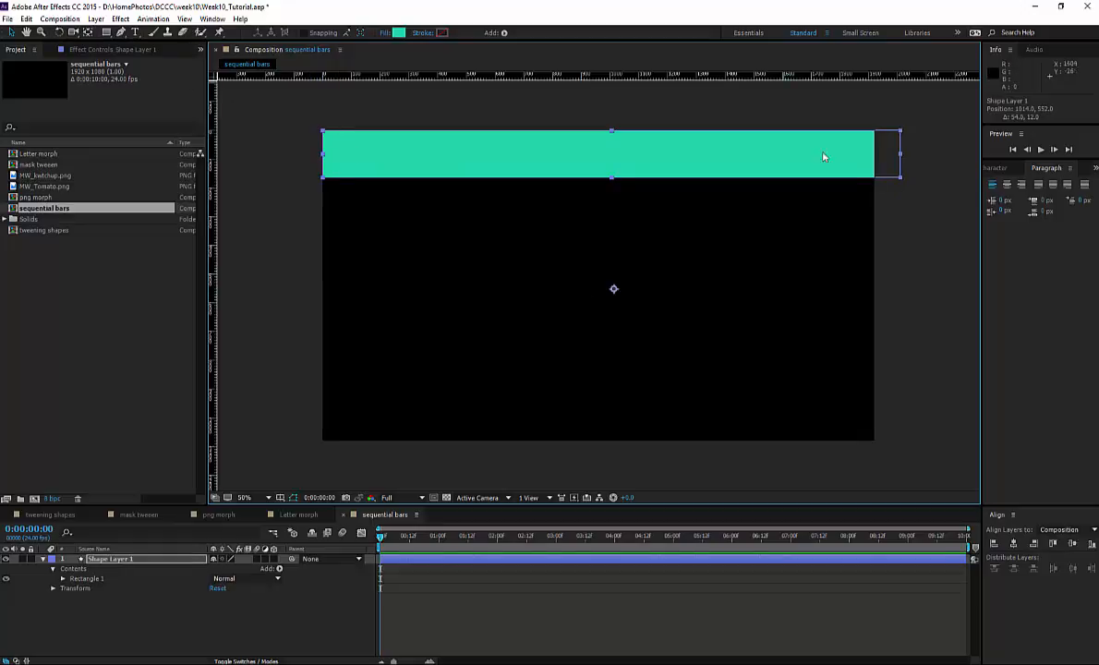
Step: Relocate the bar's anchor point to the middle of its left edge
{"action": "left_click", "coordinate": [89, 33]}
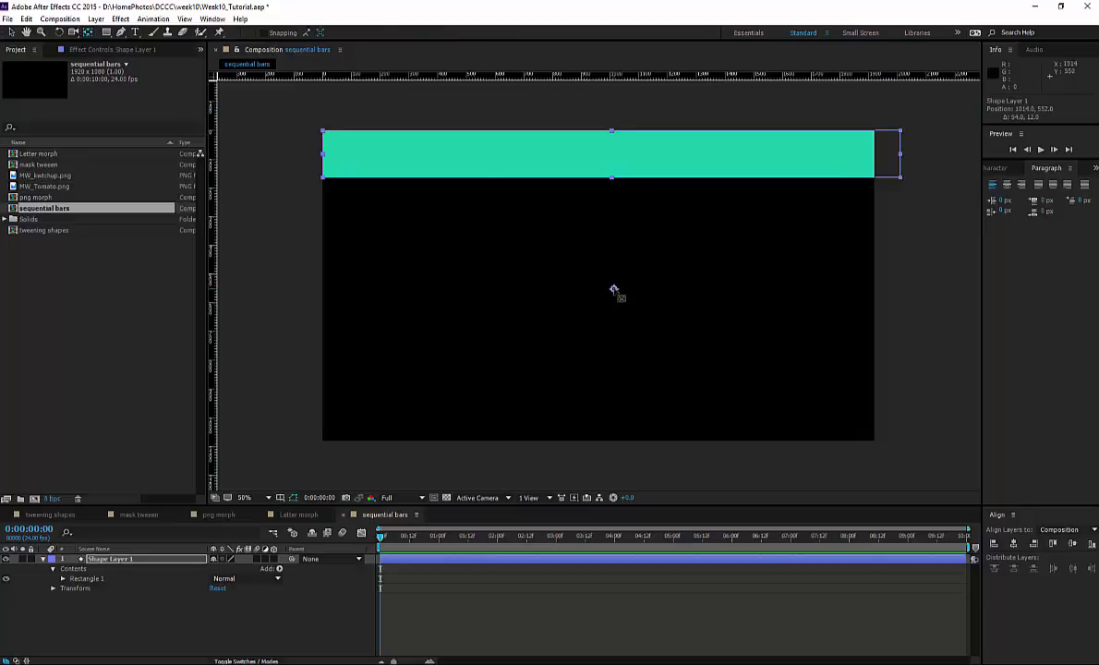
{"action": "left_click_drag", "start_coordinate": [613, 289], "coordinate": [323, 158]}
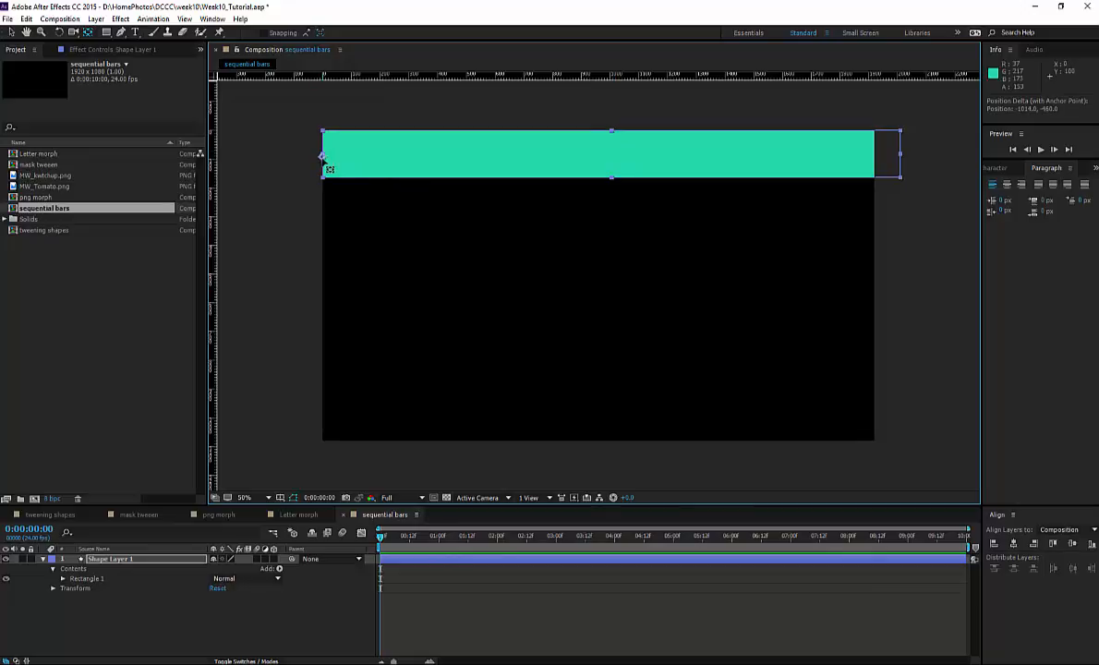
{"action": "left_click_drag", "start_coordinate": [323, 159], "coordinate": [324, 156]}
Step: Unlink the bar's scale proportions and keyframe Scale at 100% at 0:00 and at 1:00
{"action": "left_click", "coordinate": [43, 559]}
{"action": "left_click", "coordinate": [42, 560]}
{"action": "left_click", "coordinate": [103, 560]}
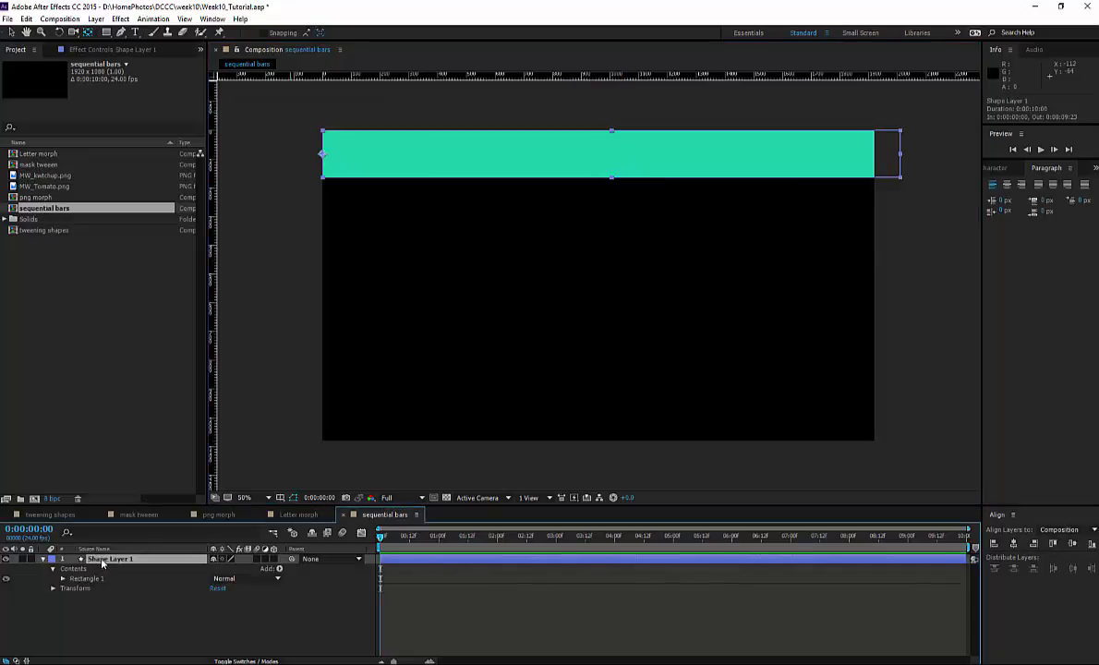
{"action": "left_click", "coordinate": [62, 579]}
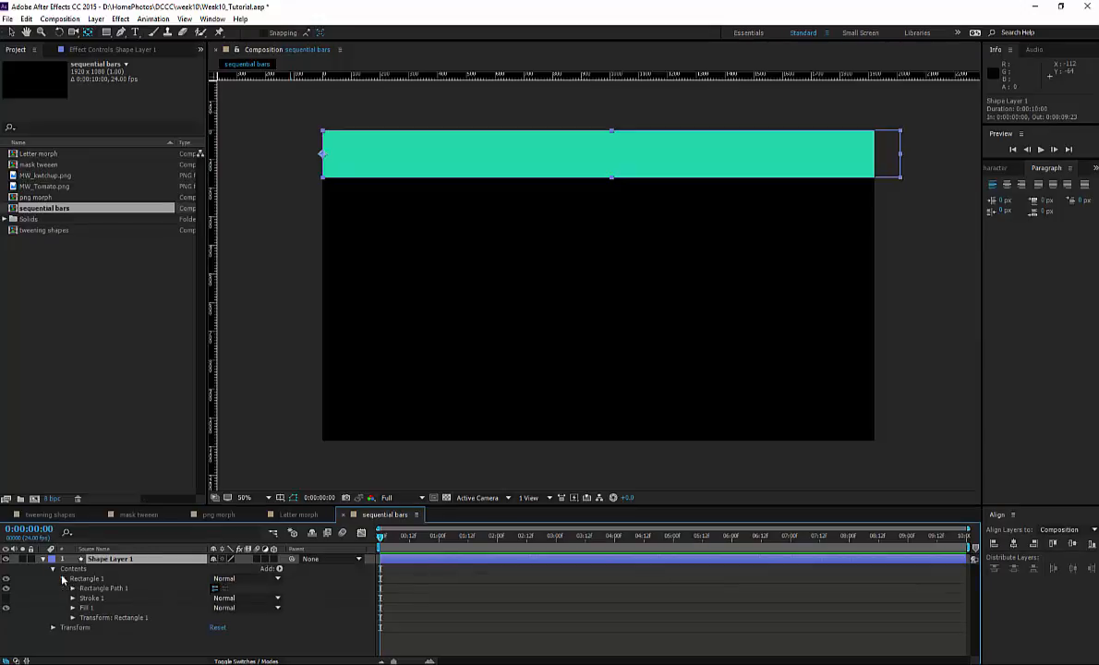
{"action": "left_click", "coordinate": [62, 579]}
{"action": "left_click", "coordinate": [54, 589]}
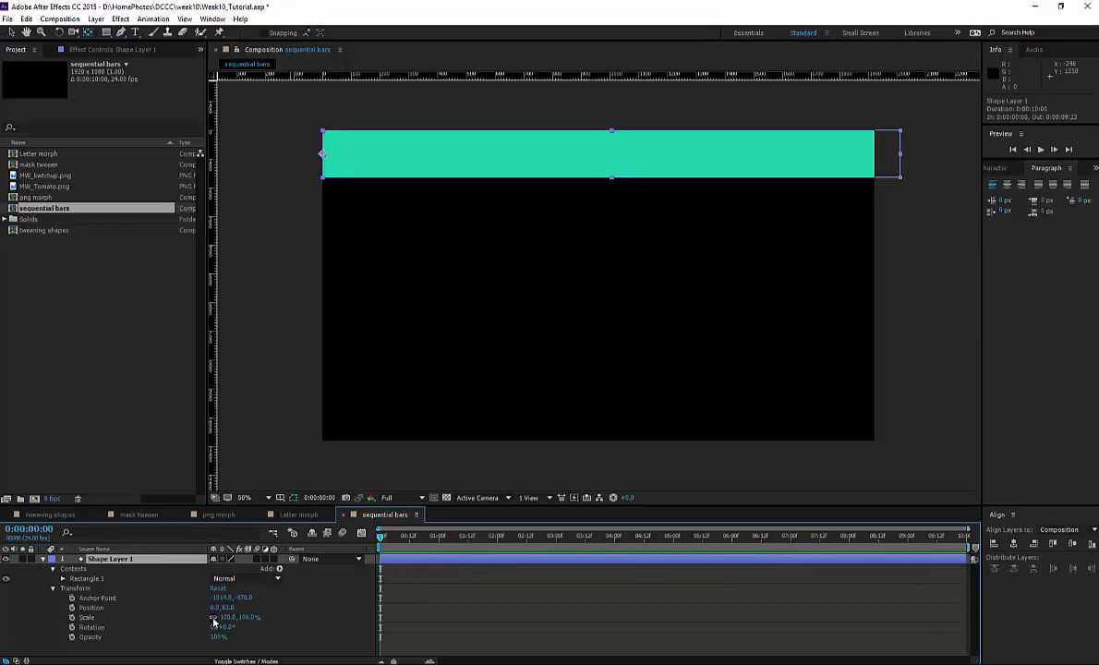
{"action": "left_click", "coordinate": [73, 617]}
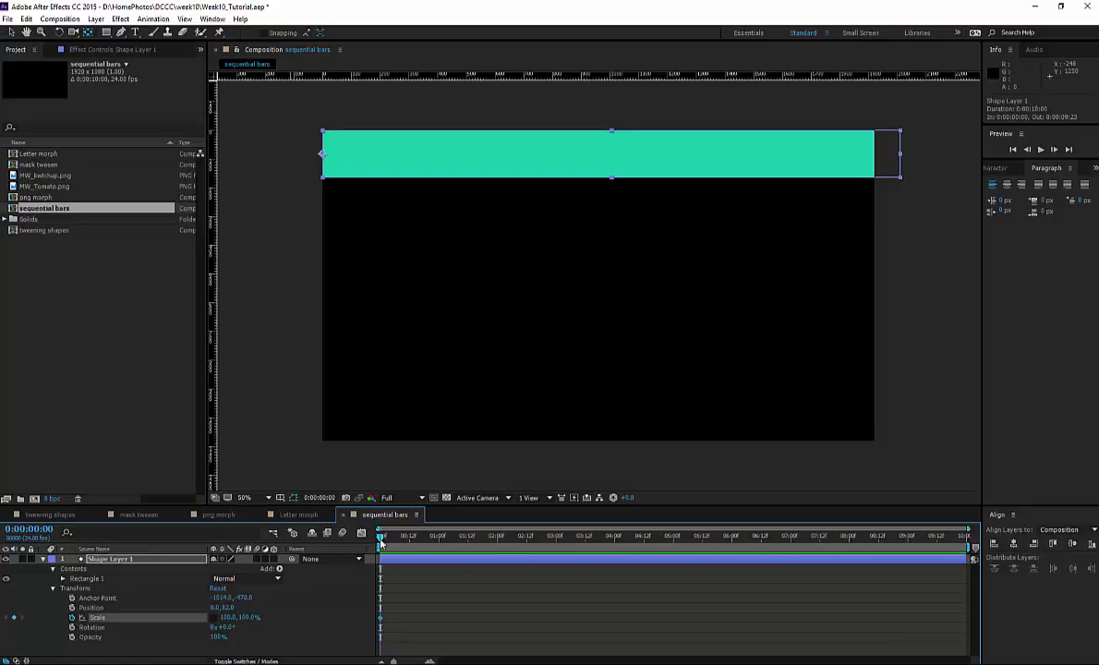
{"action": "left_click_drag", "start_coordinate": [380, 544], "coordinate": [436, 548]}
{"action": "left_click", "coordinate": [13, 617]}
{"action": "left_click", "coordinate": [5, 618]}
Step: Set the bar's horizontal scale to 0% at the first keyframe and compare it with the second keyframe
{"action": "left_click_drag", "start_coordinate": [228, 622], "coordinate": [198, 622]}
{"action": "left_click", "coordinate": [224, 617]}
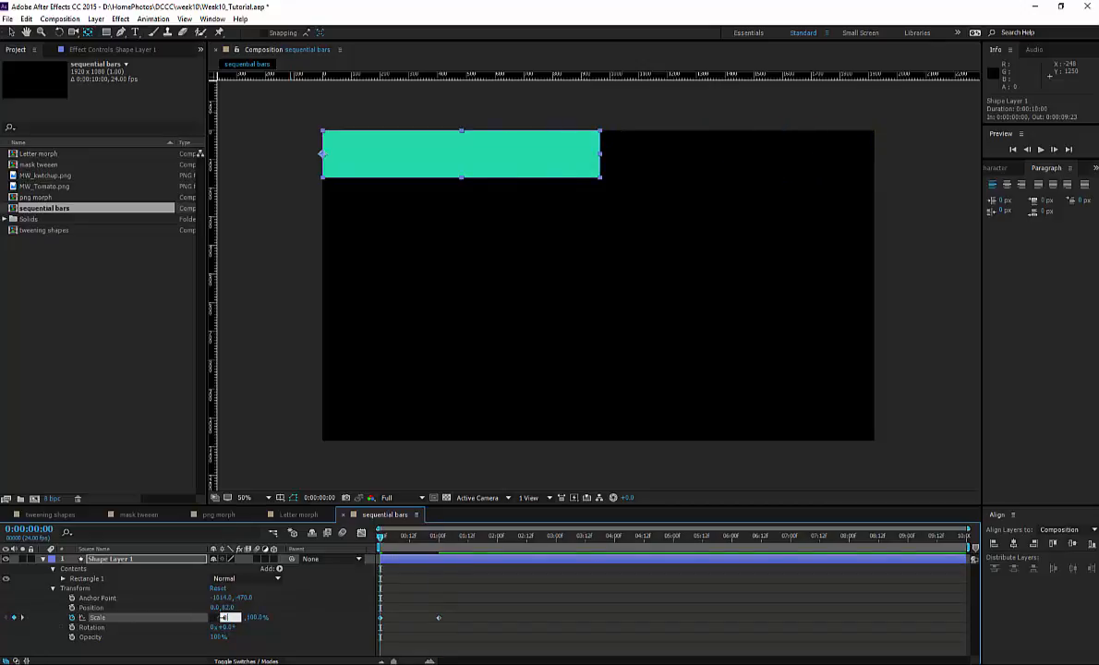
{"action": "type", "text": "0"}
{"action": "key", "text": "Return"}
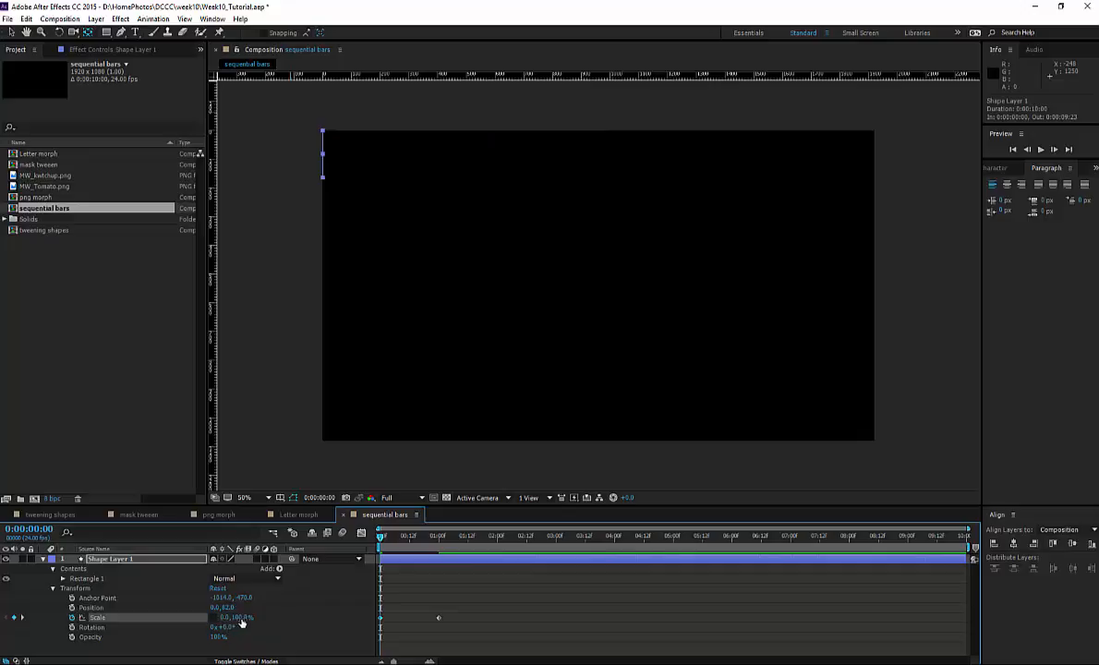
{"action": "left_click", "coordinate": [22, 618]}
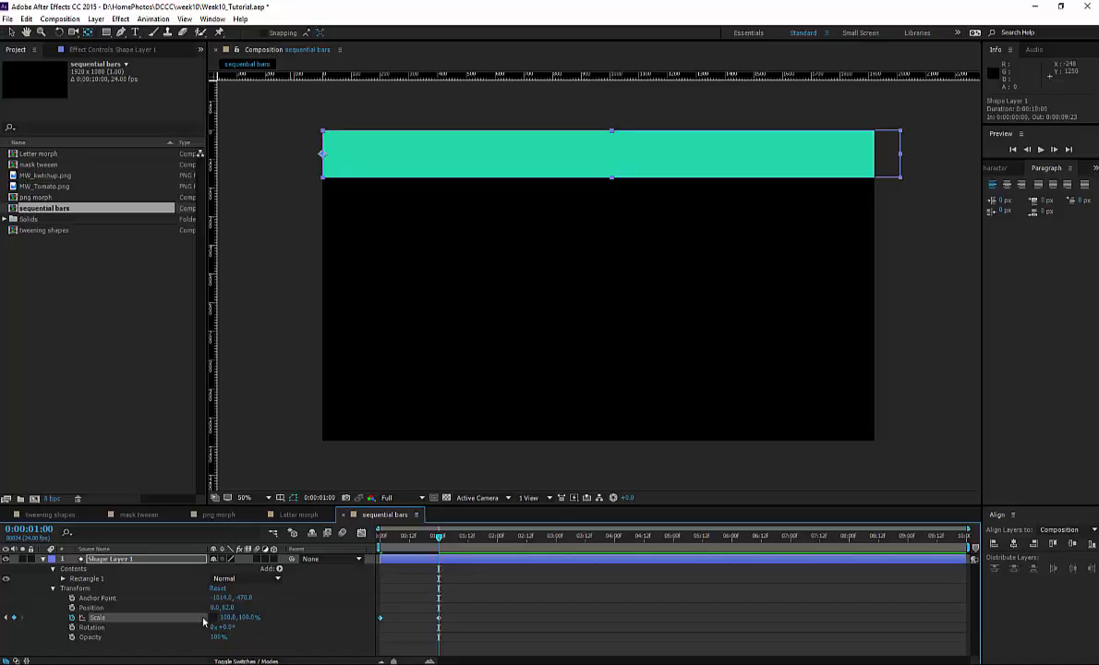
{"action": "left_click", "coordinate": [8, 618]}
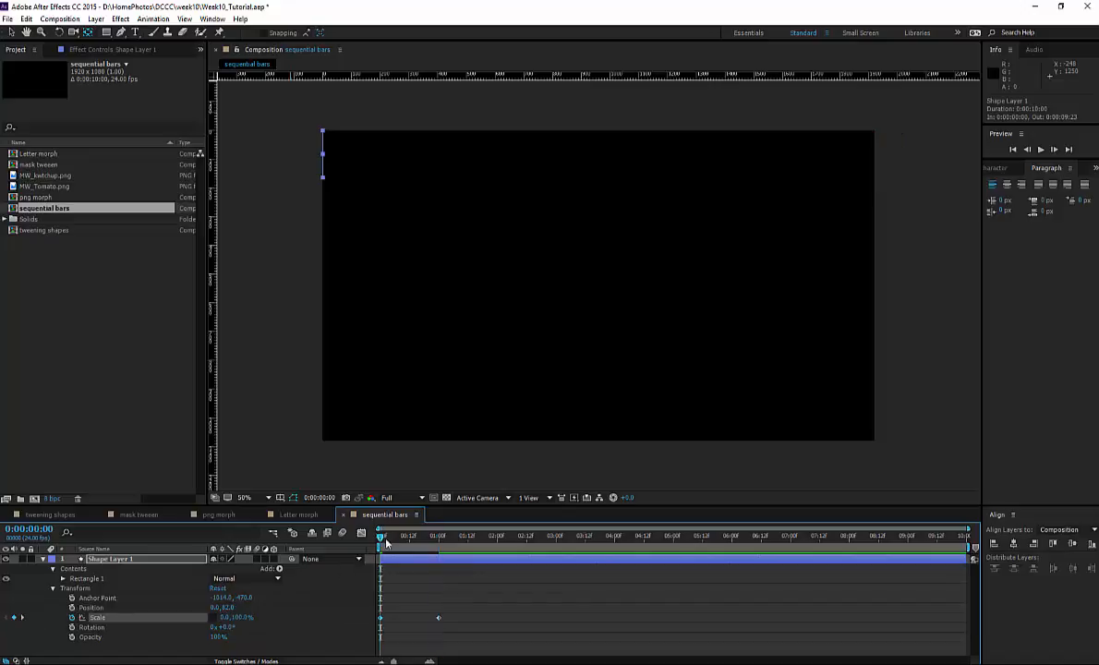
Step: Set the bar's horizontal scale to 109% at the 1:00 keyframe so it overshoots the frame
{"action": "left_click_drag", "start_coordinate": [386, 542], "coordinate": [447, 554]}
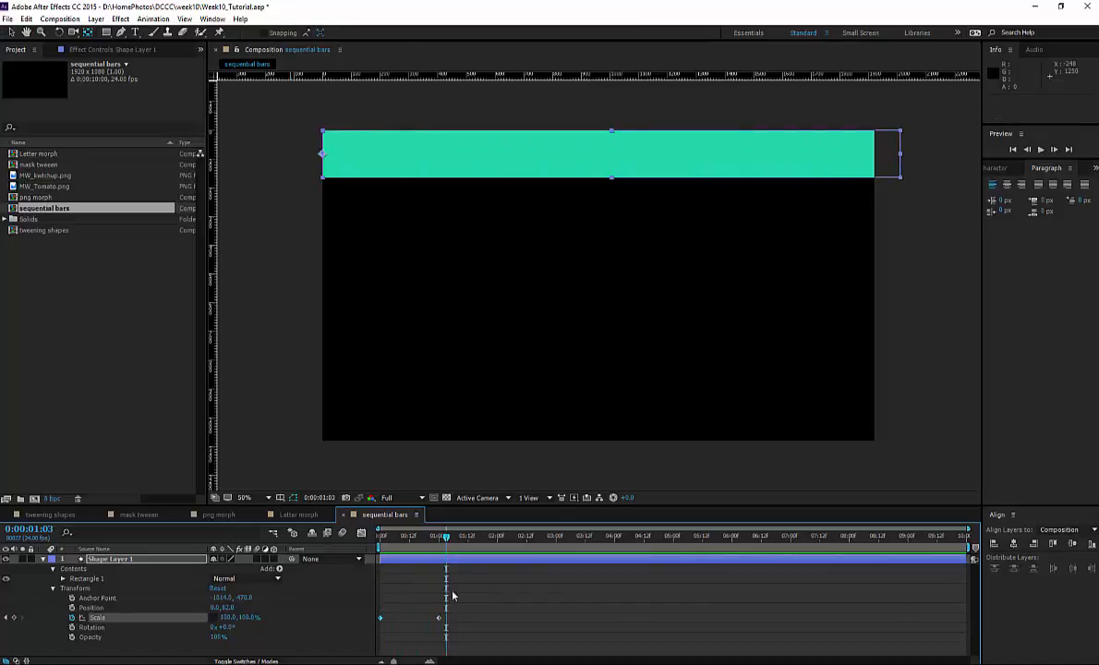
{"action": "left_click_drag", "start_coordinate": [446, 604], "coordinate": [382, 619]}
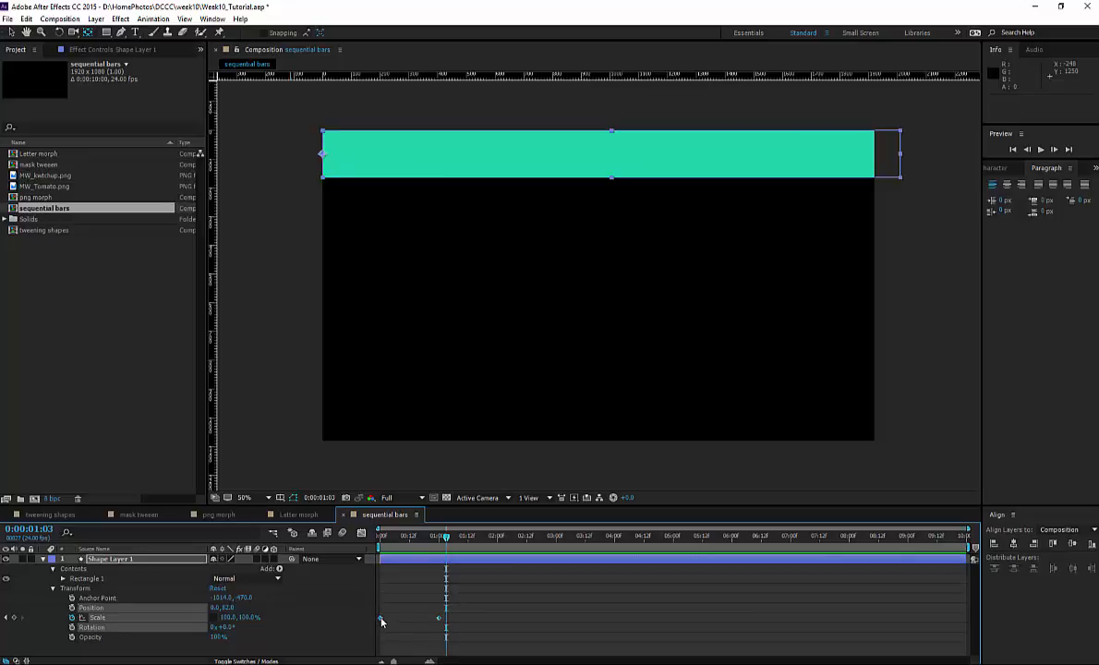
{"action": "left_click", "coordinate": [438, 536]}
{"action": "left_click_drag", "start_coordinate": [242, 617], "coordinate": [250, 617]}
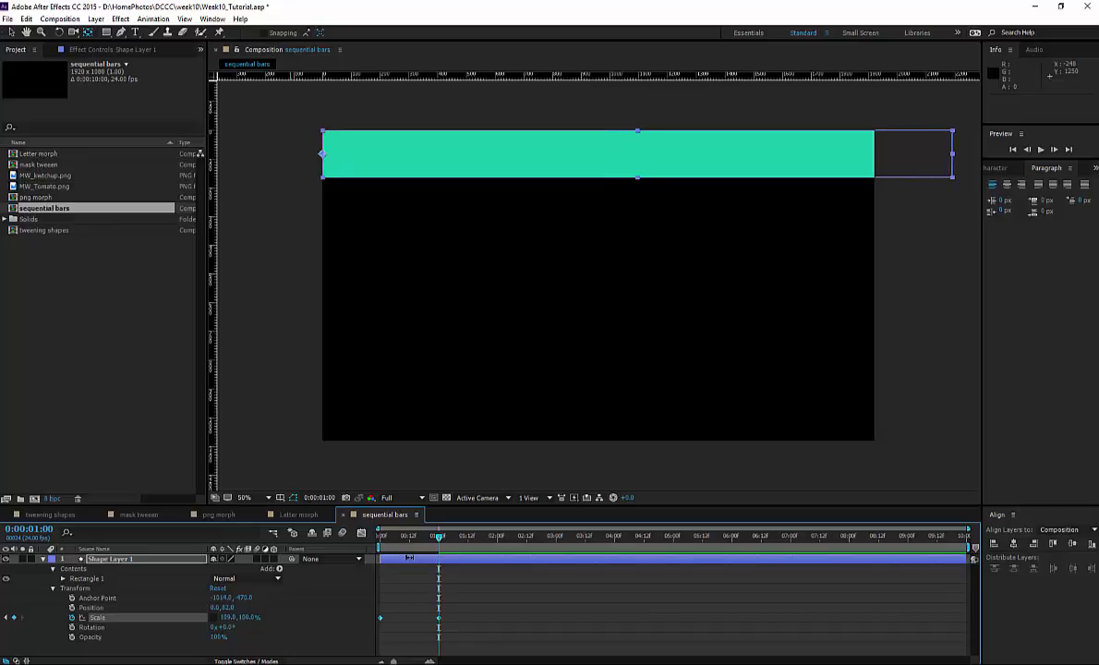
Step: Add a scale keyframe at 1:05 with the bar's horizontal scale at 92%
{"action": "key", "text": "Page_Down"}
{"action": "key", "text": "Page_Down"}
{"action": "key", "text": "Page_Down"}
{"action": "key", "text": "Page_Down"}
{"action": "key", "text": "Page_Down"}
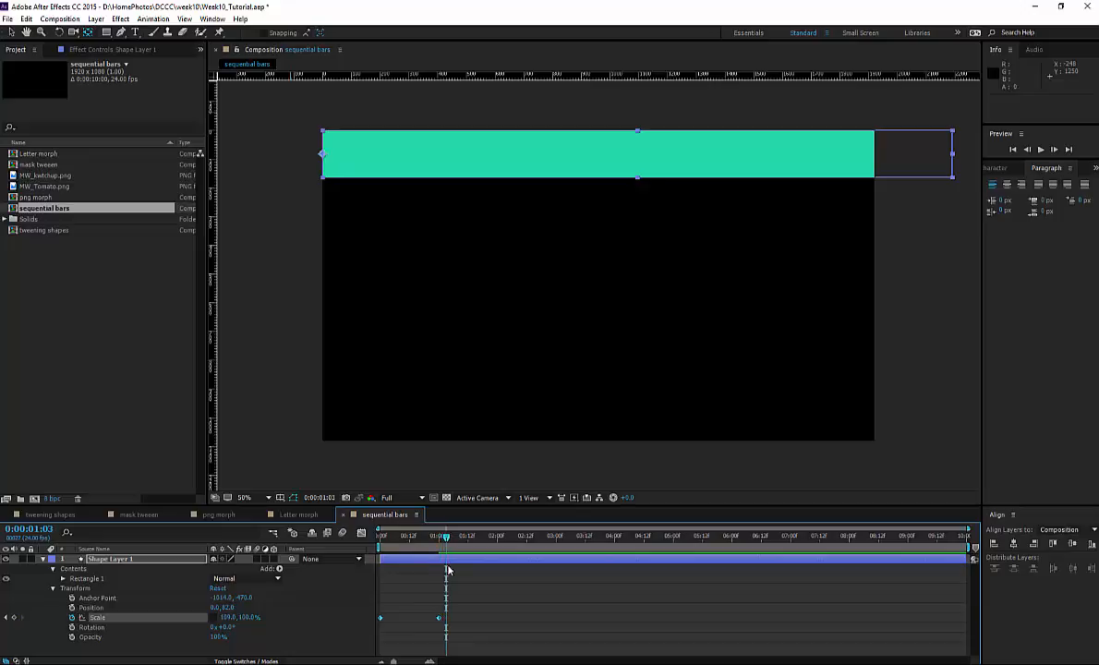
{"action": "left_click_drag", "start_coordinate": [247, 617], "coordinate": [212, 617]}
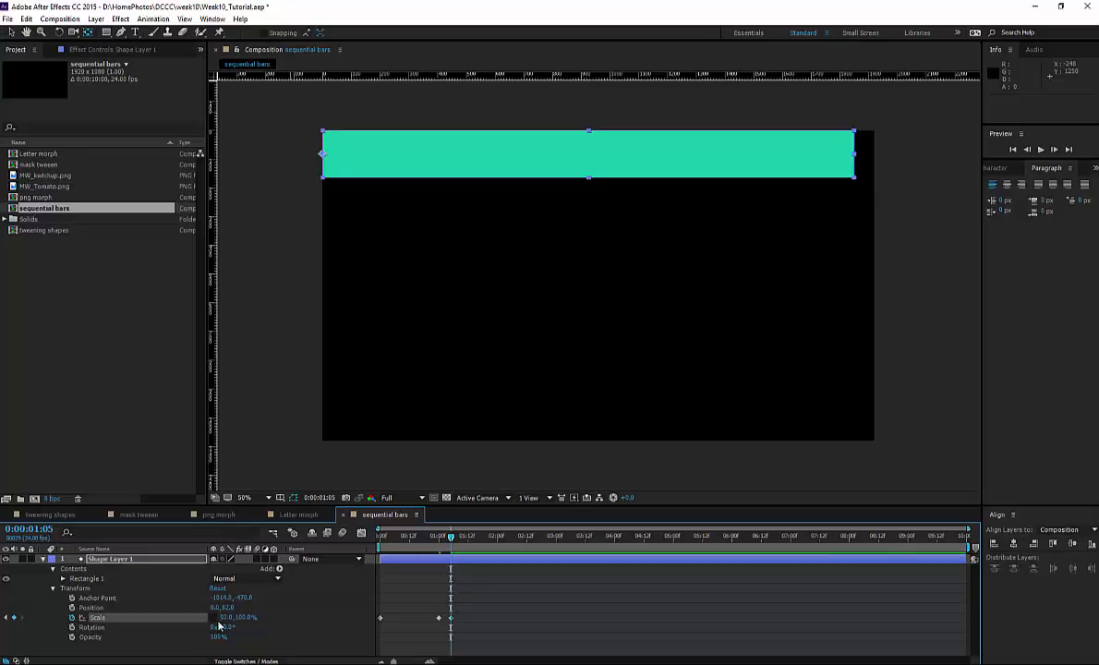
Step: Add a scale keyframe three frames further, at 1:08, with the horizontal scale at 97%
{"action": "key", "text": "Page_Down"}
{"action": "key", "text": "Page_Down"}
{"action": "key", "text": "Page_Down"}
{"action": "left_click_drag", "start_coordinate": [216, 617], "coordinate": [223, 617]}
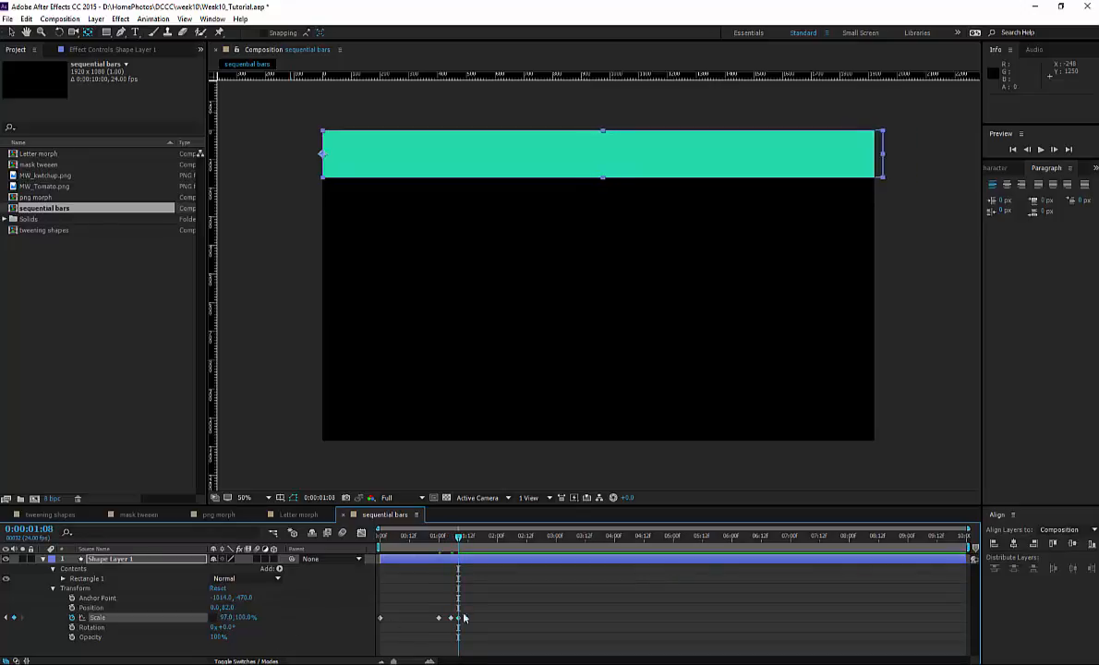
Step: Play the bar's scale animation from the start of the timeline to check its motion
{"action": "left_click_drag", "start_coordinate": [427, 536], "coordinate": [366, 561]}
{"action": "key", "text": "space"}
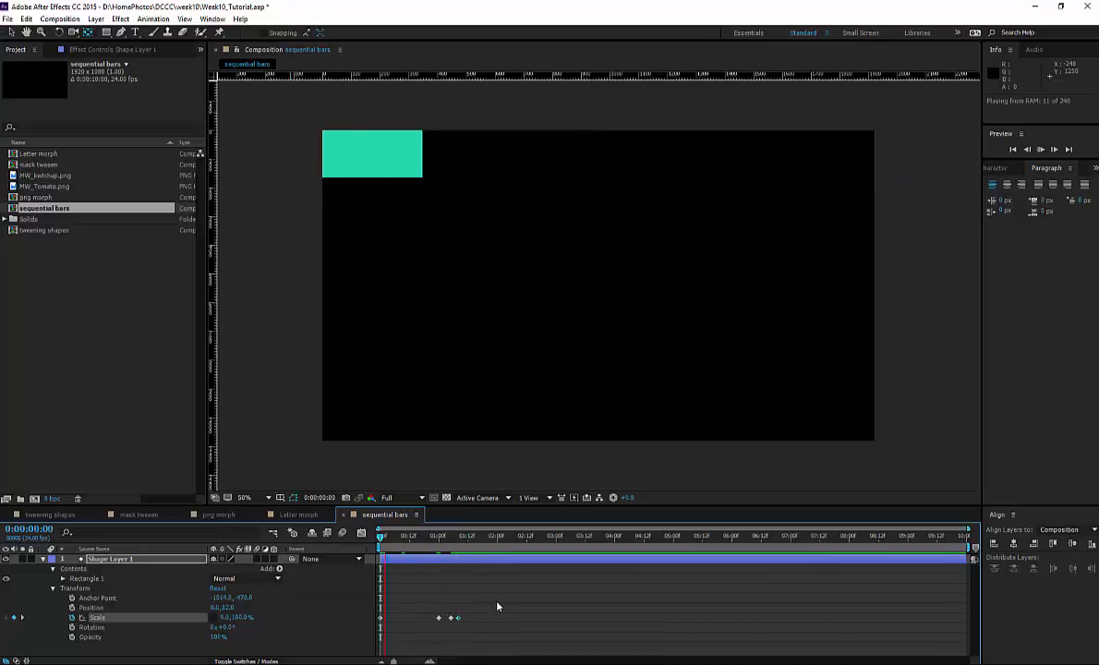
{"action": "key", "text": "space"}
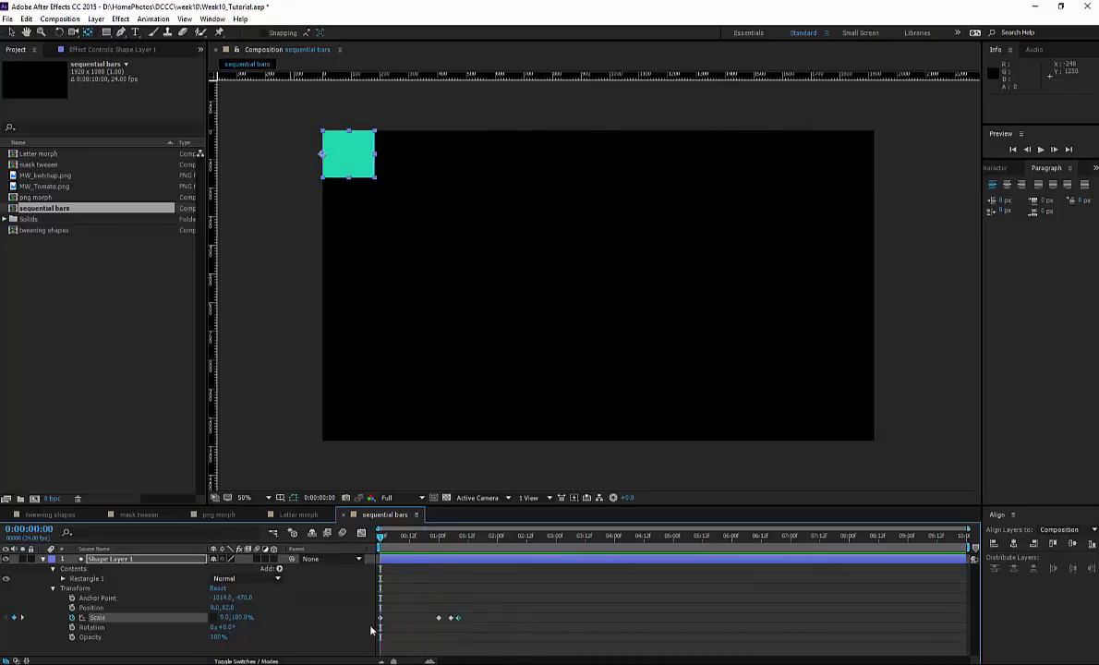
Step: Set the bar's horizontal scale at 0:00 to 0% and replay the animation
{"action": "left_click", "coordinate": [222, 616]}
{"action": "type", "text": "0"}
{"action": "key", "text": "Return"}
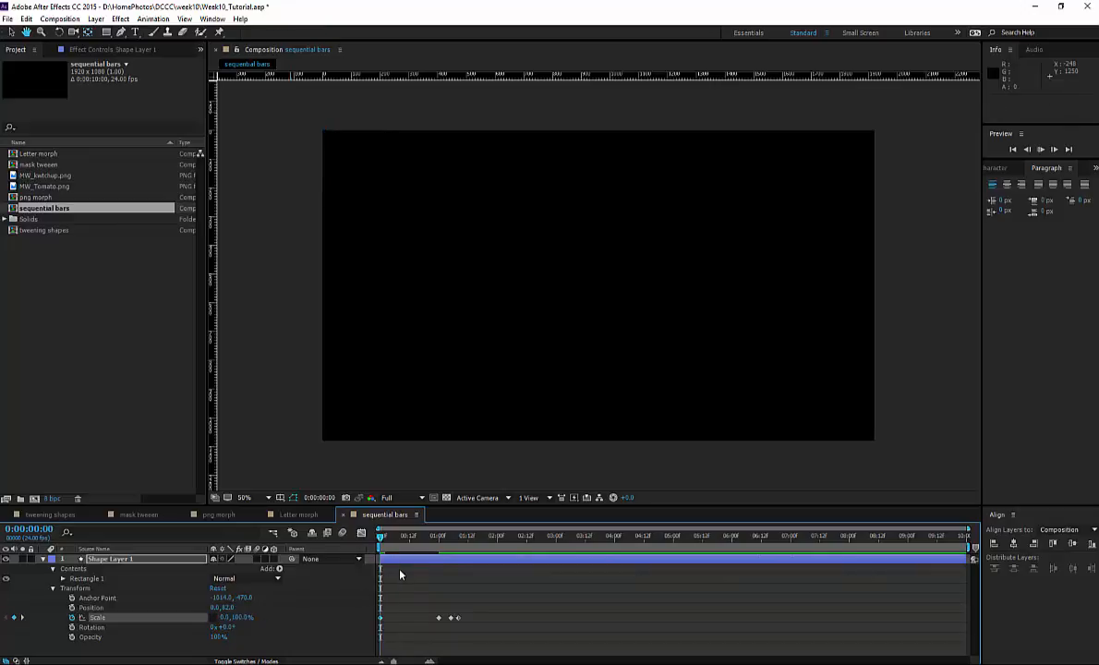
{"action": "key", "text": "space"}
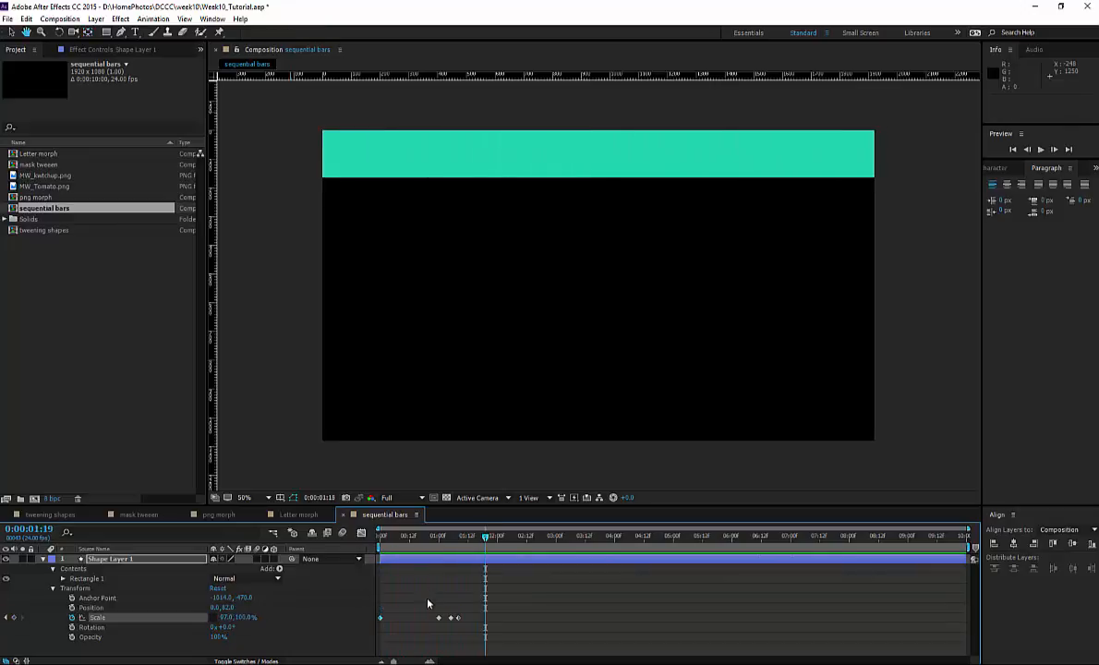
Step: Move the bar's 1:00 scale keyframe earlier to 0:20
{"action": "left_click", "coordinate": [430, 543]}
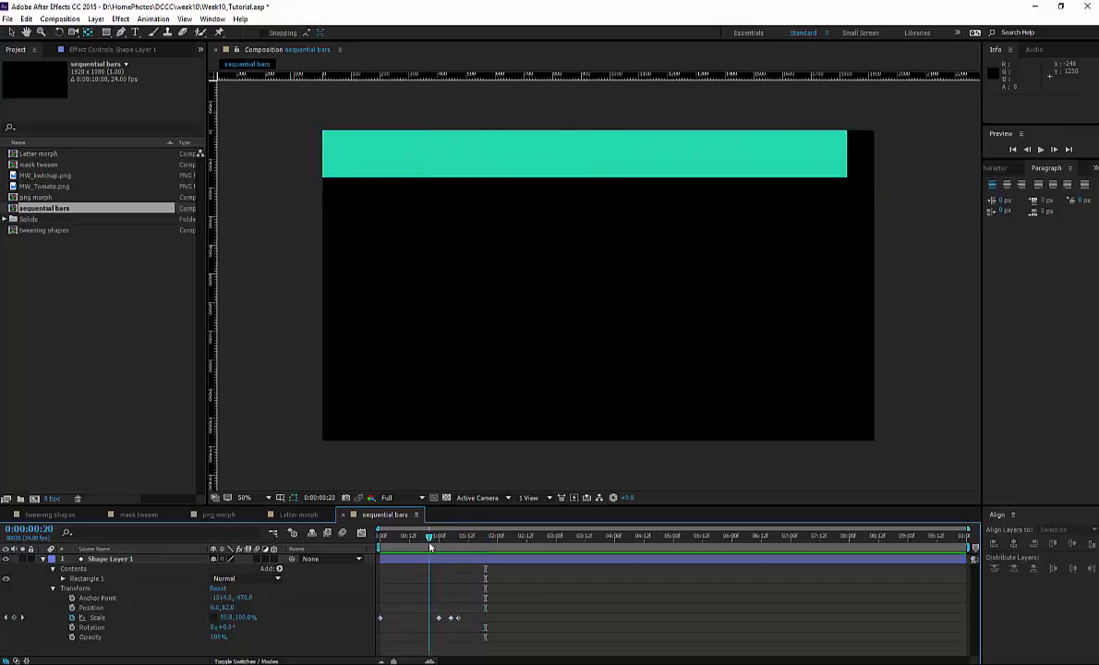
{"action": "mouse_move", "coordinate": [429, 547]}
{"action": "left_mouse_down"}
{"action": "mouse_move", "coordinate": [453, 546]}
{"action": "mouse_move", "coordinate": [440, 547]}
{"action": "left_mouse_up"}
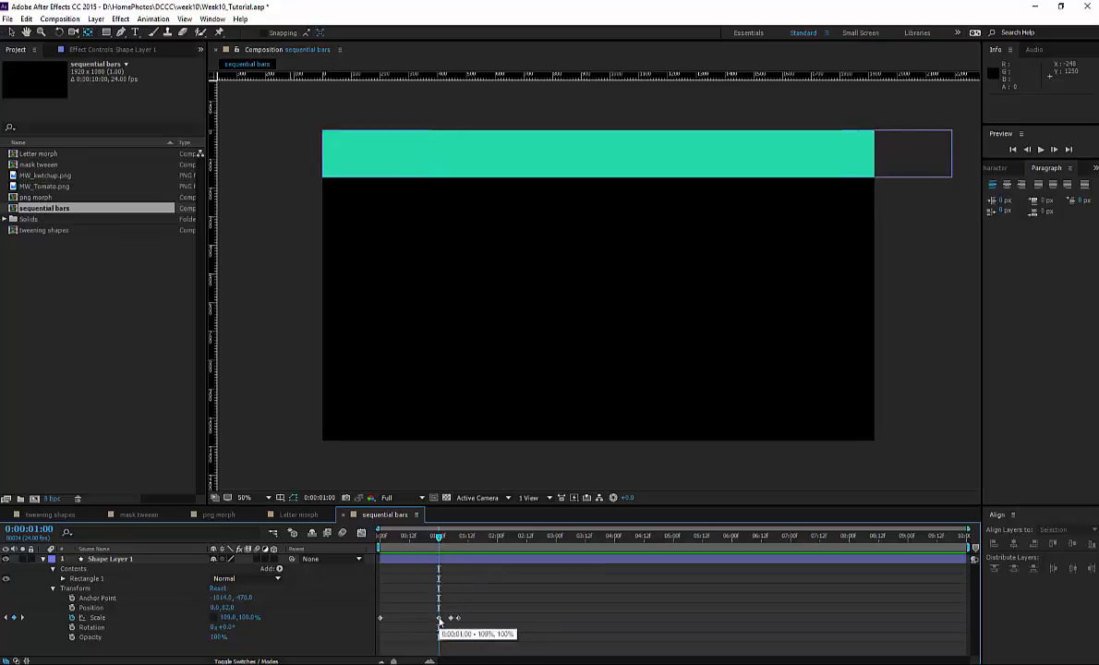
{"action": "left_click_drag", "start_coordinate": [439, 618], "coordinate": [428, 616]}
Step: Set the bar's horizontal scale to 85% at the 1:05 keyframe
{"action": "left_click_drag", "start_coordinate": [424, 538], "coordinate": [450, 548]}
{"action": "left_click", "coordinate": [218, 617]}
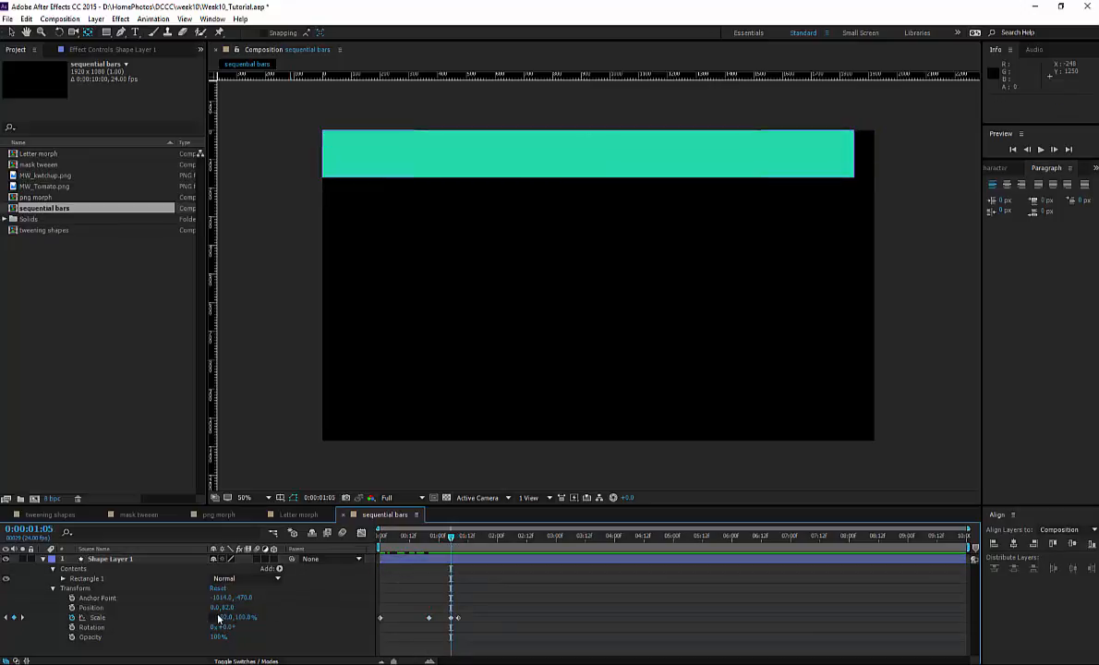
{"action": "type", "text": "85"}
{"action": "key", "text": "Return"}
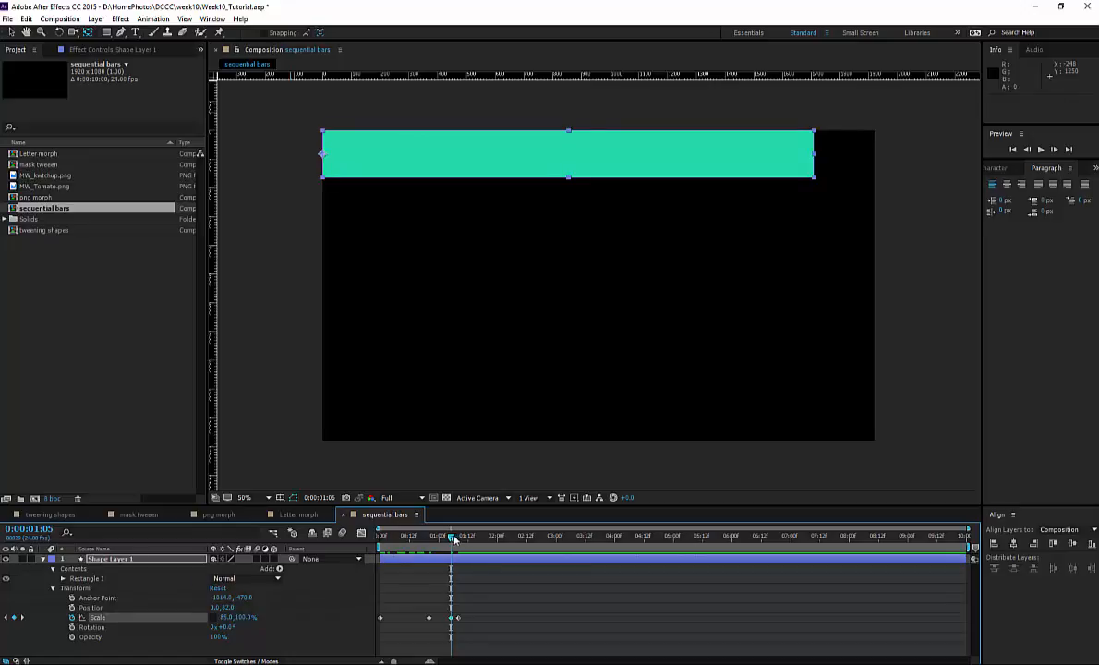
Step: Add horizontal scale keyframes of 93% at 1:10 and 96% at 1:12, and preview the bounce
{"action": "left_click_drag", "start_coordinate": [453, 540], "coordinate": [463, 539]}
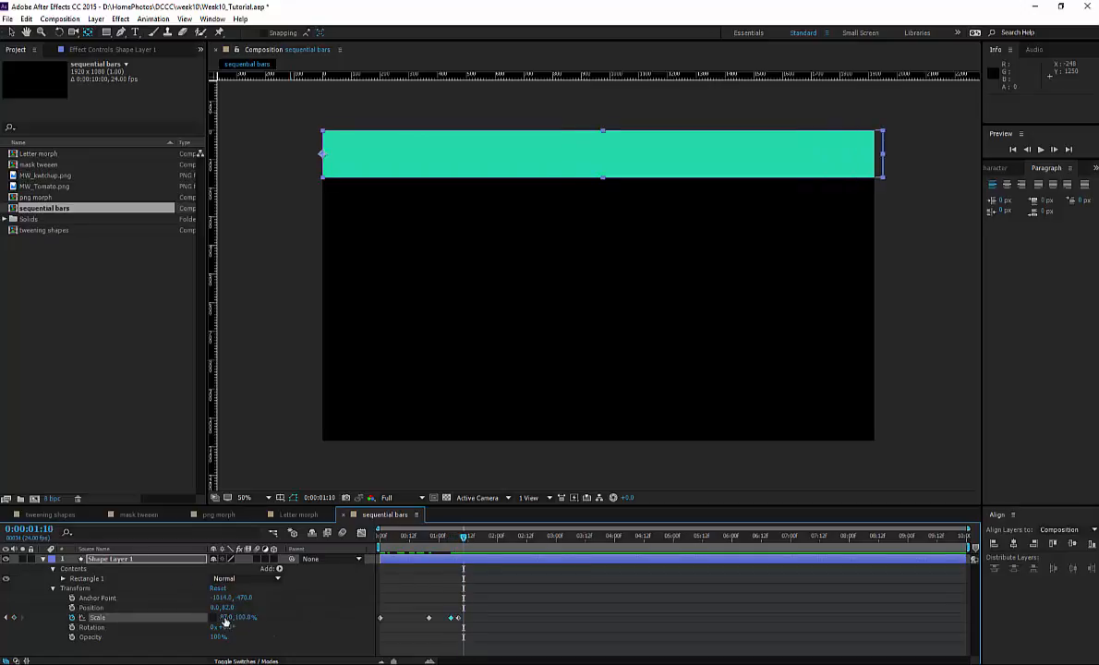
{"action": "left_click_drag", "start_coordinate": [225, 618], "coordinate": [223, 618]}
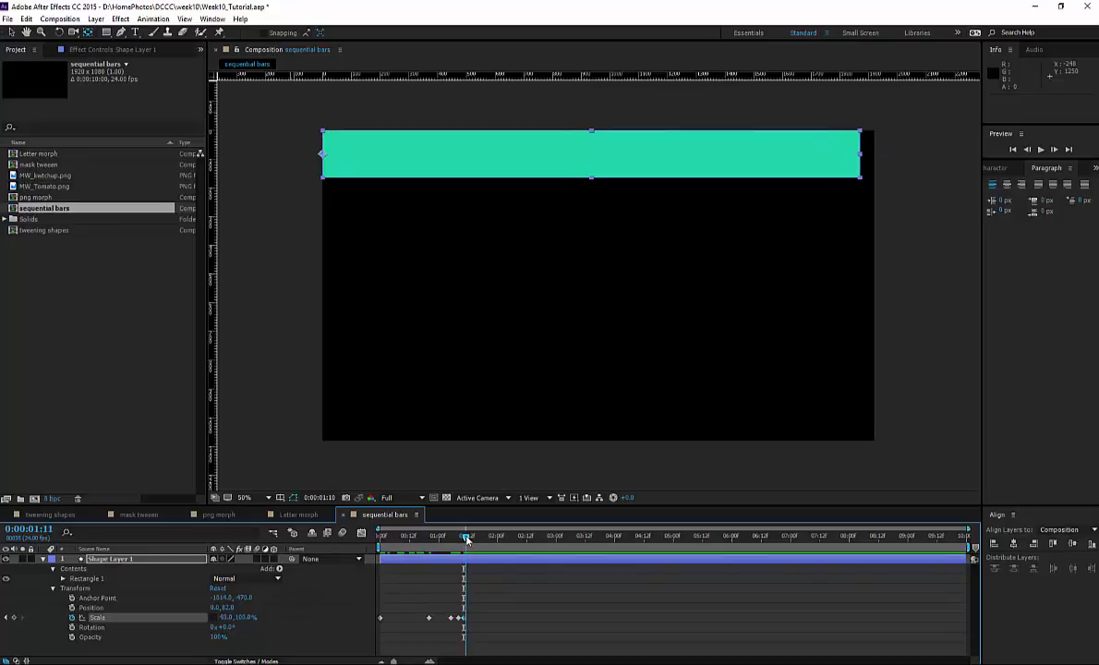
{"action": "left_click_drag", "start_coordinate": [466, 539], "coordinate": [469, 539]}
{"action": "left_click", "coordinate": [222, 621]}
{"action": "type", "text": "70"}
{"action": "key", "text": "Return"}
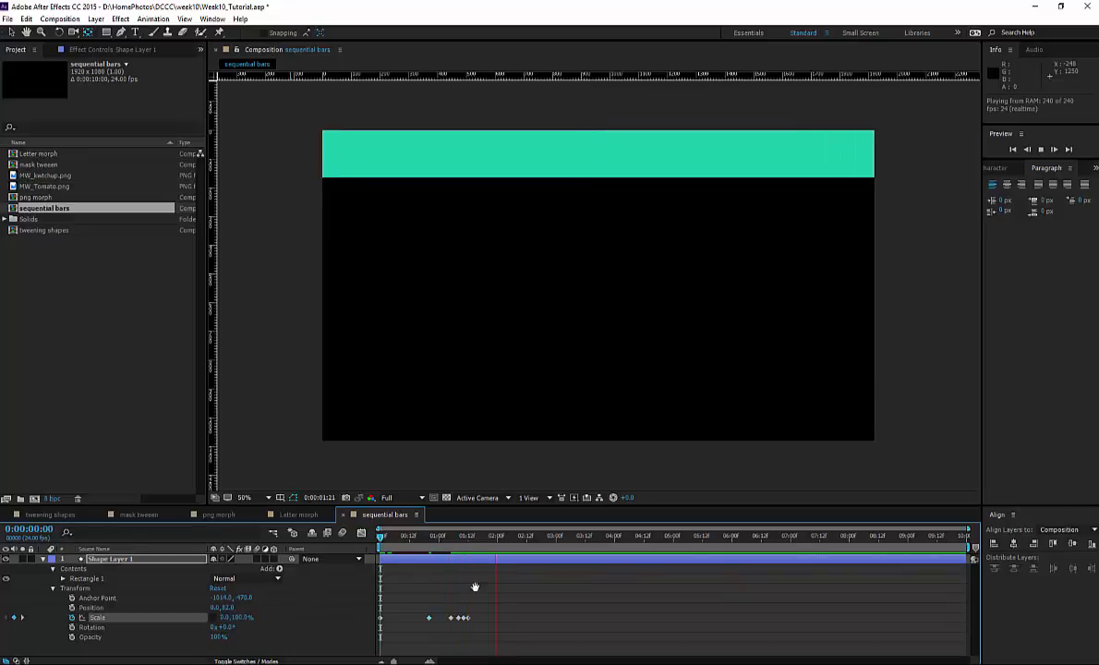
{"action": "key", "text": "space"}
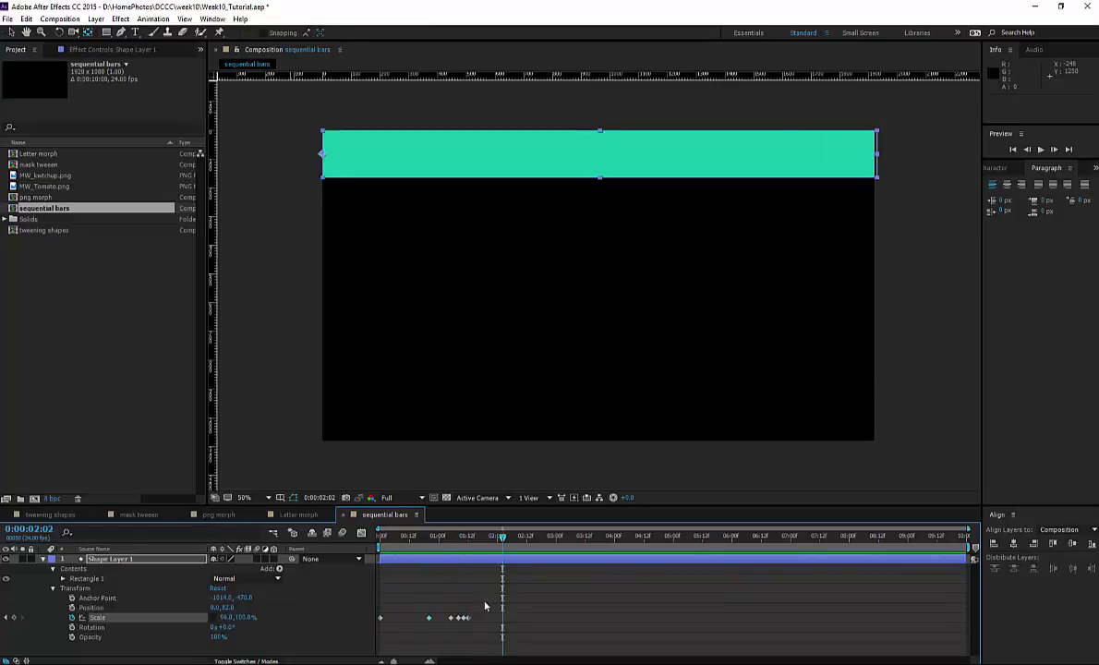
Step: Shift the last four scale keyframes earlier so the first of them sits at 1:02, and preview the bounce
{"action": "left_click_drag", "start_coordinate": [484, 606], "coordinate": [446, 617]}
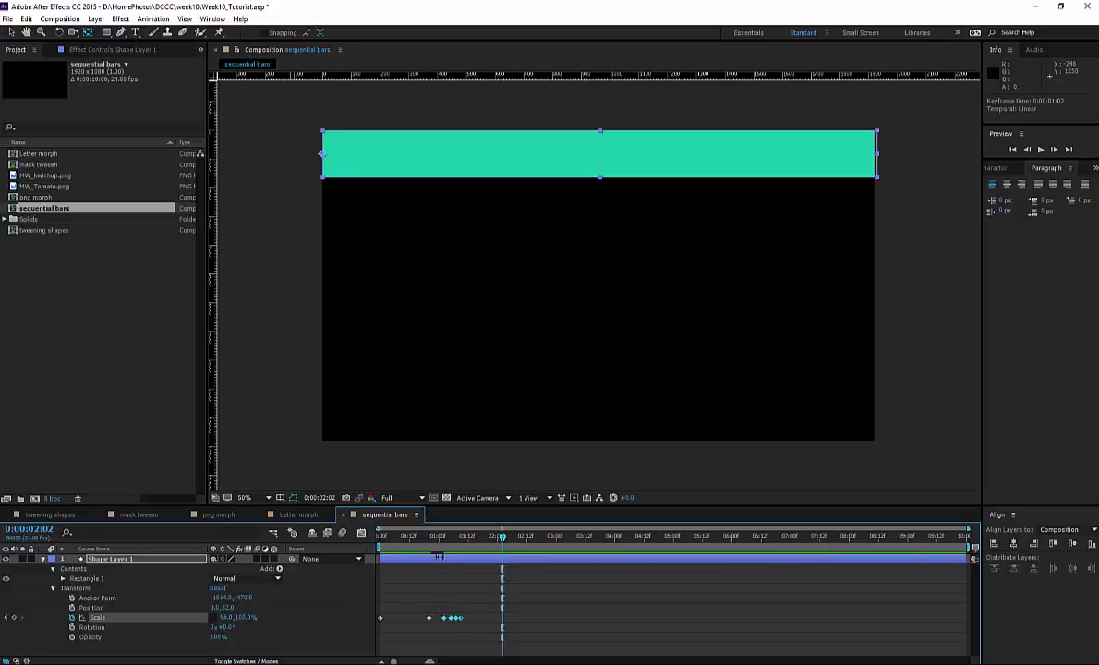
{"action": "key", "text": "space"}
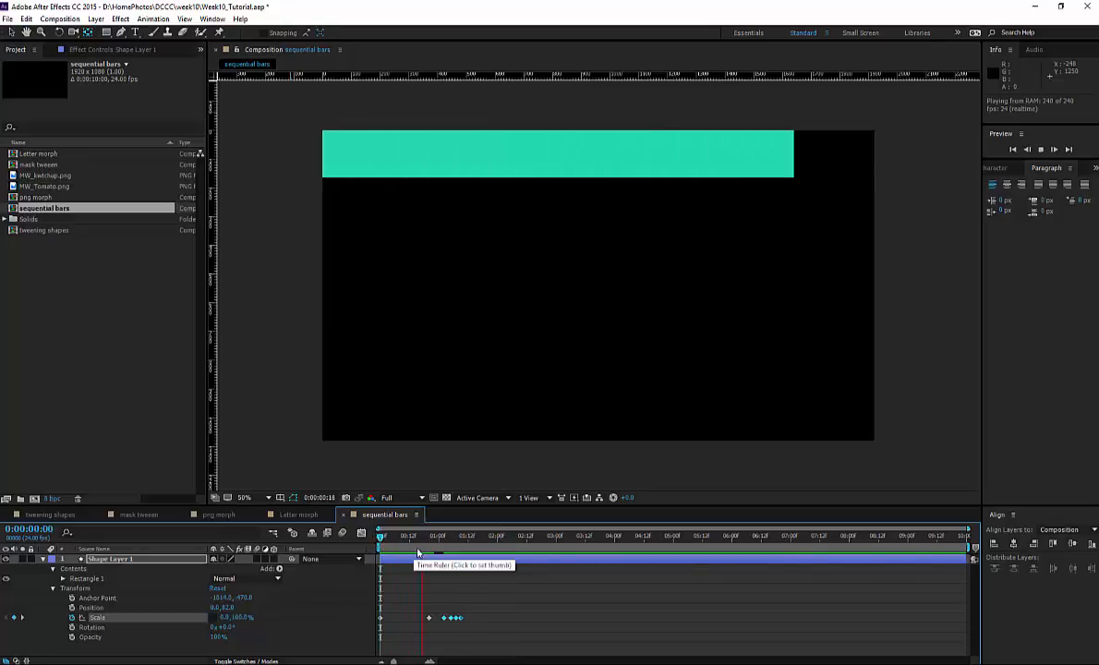
{"action": "left_click", "coordinate": [451, 583]}
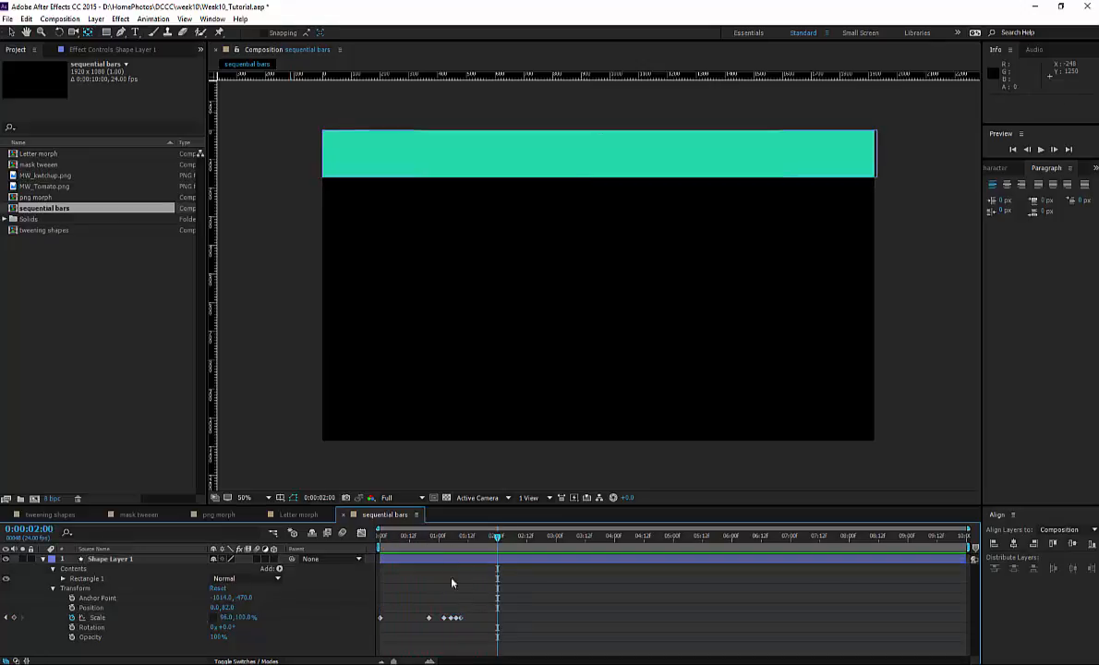
{"action": "key", "text": "space"}
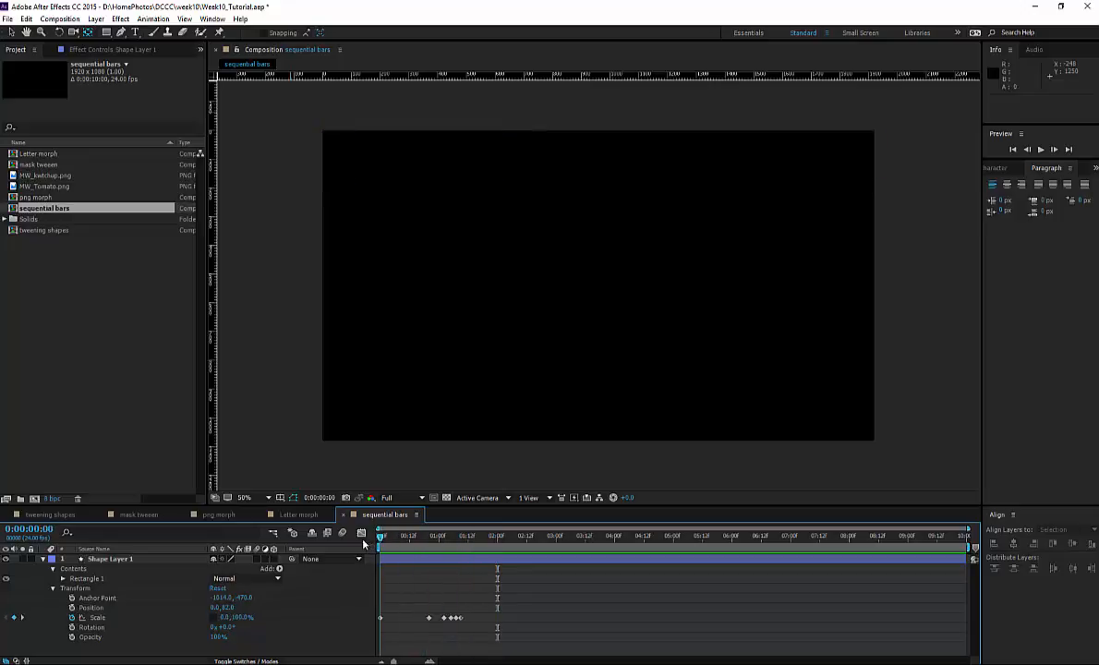
Step: Apply Easy Ease to all of the bar's scale keyframes and replay the animation
{"action": "left_click_drag", "start_coordinate": [490, 605], "coordinate": [333, 635]}
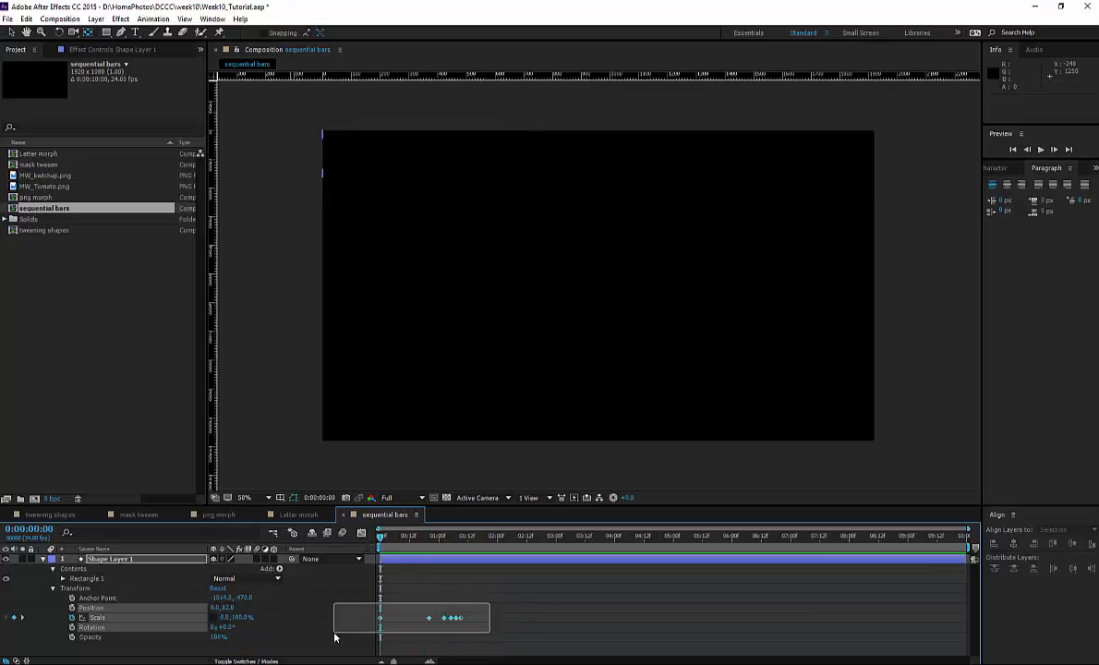
{"action": "right_click", "coordinate": [380, 621]}
{"action": "mouse_move", "coordinate": [430, 607]}
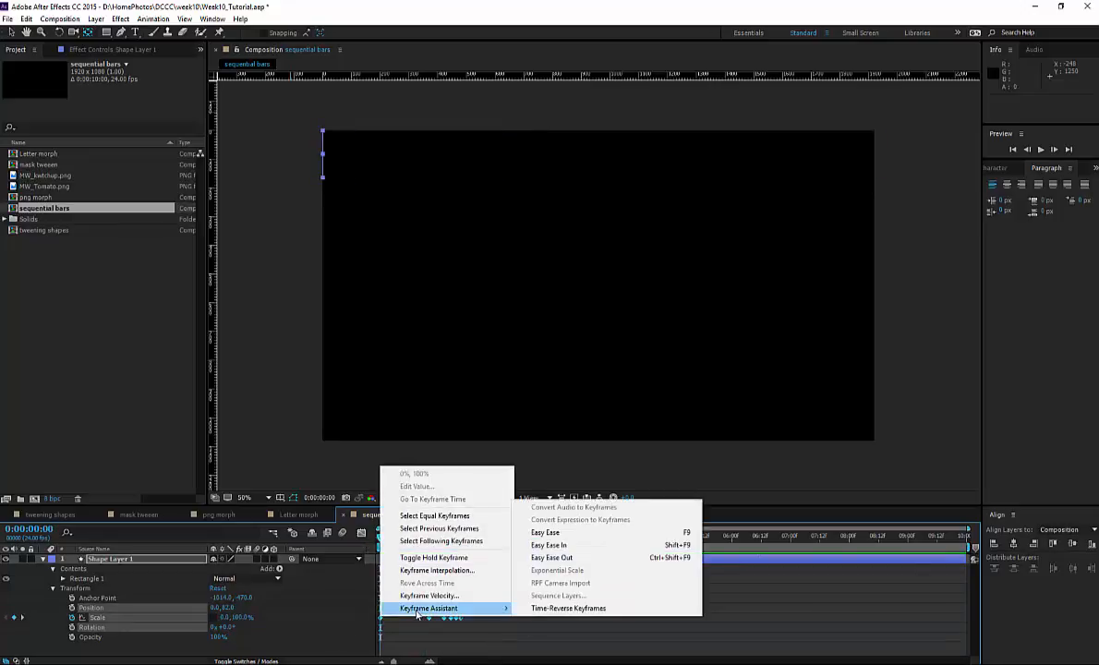
{"action": "left_click", "coordinate": [551, 538]}
{"action": "left_click", "coordinate": [495, 590]}
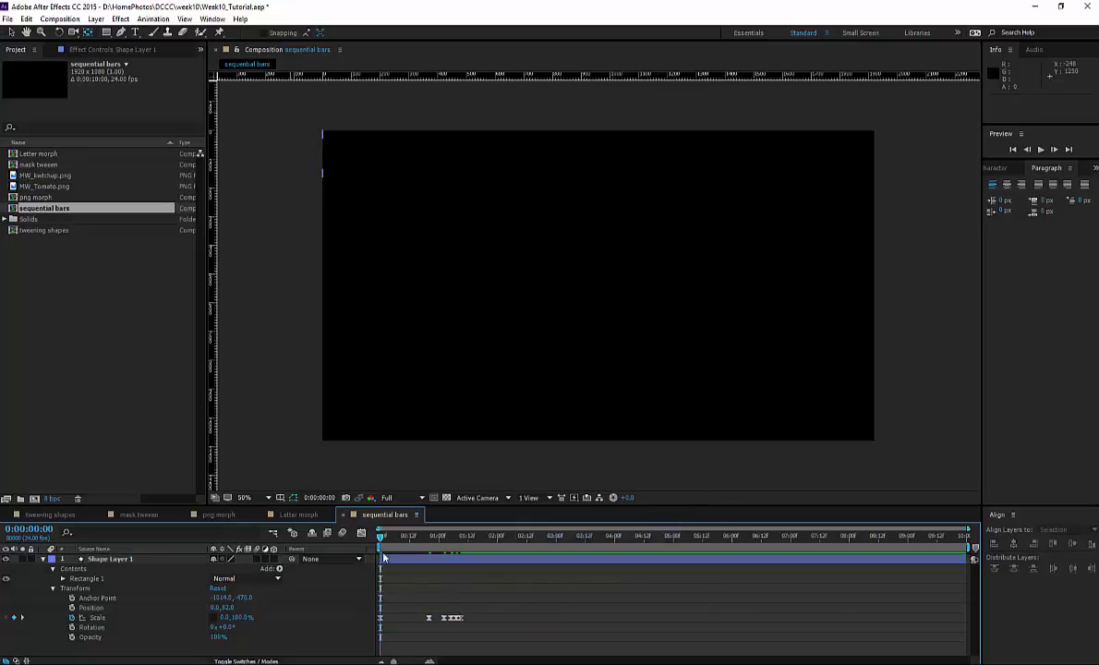
{"action": "key", "text": "space"}
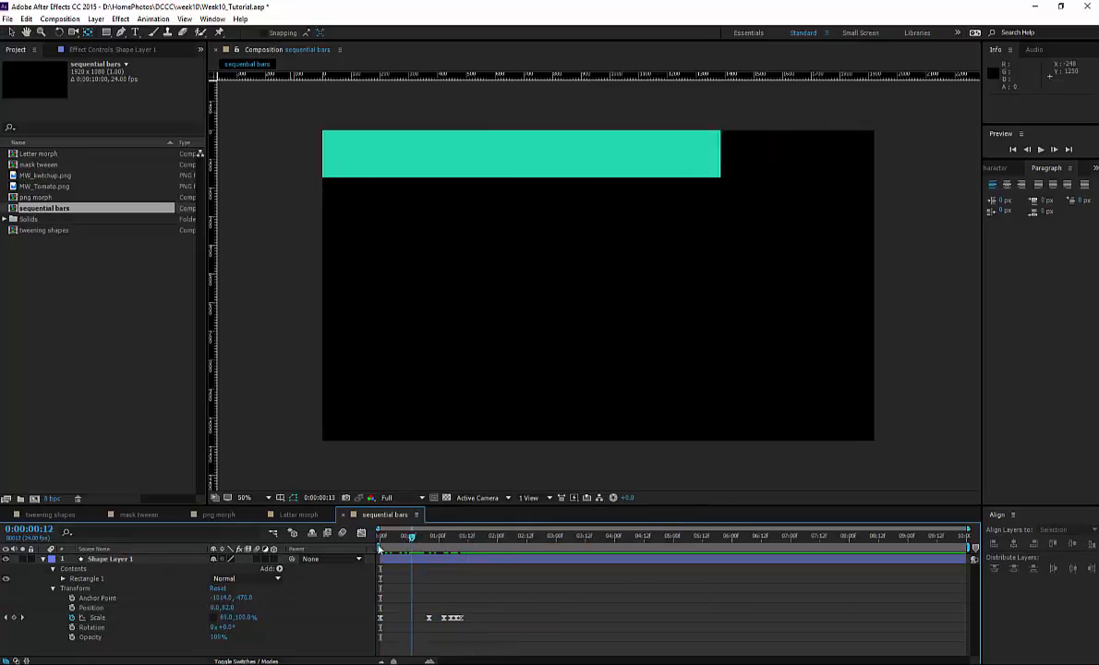
Step: Set the height of the bar's rectangle path to one sixth of the composition height, 1080/6
{"action": "left_click", "coordinate": [43, 559]}
{"action": "left_click", "coordinate": [109, 558]}
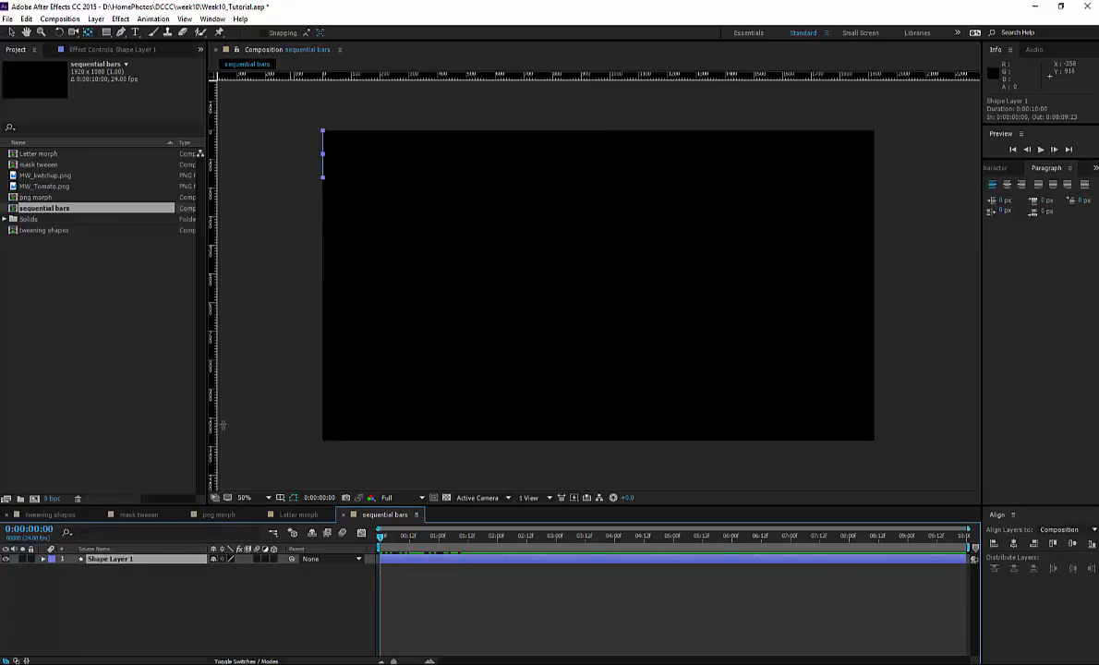
{"action": "left_click", "coordinate": [44, 560]}
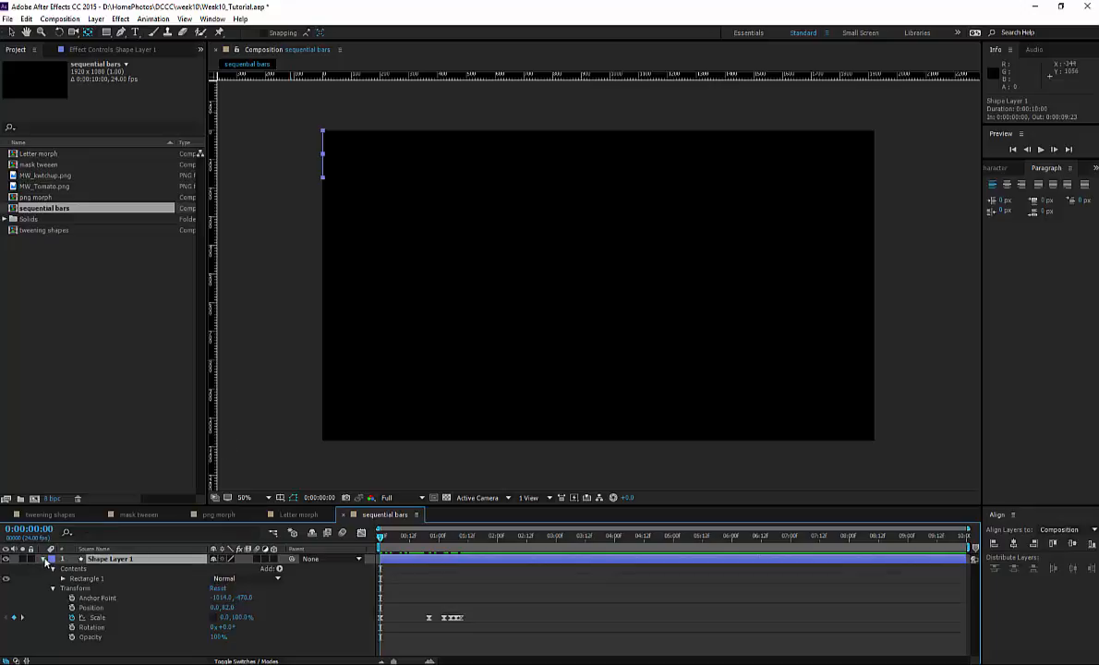
{"action": "left_click", "coordinate": [53, 589]}
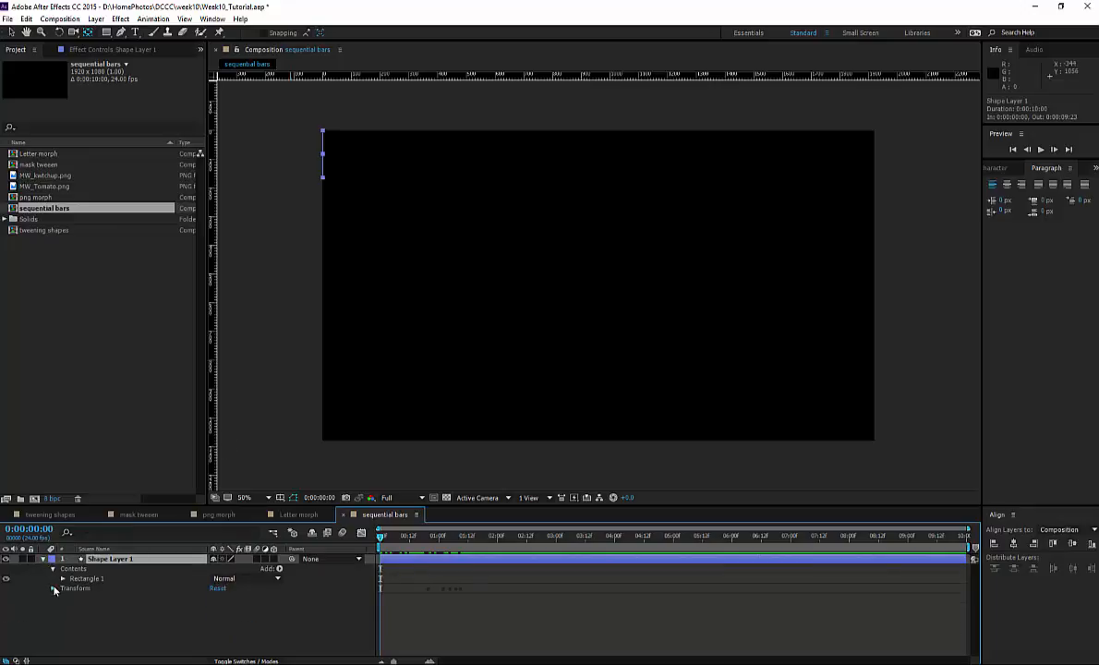
{"action": "left_click", "coordinate": [53, 589]}
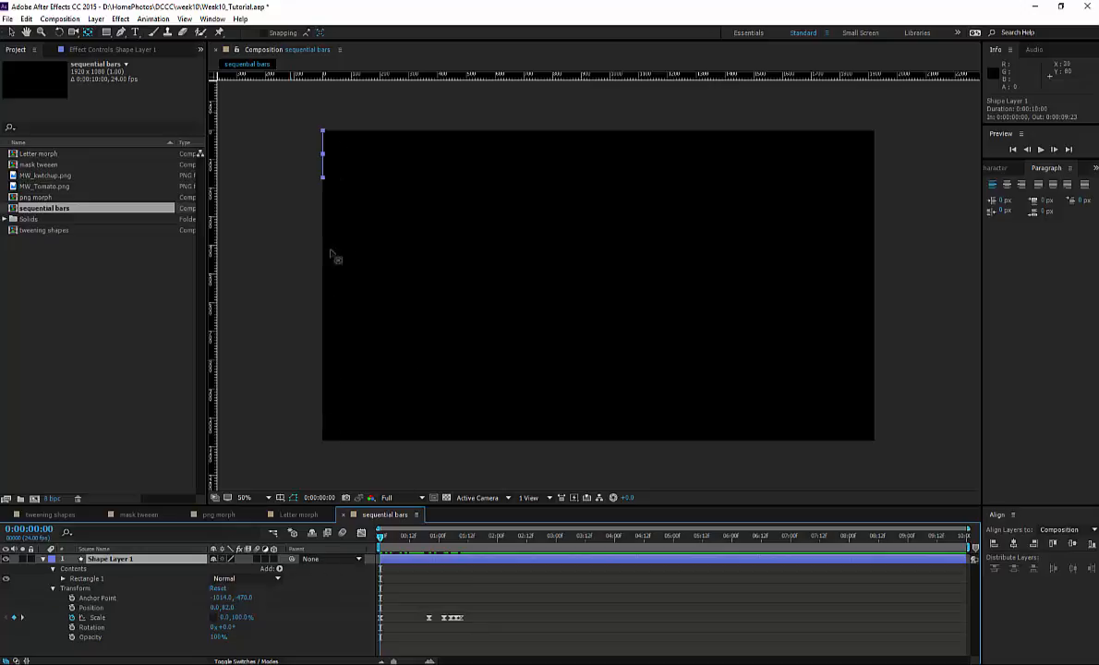
{"action": "left_click", "coordinate": [52, 588]}
{"action": "left_click", "coordinate": [63, 579]}
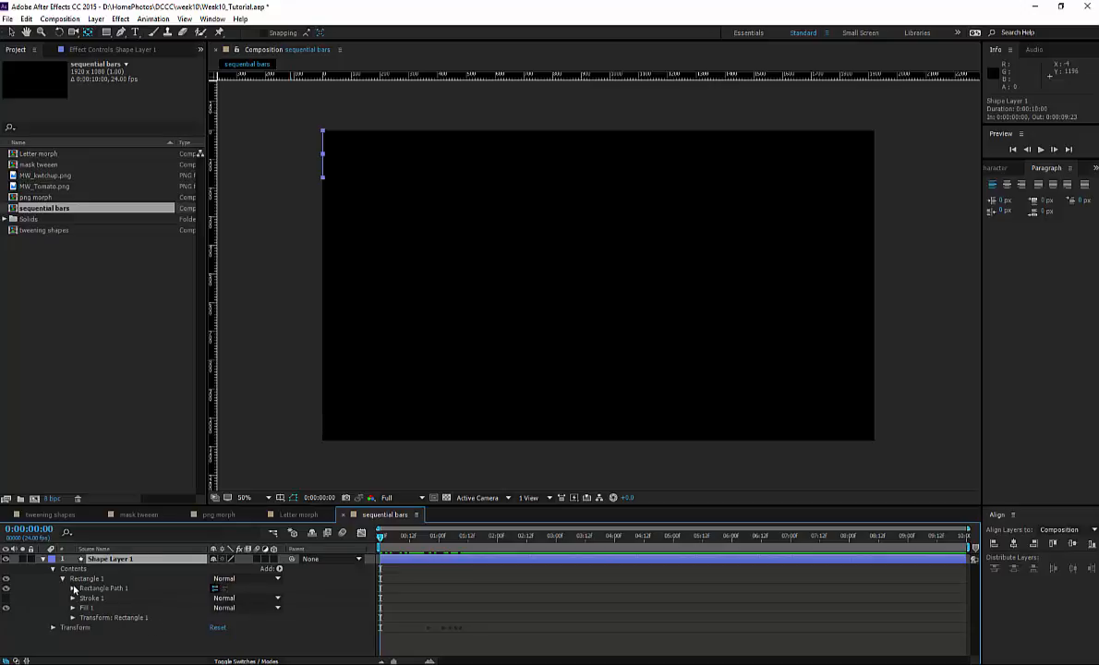
{"action": "left_click", "coordinate": [73, 588]}
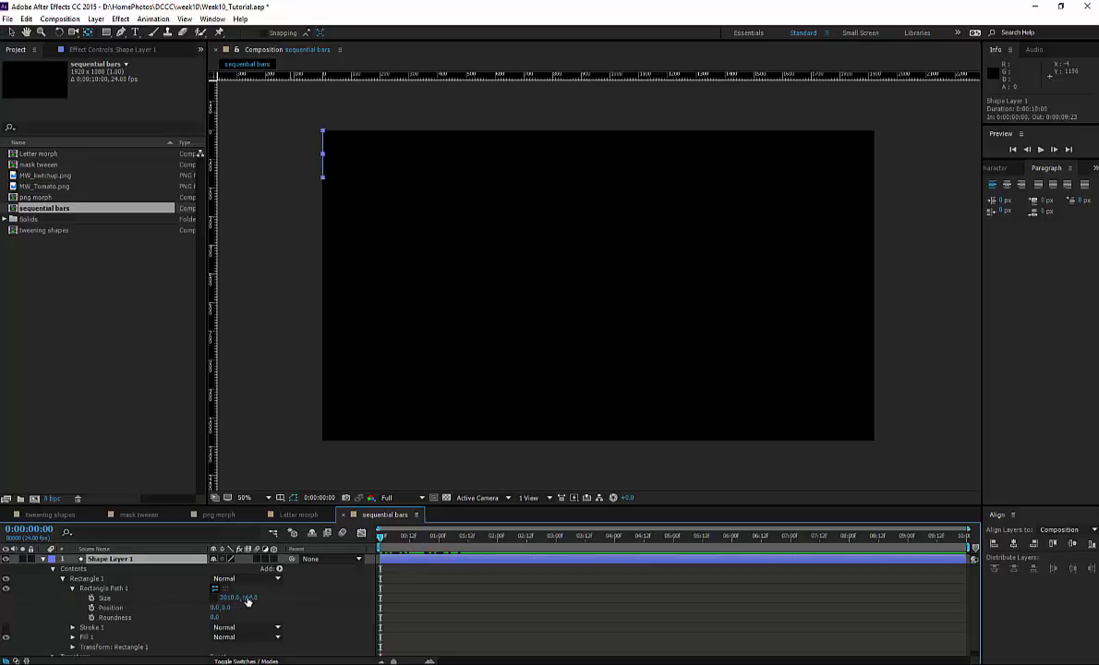
{"action": "left_click", "coordinate": [247, 598]}
{"action": "type", "text": "1080/6"}
{"action": "key", "text": "Return"}
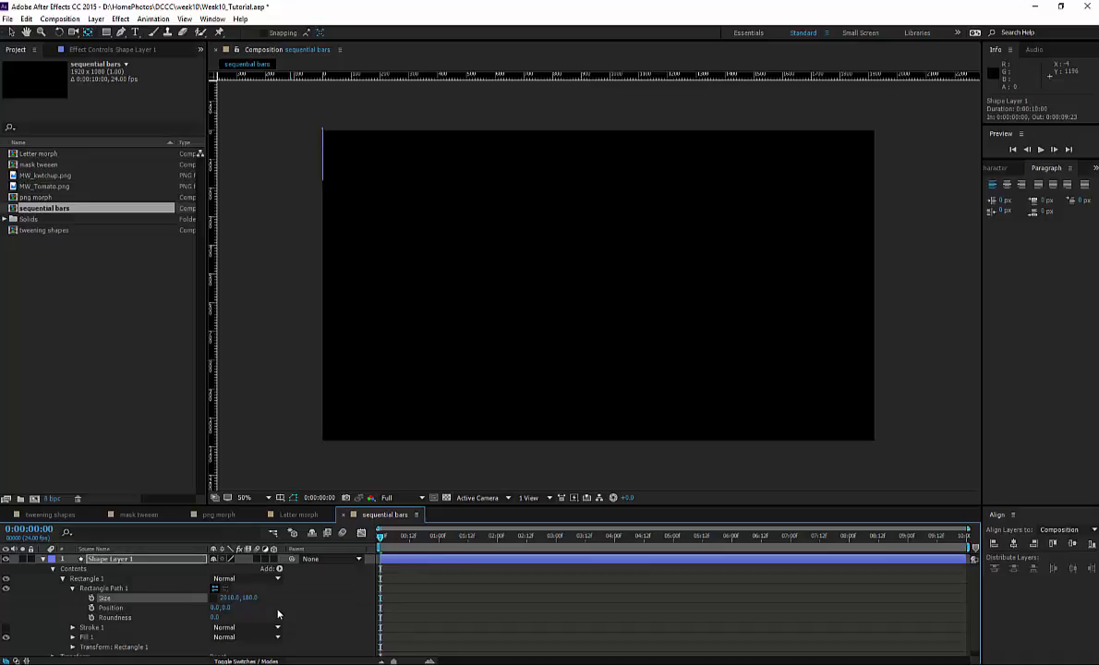
Step: At 1:01, move the bar down 16 px so its upper edge meets the composition's top edge
{"action": "left_click_drag", "start_coordinate": [382, 538], "coordinate": [442, 543]}
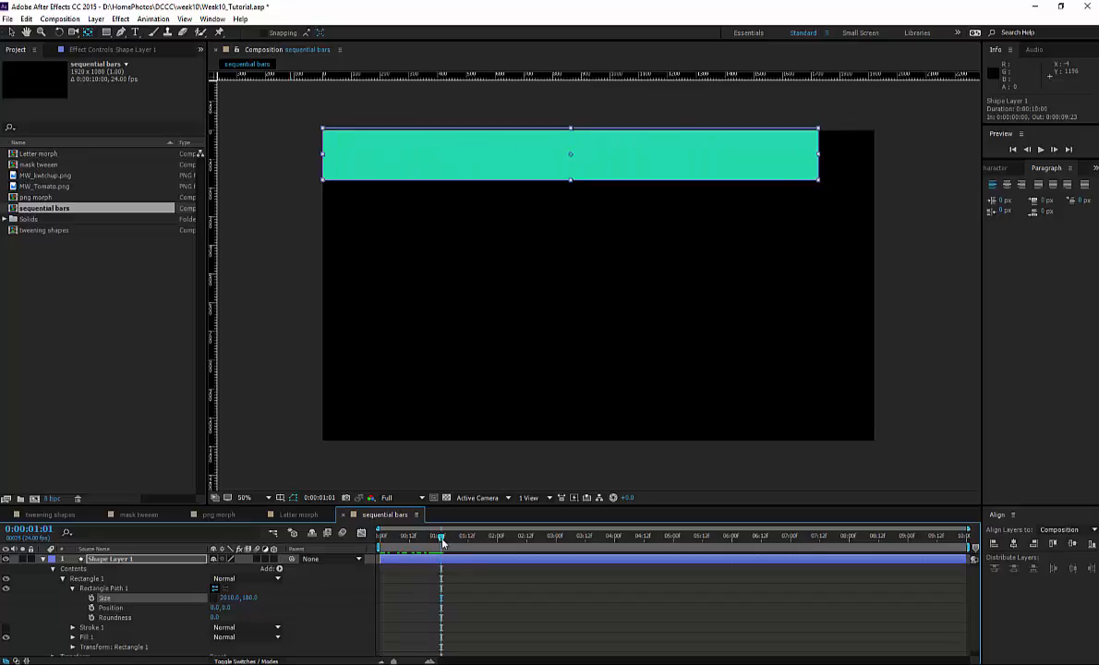
{"action": "left_click", "coordinate": [367, 164]}
{"action": "left_click_drag", "start_coordinate": [365, 169], "coordinate": [366, 164]}
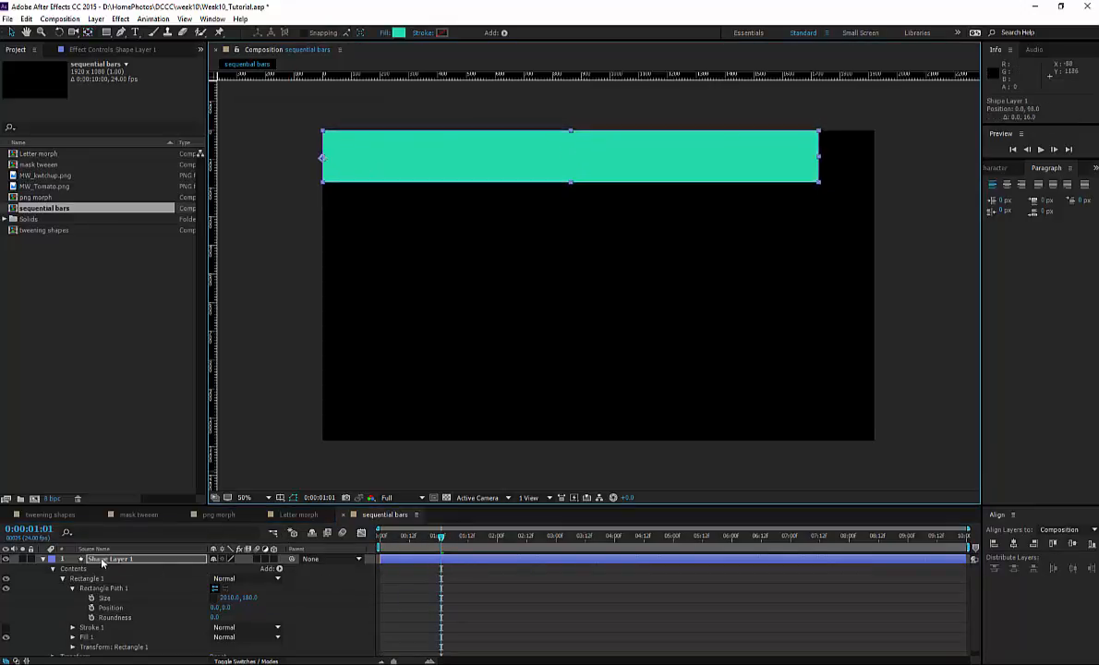
Step: Duplicate the bar layer five times and move Shape Layer 6 down 900 px to the composition's bottom edge
{"action": "key", "text": "ctrl+d"}
{"action": "key", "text": "ctrl+d"}
{"action": "key", "text": "ctrl+d"}
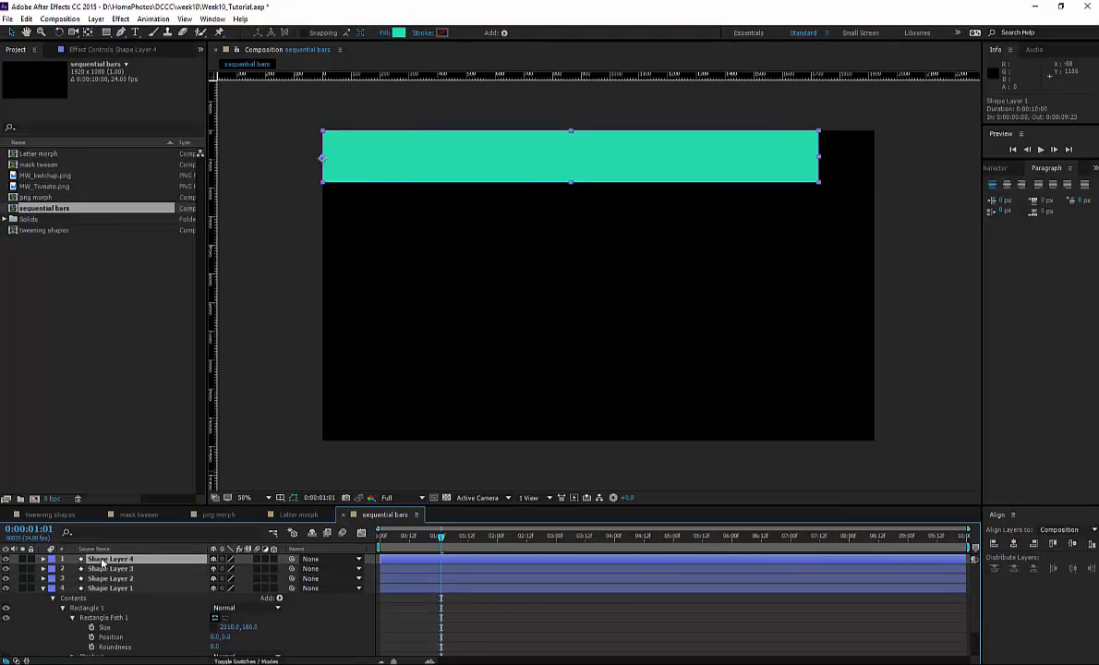
{"action": "key", "text": "ctrl+d"}
{"action": "key", "text": "ctrl+d"}
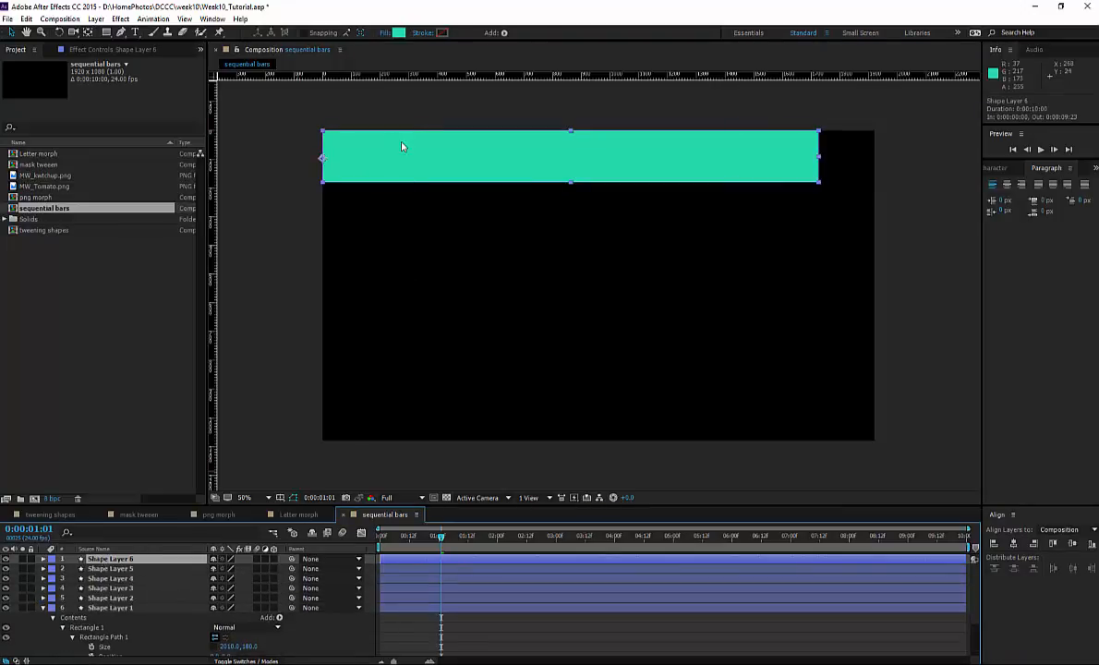
{"action": "left_click_drag", "start_coordinate": [398, 159], "coordinate": [397, 406]}
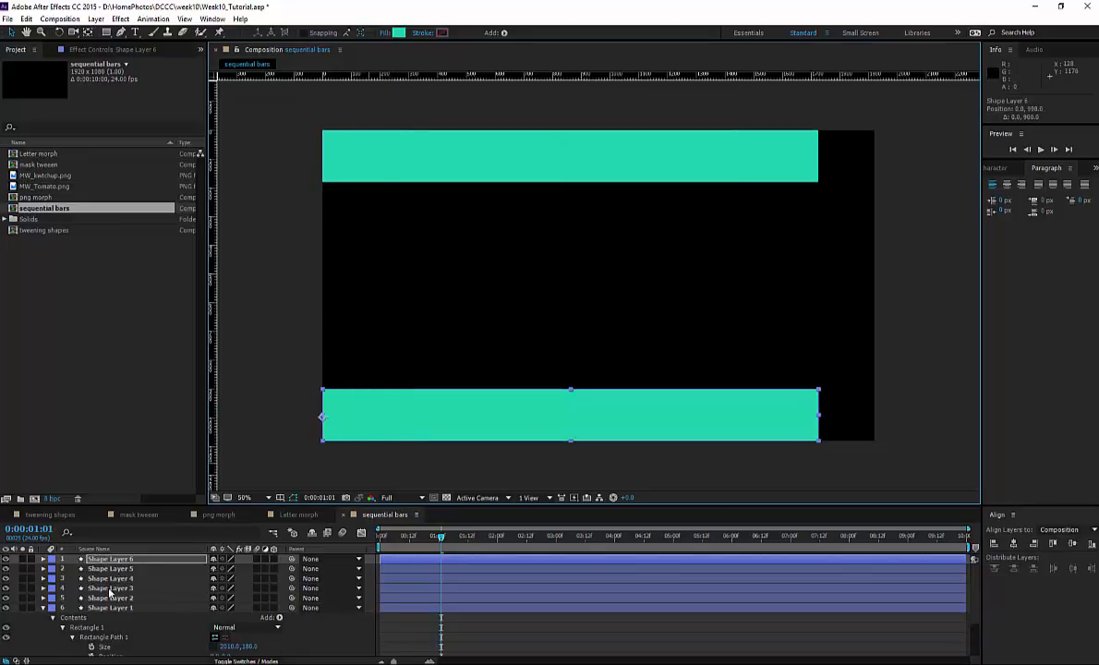
Step: Distribute all six bar layers evenly in the vertical direction by their centers
{"action": "key", "text": "ctrl+a"}
{"action": "left_click", "coordinate": [53, 618]}
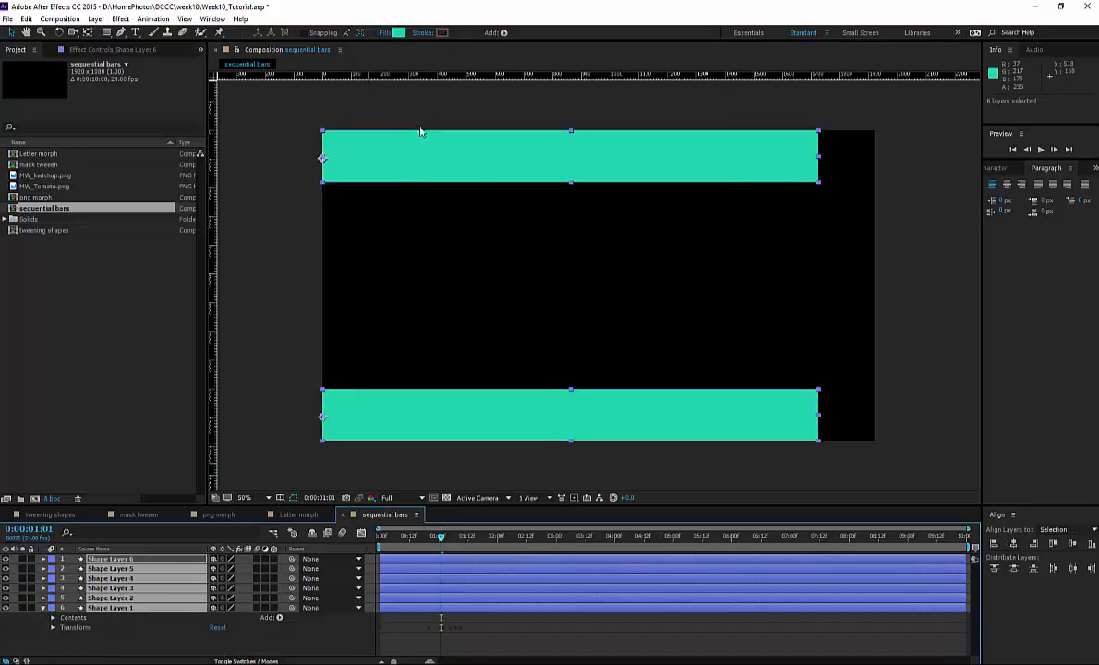
{"action": "left_click", "coordinate": [214, 20]}
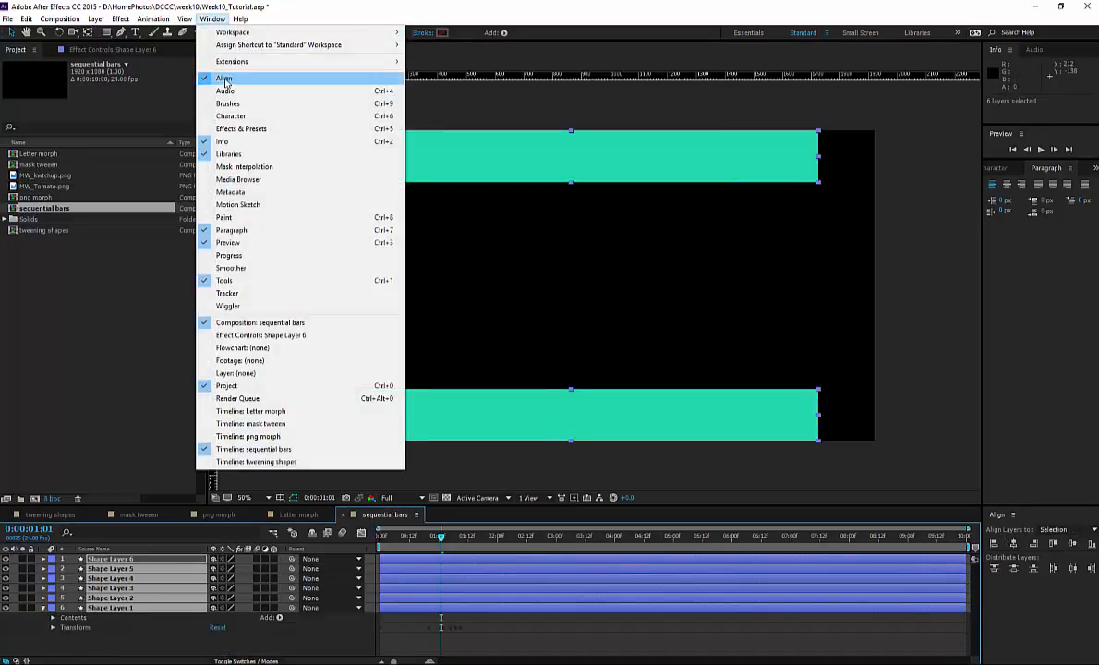
{"action": "left_click", "coordinate": [211, 8]}
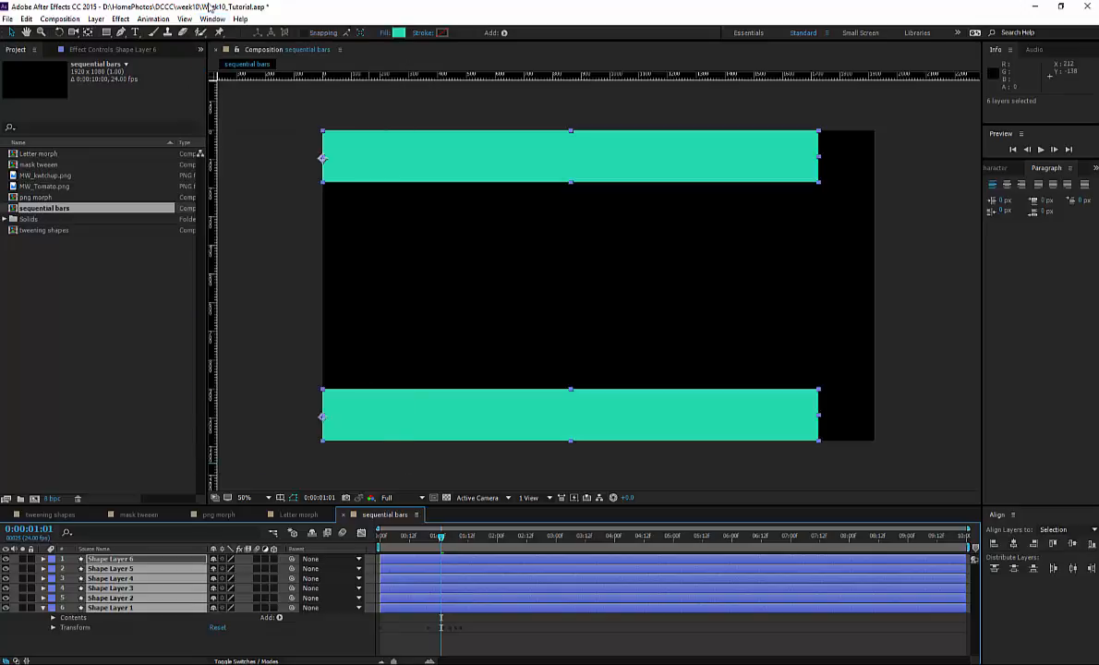
{"action": "left_click", "coordinate": [1013, 568]}
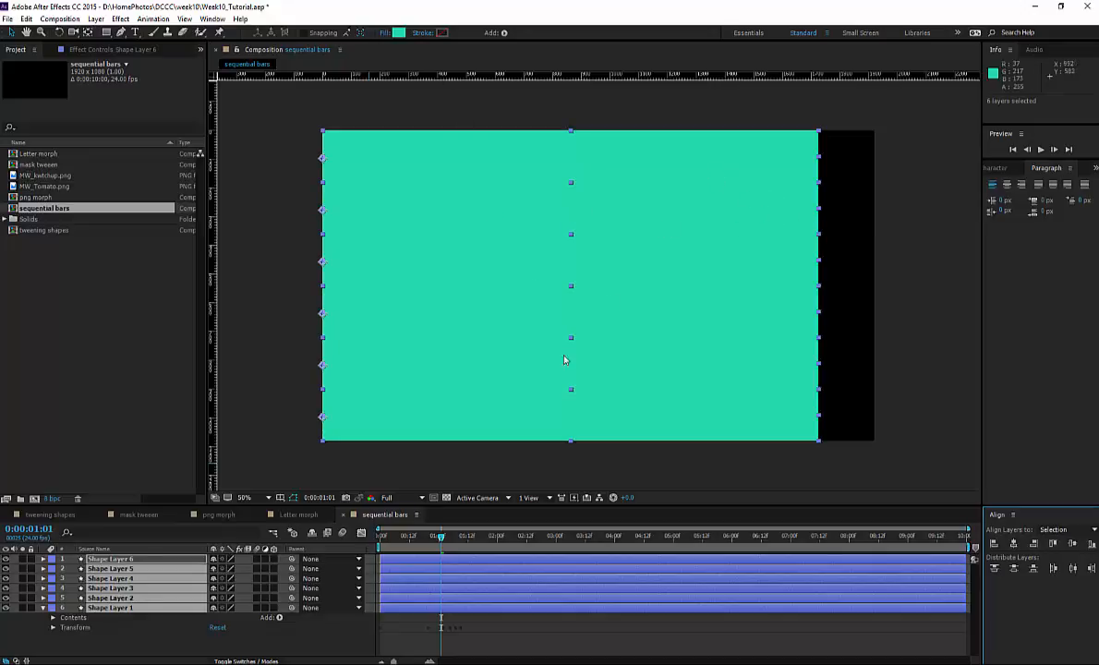
Step: Trim the out points of all six bar layers to 0:03
{"action": "left_click", "coordinate": [422, 537]}
{"action": "left_click_drag", "start_coordinate": [420, 543], "coordinate": [387, 538]}
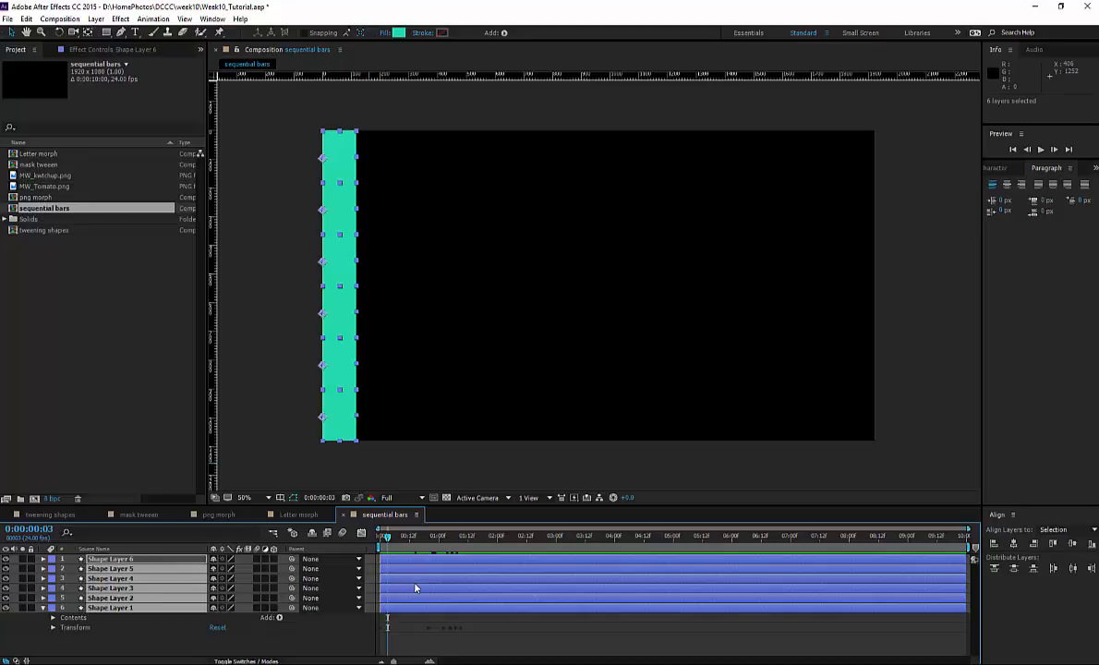
{"action": "key", "text": "alt+bracketright"}
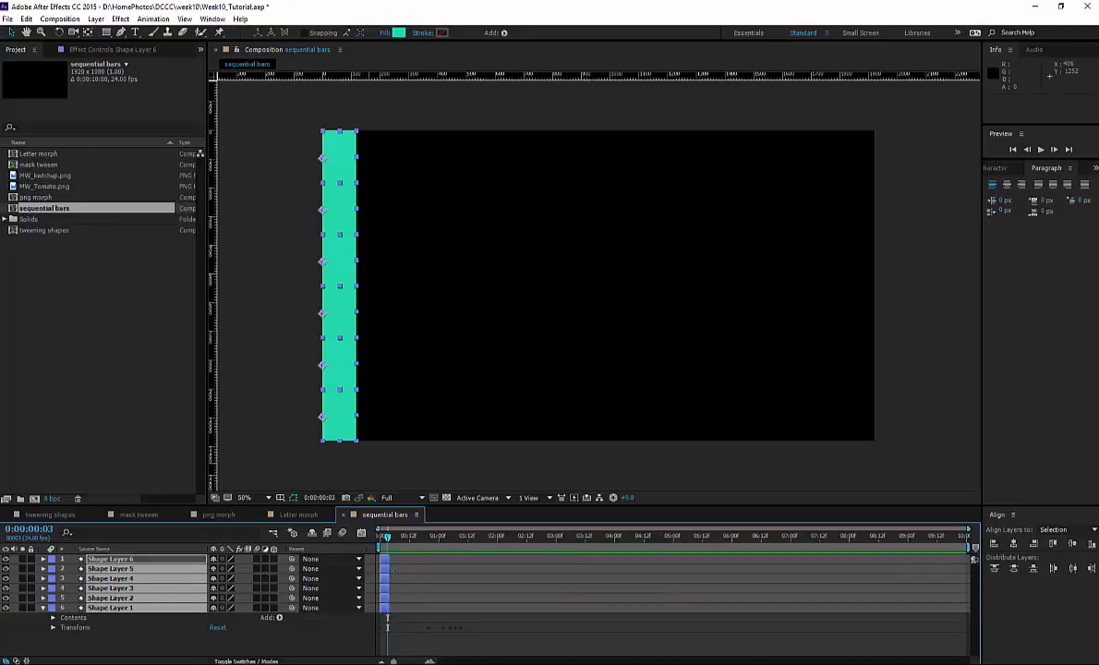
{"action": "left_click_drag", "start_coordinate": [388, 539], "coordinate": [388, 538]}
Step: Collapse Shape Layer 1's properties and move Shape Layer 6 to the bottom of the layer stack
{"action": "left_click", "coordinate": [118, 607]}
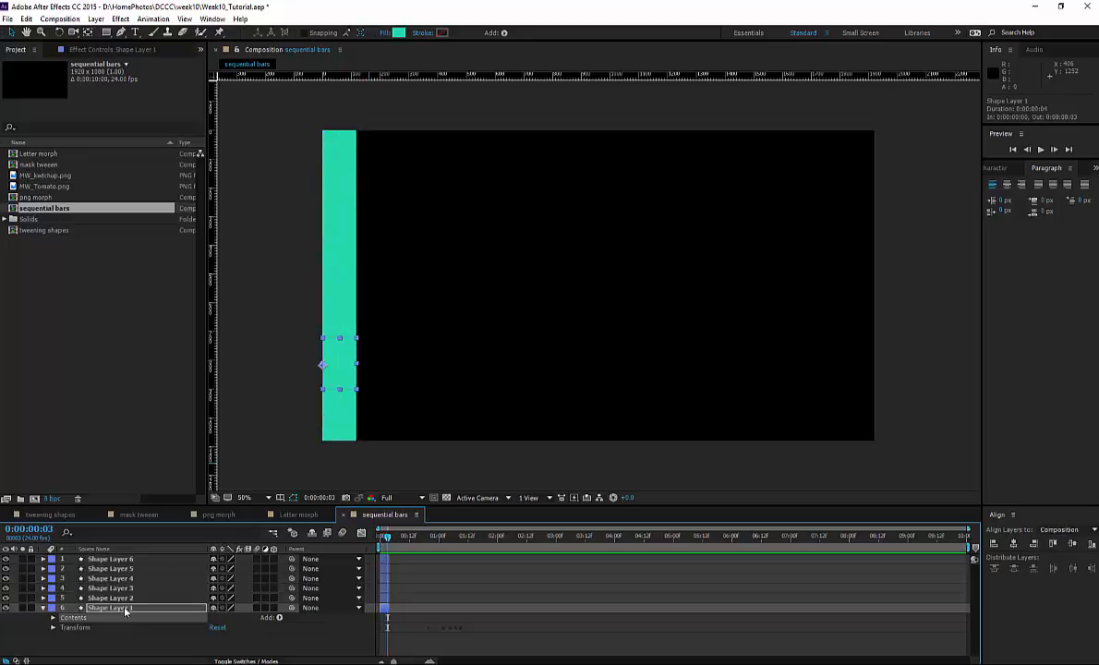
{"action": "left_click", "coordinate": [43, 608]}
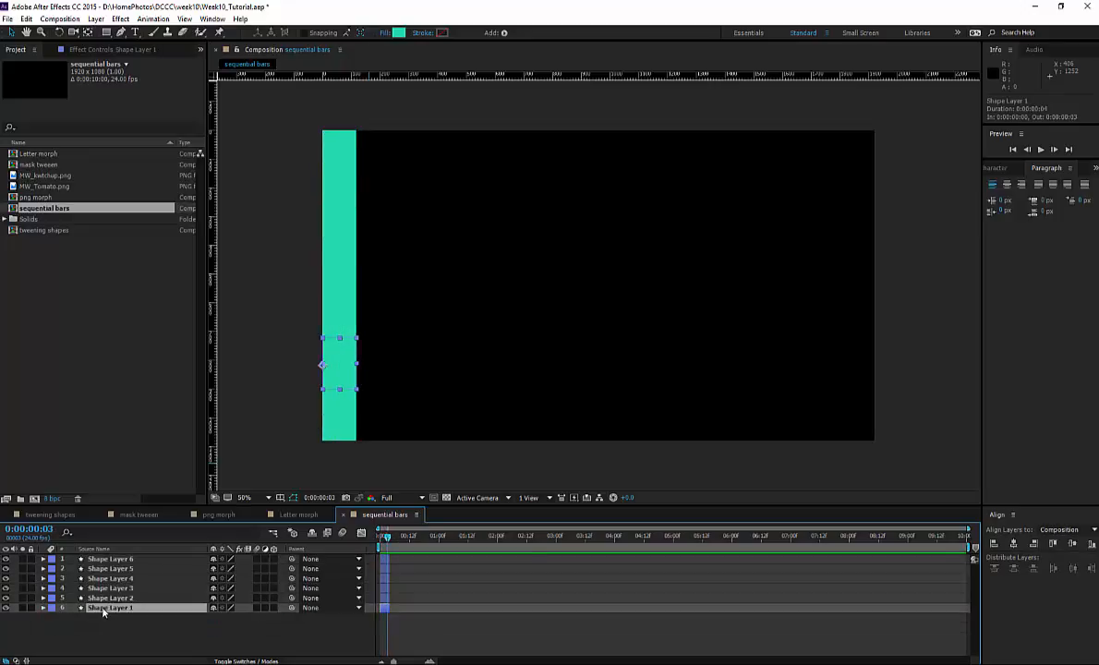
{"action": "left_click", "coordinate": [109, 558]}
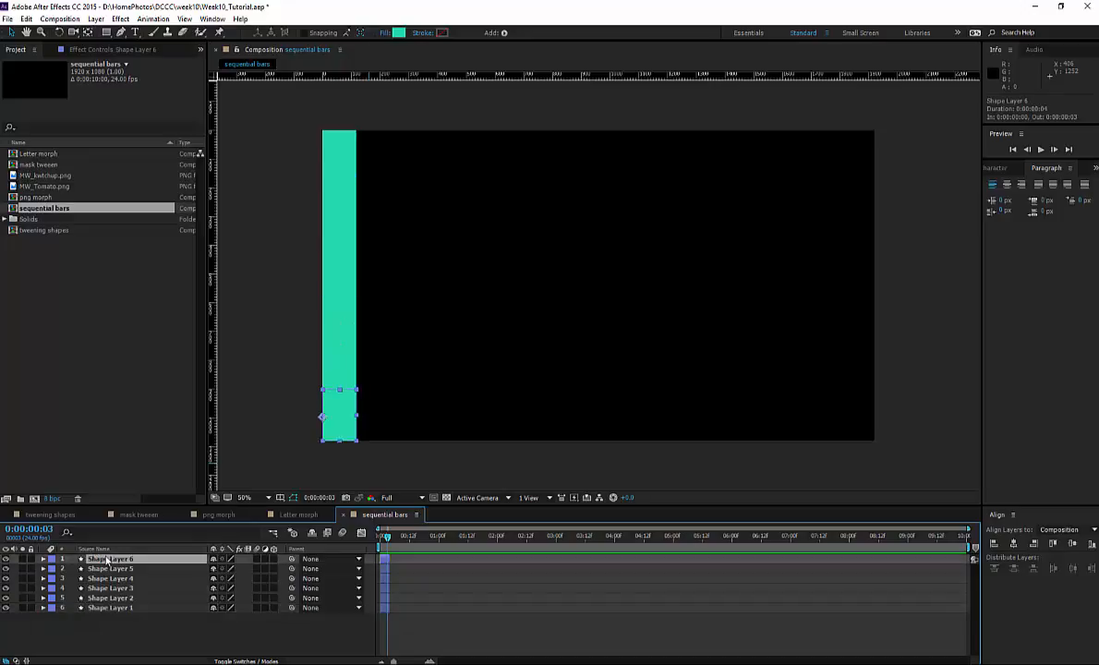
{"action": "left_click_drag", "start_coordinate": [99, 559], "coordinate": [111, 613]}
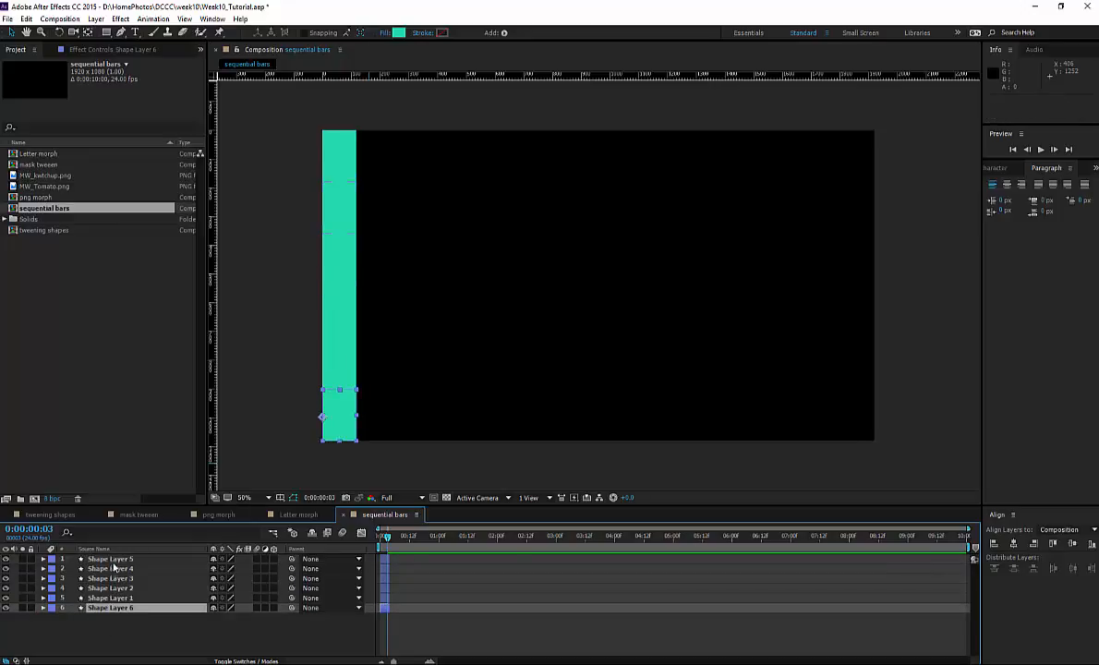
Step: Select the layers one after another to check that their stacking order matches the bars' order from top to bottom
{"action": "left_click", "coordinate": [112, 569]}
{"action": "left_click", "coordinate": [113, 559]}
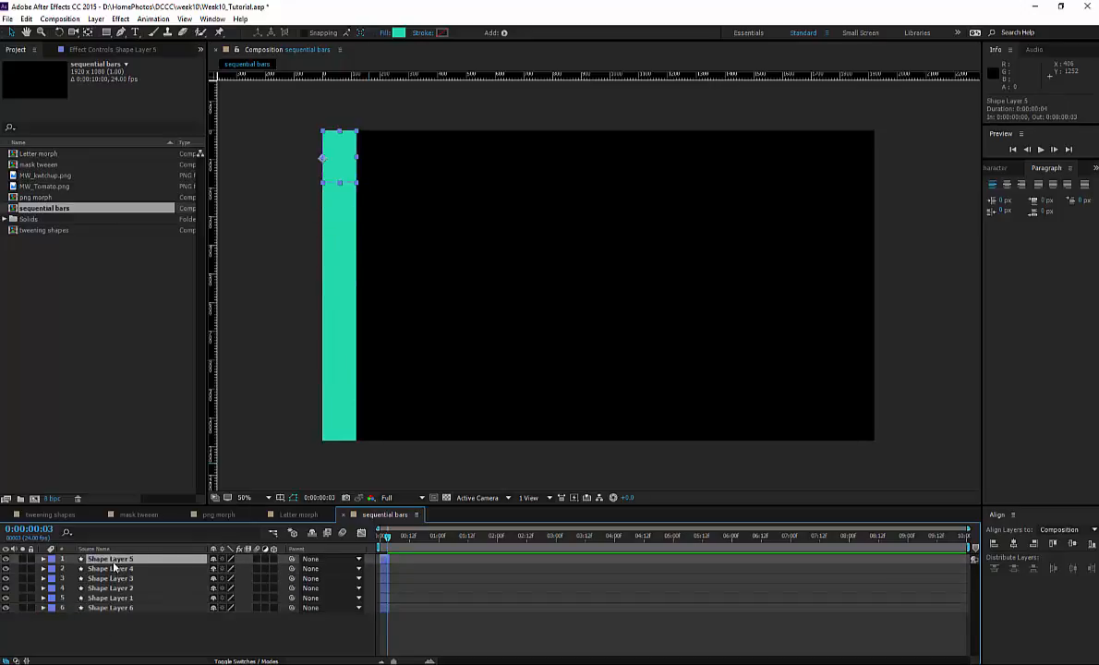
{"action": "left_click", "coordinate": [114, 569]}
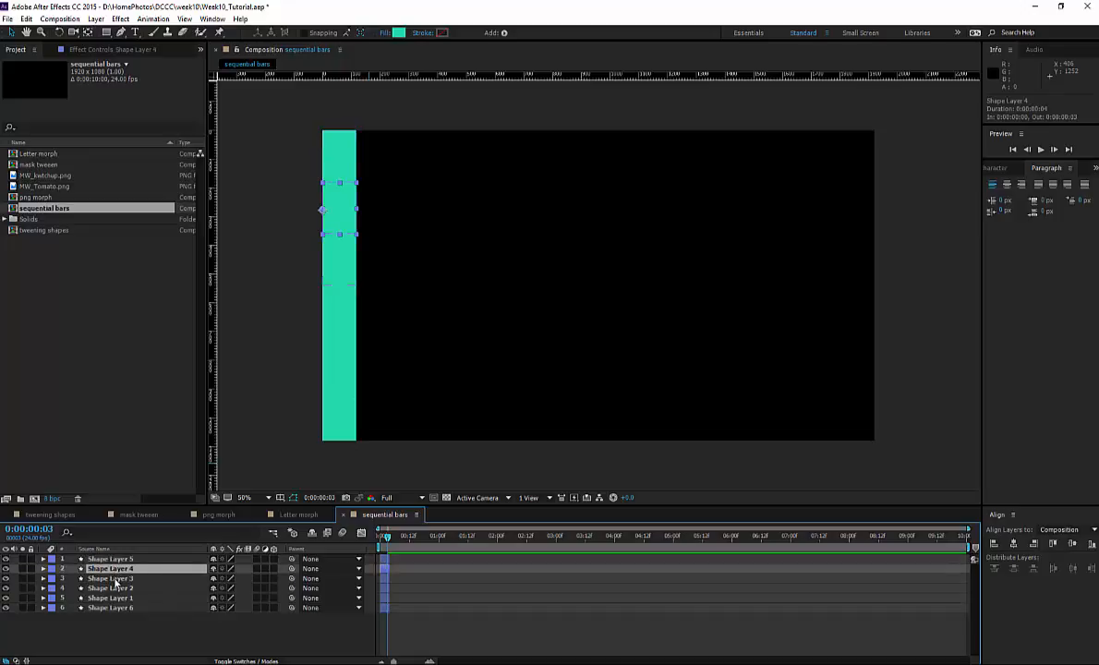
{"action": "left_click", "coordinate": [112, 578]}
{"action": "left_click", "coordinate": [116, 588]}
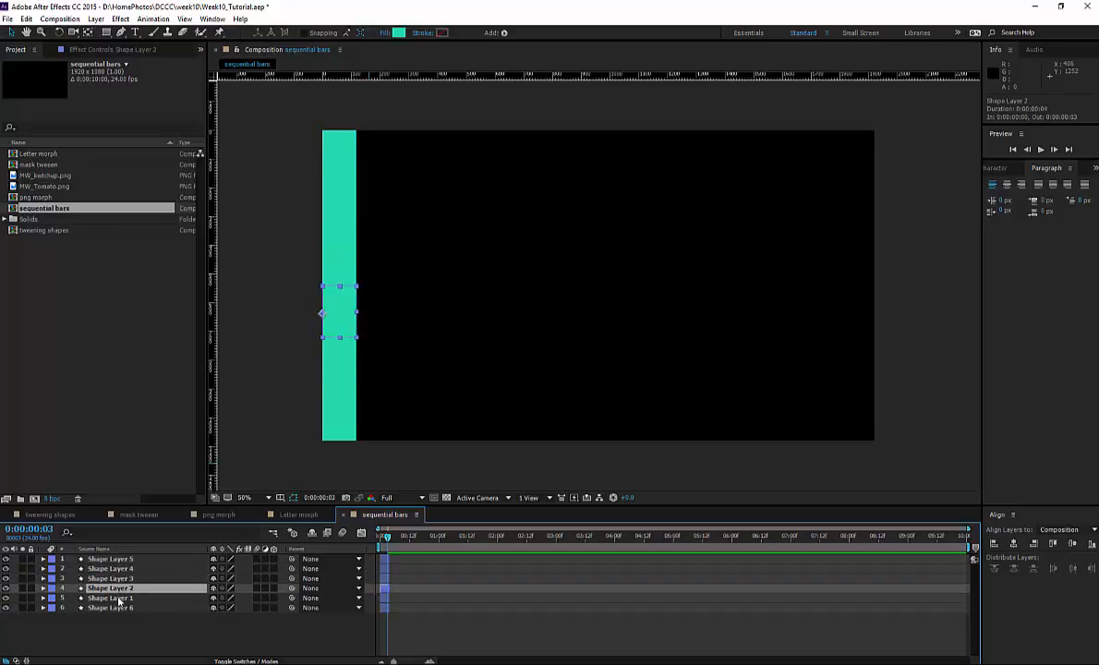
{"action": "left_click", "coordinate": [115, 598]}
{"action": "left_click", "coordinate": [118, 608]}
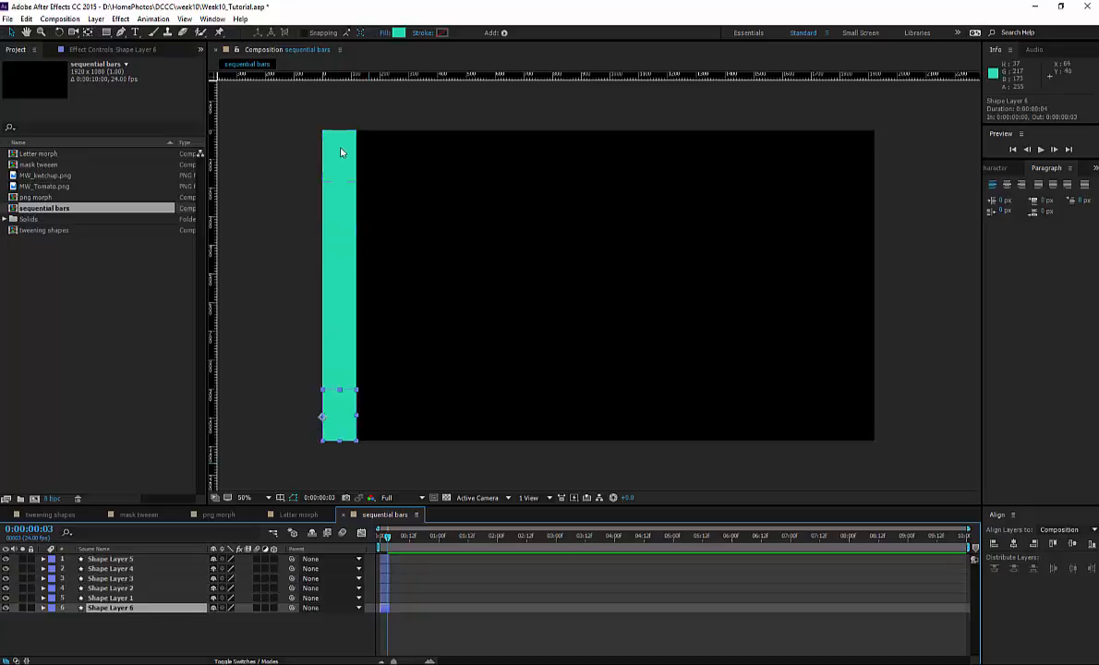
{"action": "left_click", "coordinate": [121, 559]}
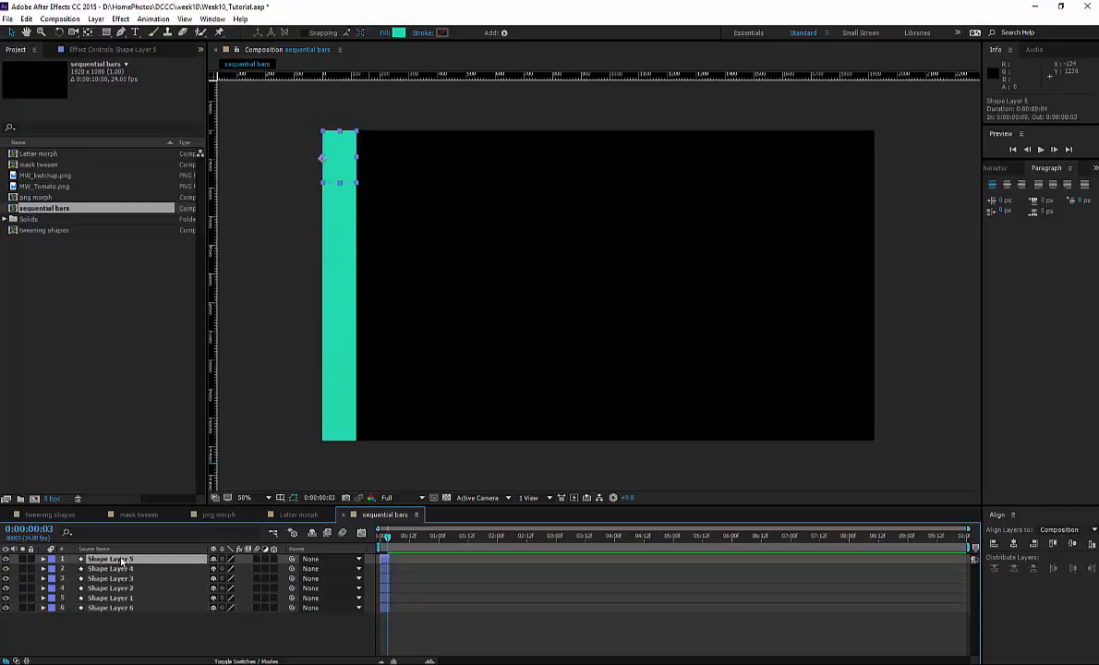
Step: Sequence all six selected bar layers end to end in time with Sequence Layers, without overlap
{"action": "left_click", "coordinate": [118, 609], "text": "shift"}
{"action": "right_click", "coordinate": [118, 610]}
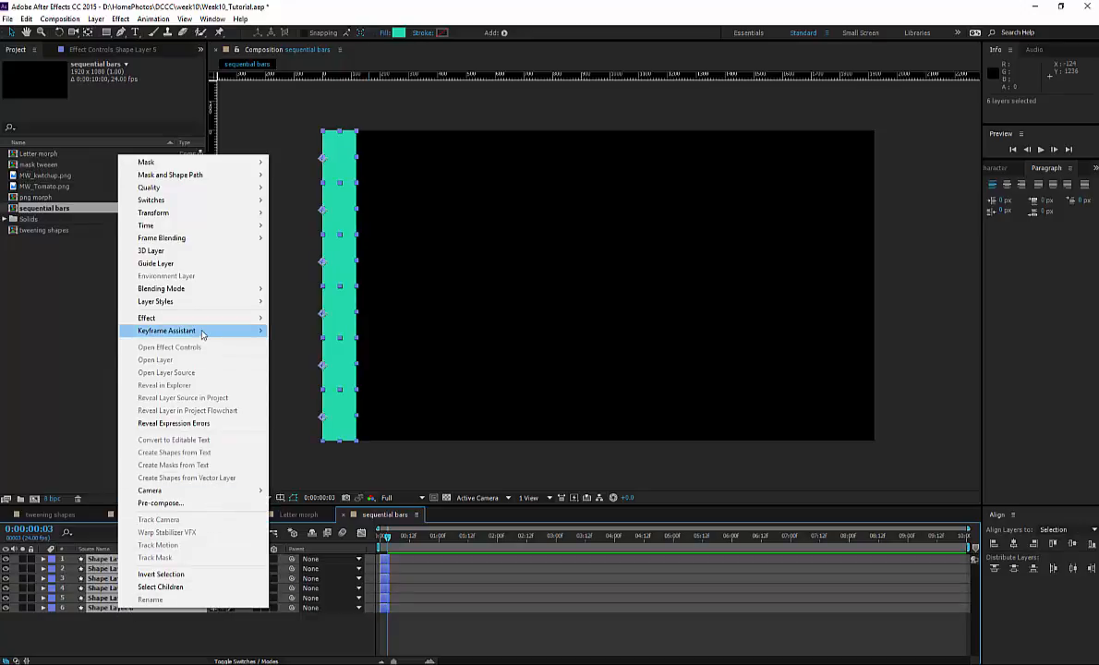
{"action": "mouse_move", "coordinate": [201, 333]}
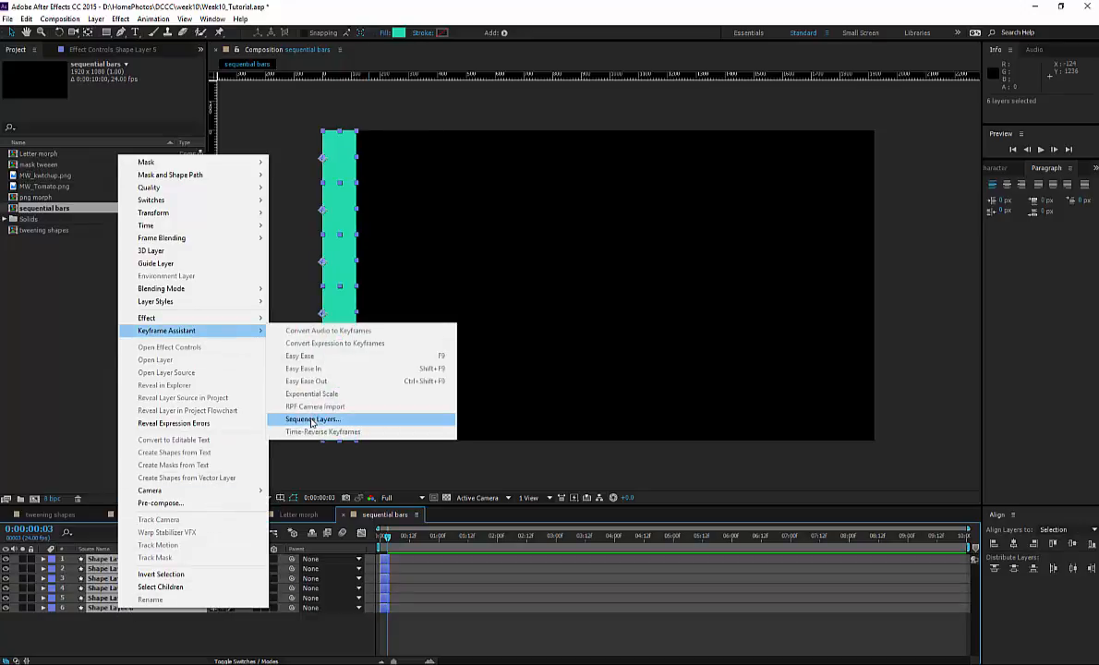
{"action": "left_click", "coordinate": [312, 420]}
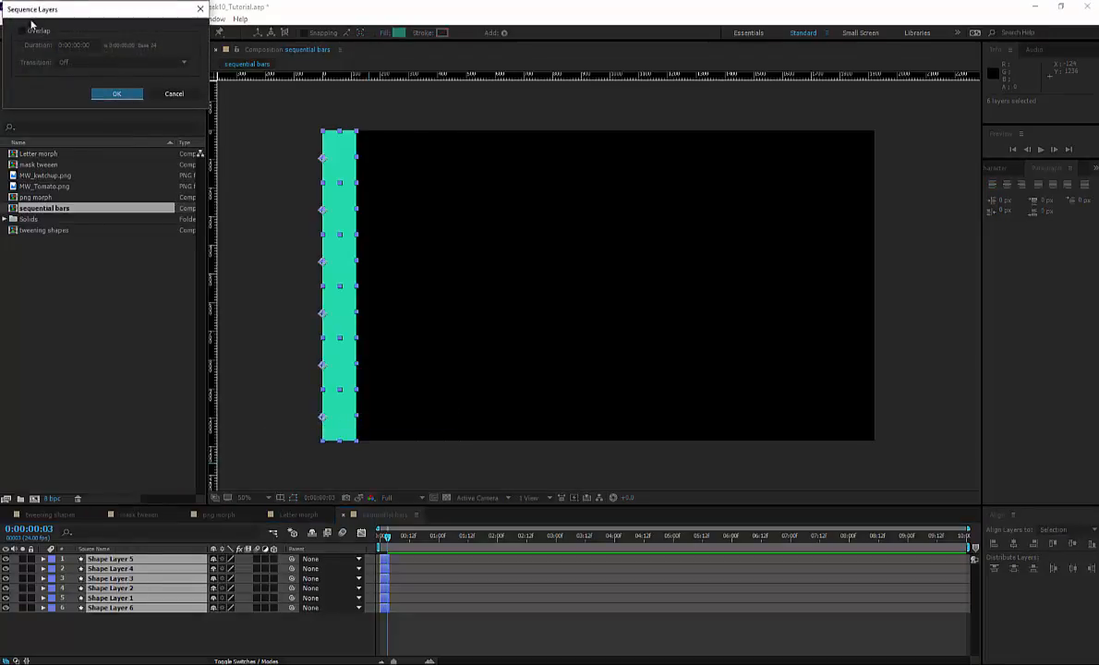
{"action": "left_click", "coordinate": [117, 94]}
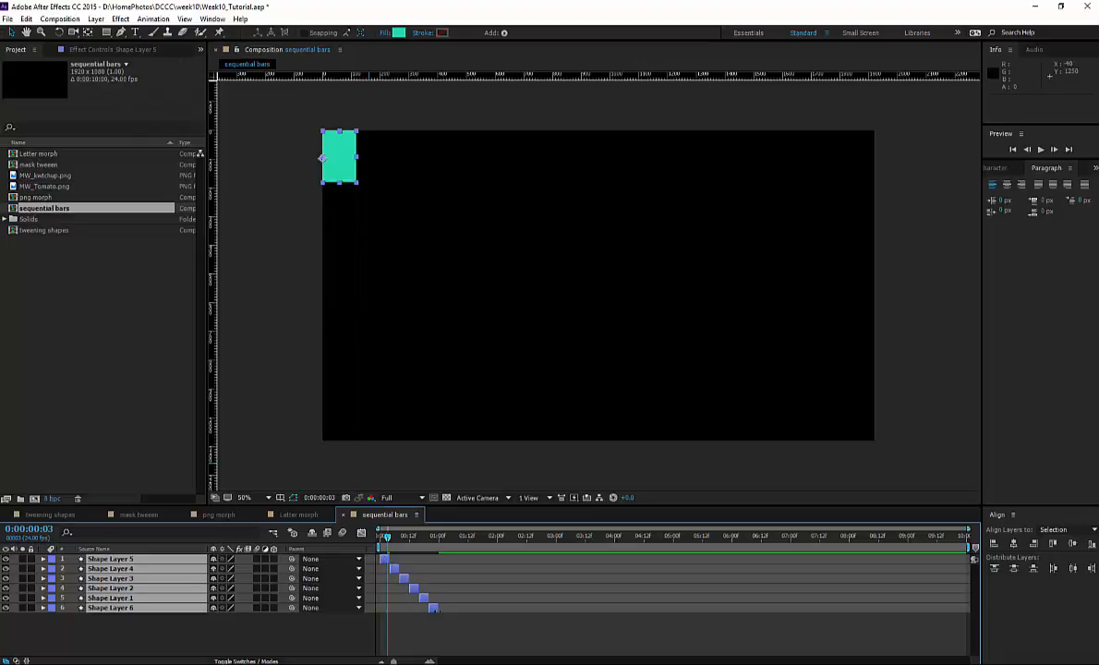
Step: Extend the out points of all six bar layers to 0:00:09:23 and play the animation from the start
{"action": "left_click_drag", "start_coordinate": [387, 540], "coordinate": [972, 559]}
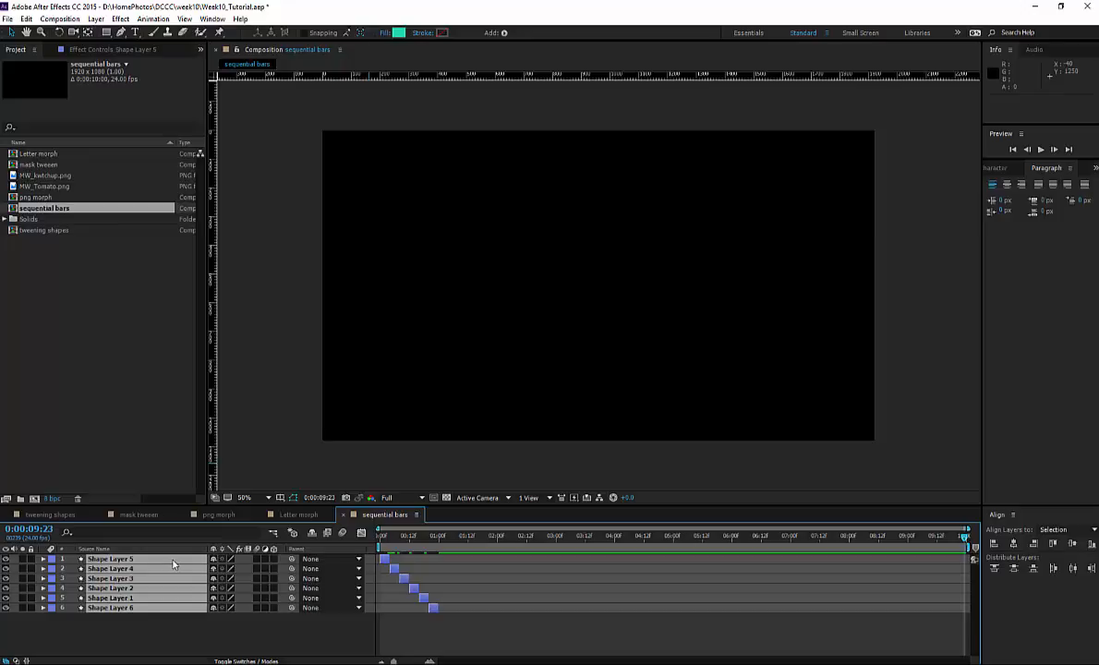
{"action": "key", "text": "alt+bracketright"}
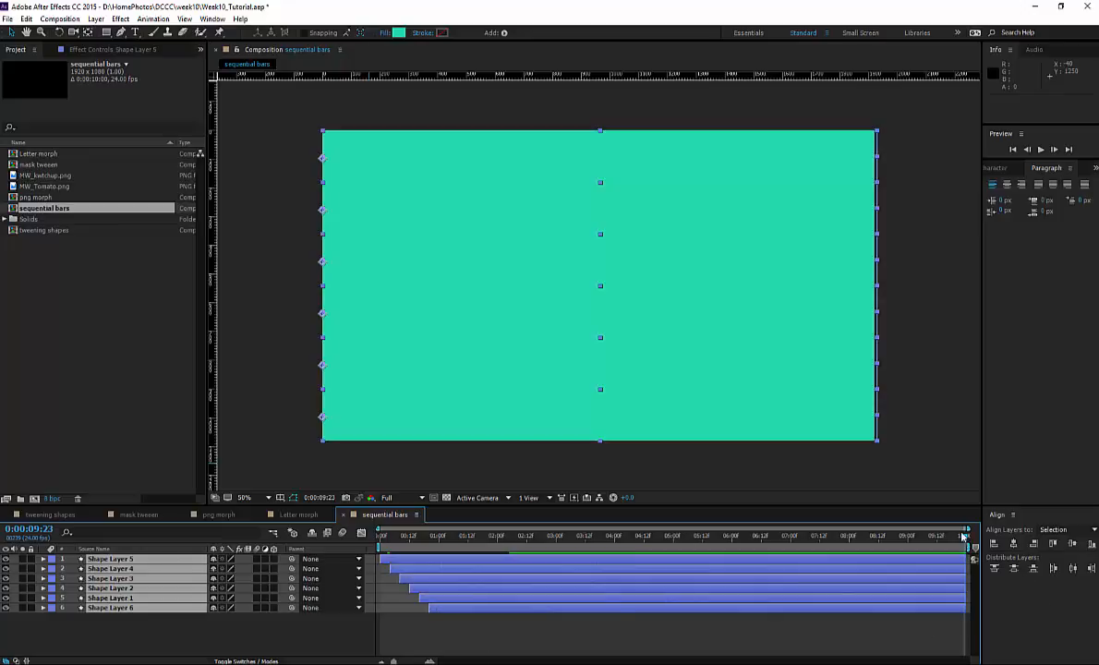
{"action": "left_click_drag", "start_coordinate": [963, 538], "coordinate": [380, 538]}
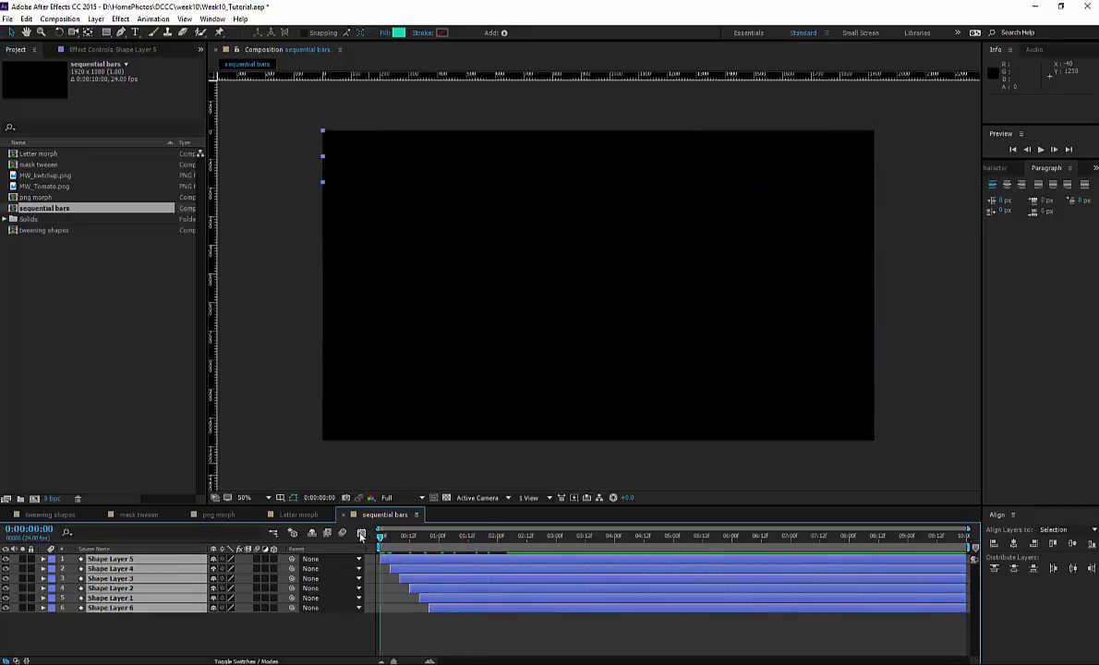
{"action": "left_click", "coordinate": [491, 638]}
{"action": "key", "text": "space"}
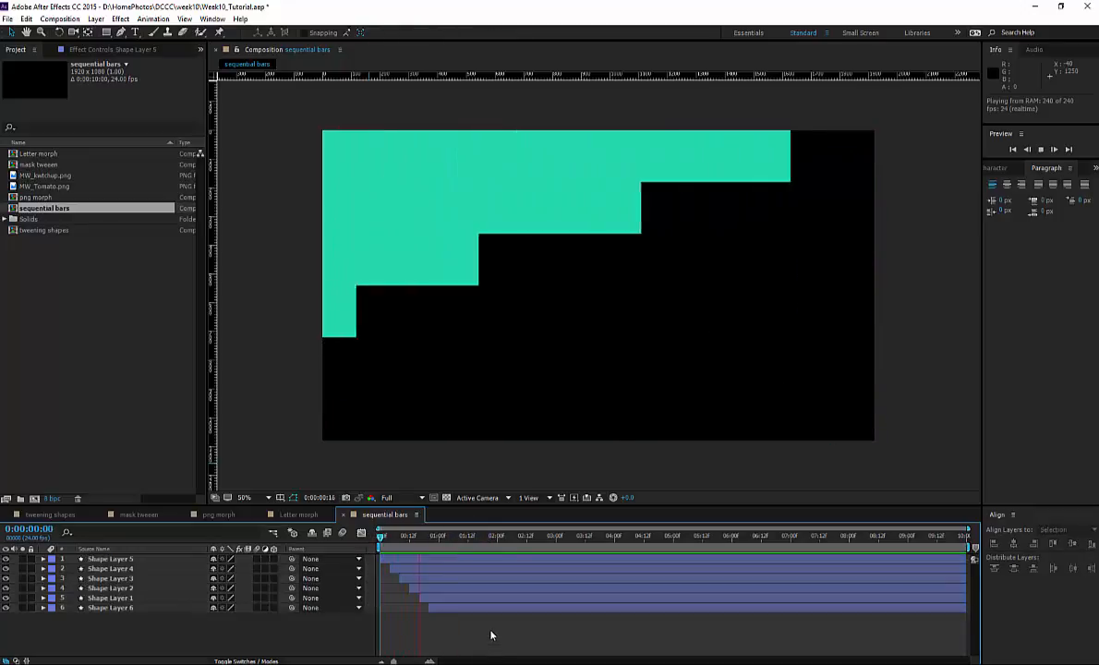
{"action": "key", "text": "space"}
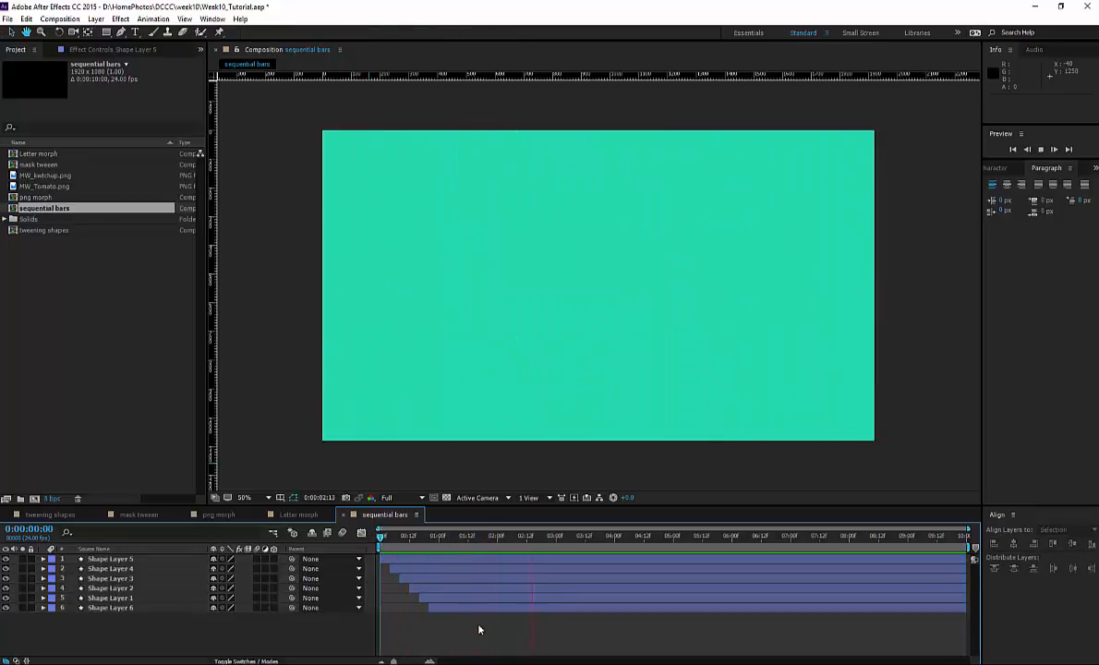
Step: Pre-compose all six bar layers into a new composition named "sequence green", moving all attributes into it
{"action": "mouse_move", "coordinate": [508, 543]}
{"action": "left_mouse_down"}
{"action": "mouse_move", "coordinate": [380, 543]}
{"action": "mouse_move", "coordinate": [581, 547]}
{"action": "mouse_move", "coordinate": [514, 556]}
{"action": "left_mouse_up"}
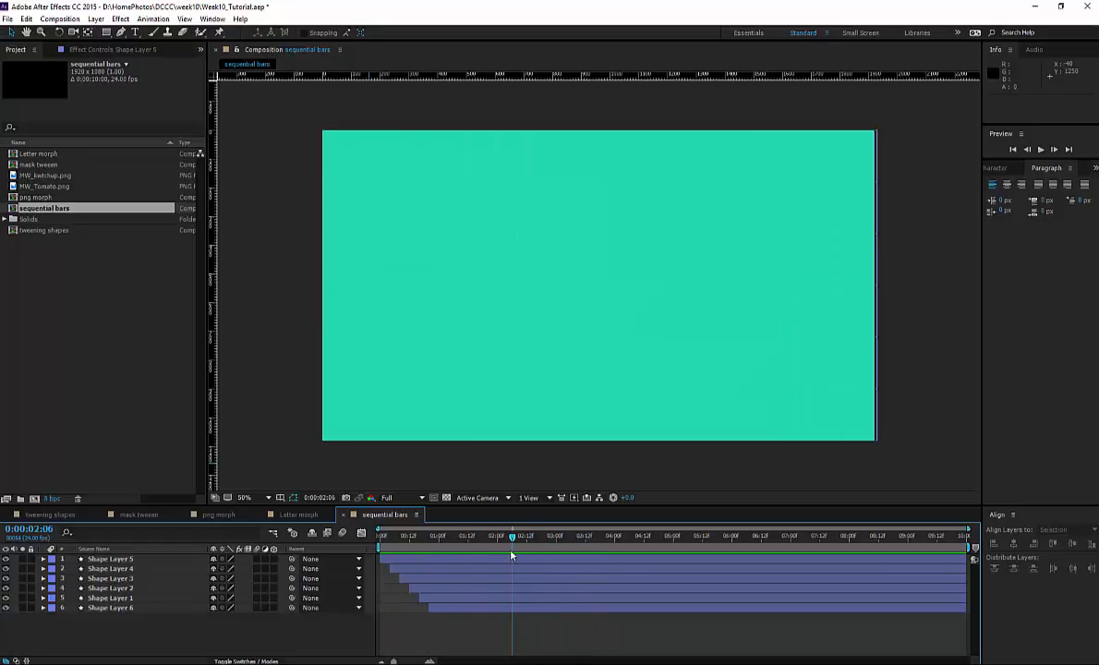
{"action": "left_click", "coordinate": [107, 609]}
{"action": "left_click", "coordinate": [111, 560], "text": "shift"}
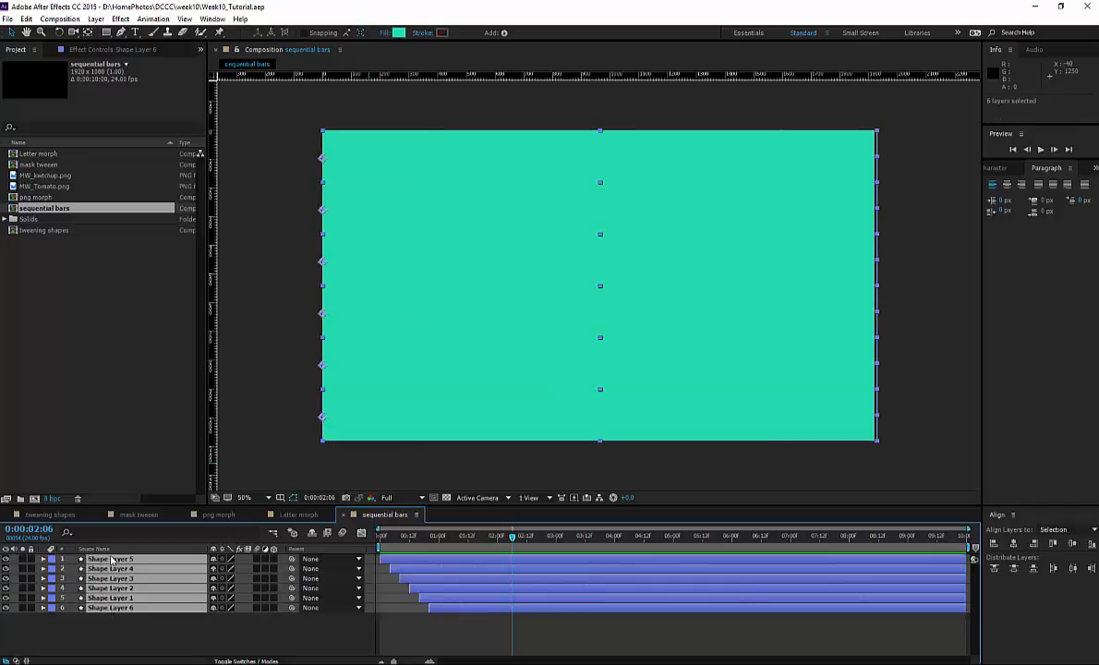
{"action": "right_click", "coordinate": [111, 559]}
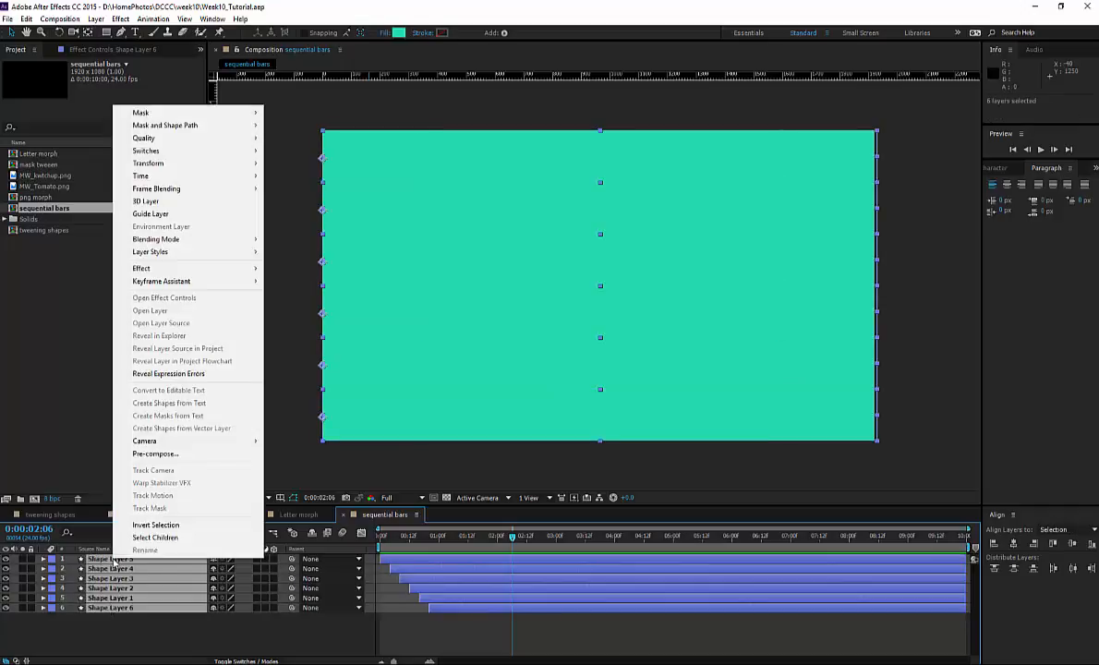
{"action": "left_click", "coordinate": [172, 456]}
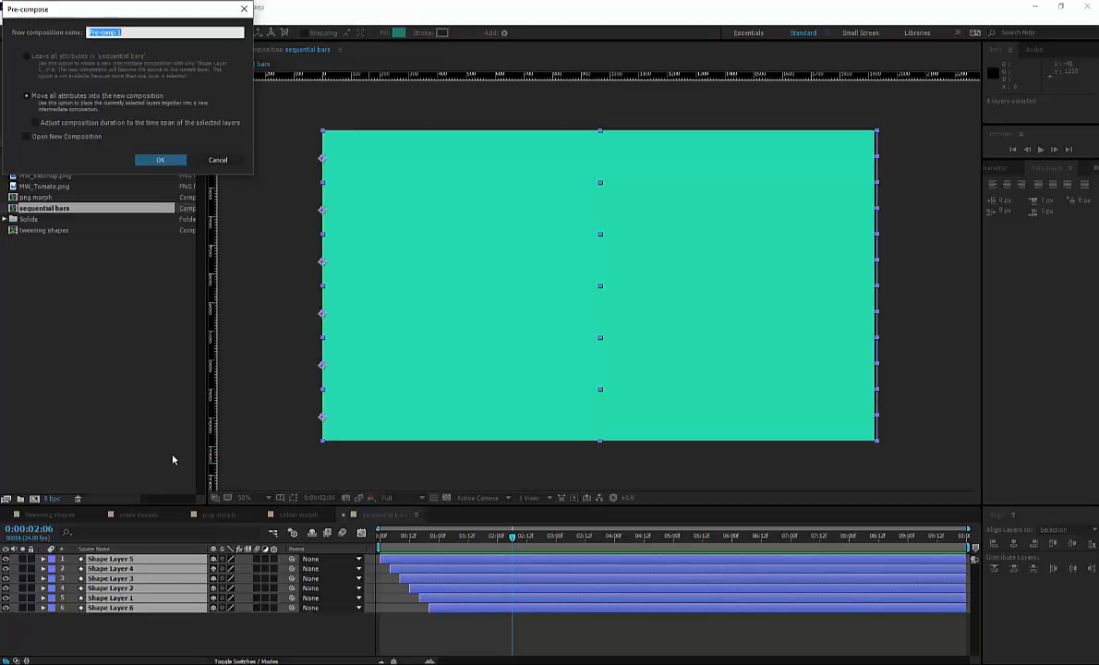
{"action": "type", "text": "sequence green"}
{"action": "key", "text": "Return"}
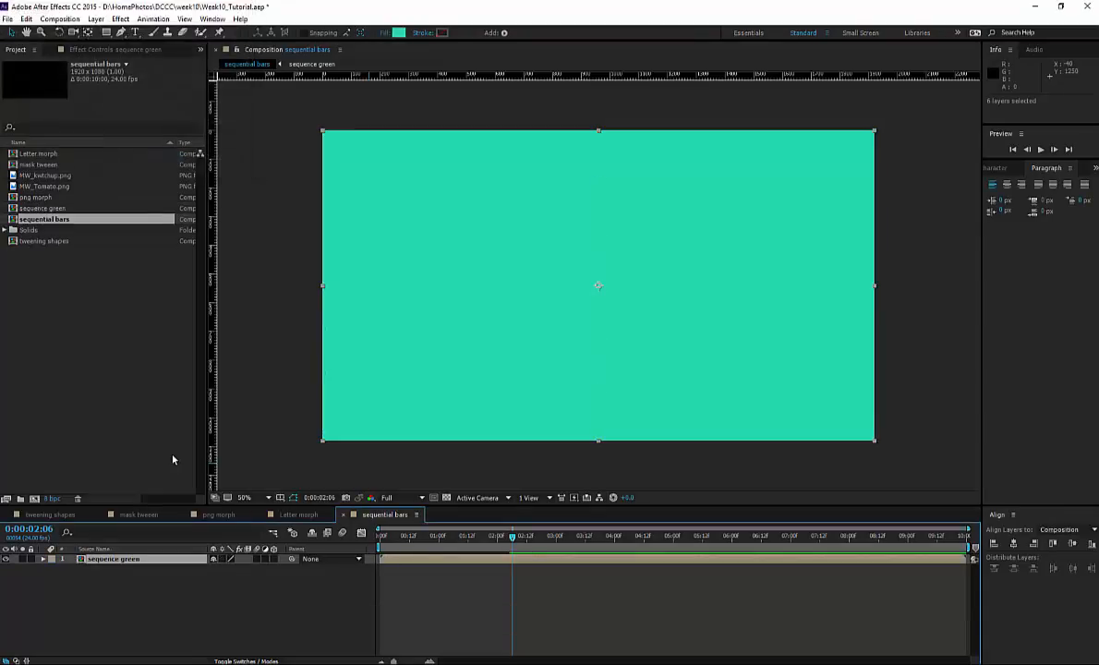
Step: Duplicate the sequence green layer and shift the upper copy in time to start at 0:00:00:04
{"action": "left_click", "coordinate": [134, 563]}
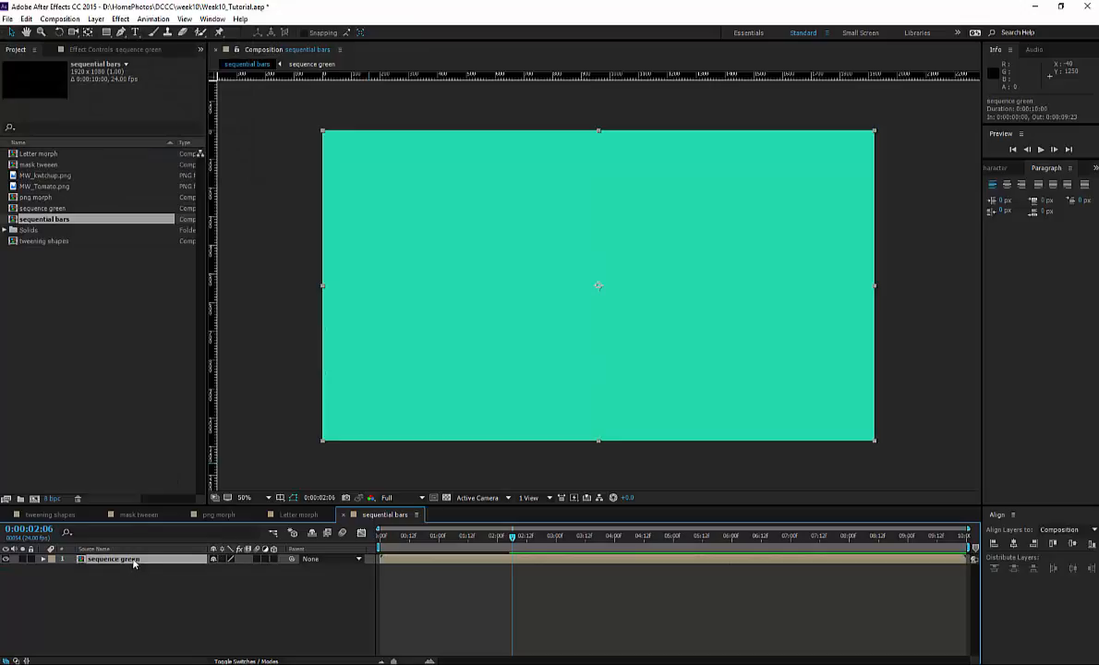
{"action": "key", "text": "ctrl+d"}
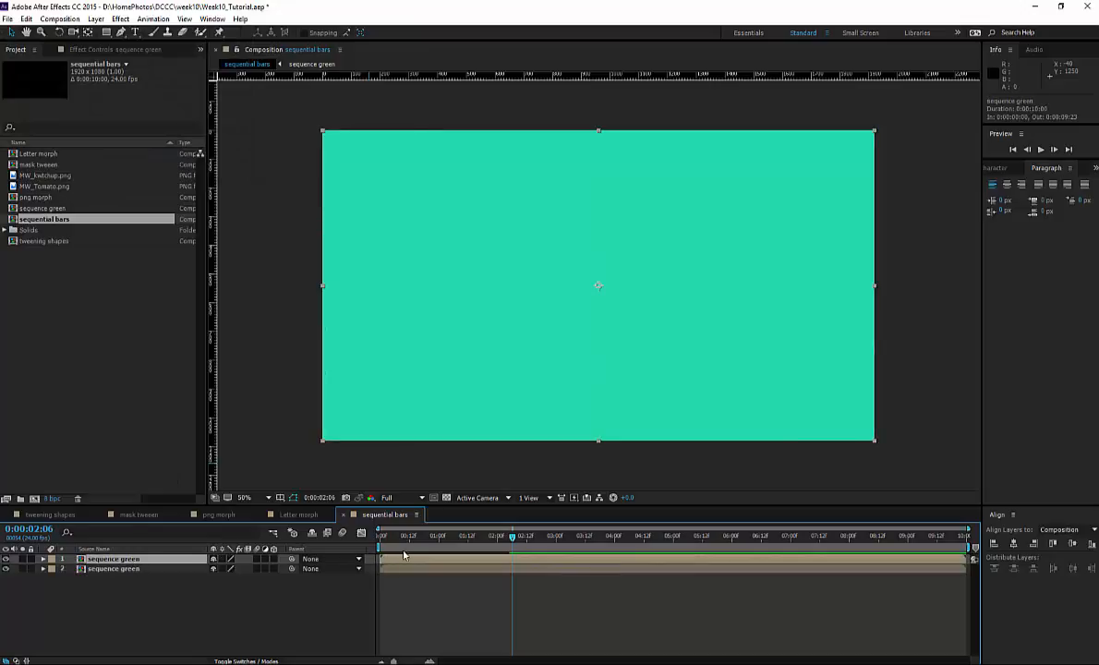
{"action": "key", "text": "Home"}
{"action": "left_click_drag", "start_coordinate": [382, 539], "coordinate": [390, 540]}
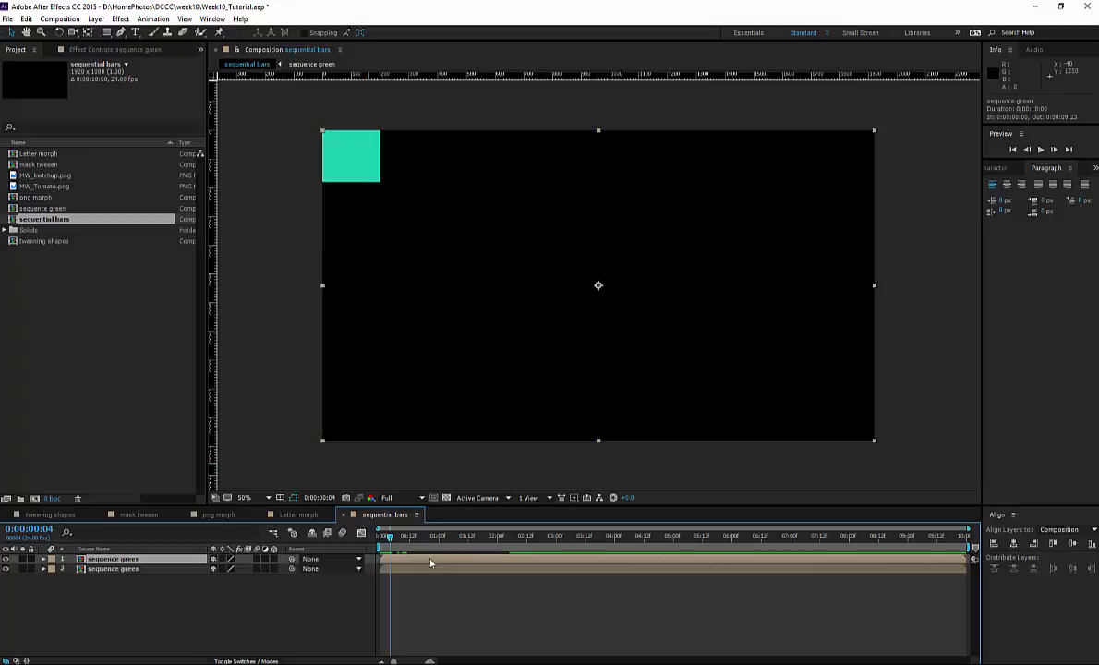
{"action": "left_click_drag", "start_coordinate": [429, 562], "coordinate": [440, 562]}
{"action": "left_click_drag", "start_coordinate": [389, 559], "coordinate": [418, 559]}
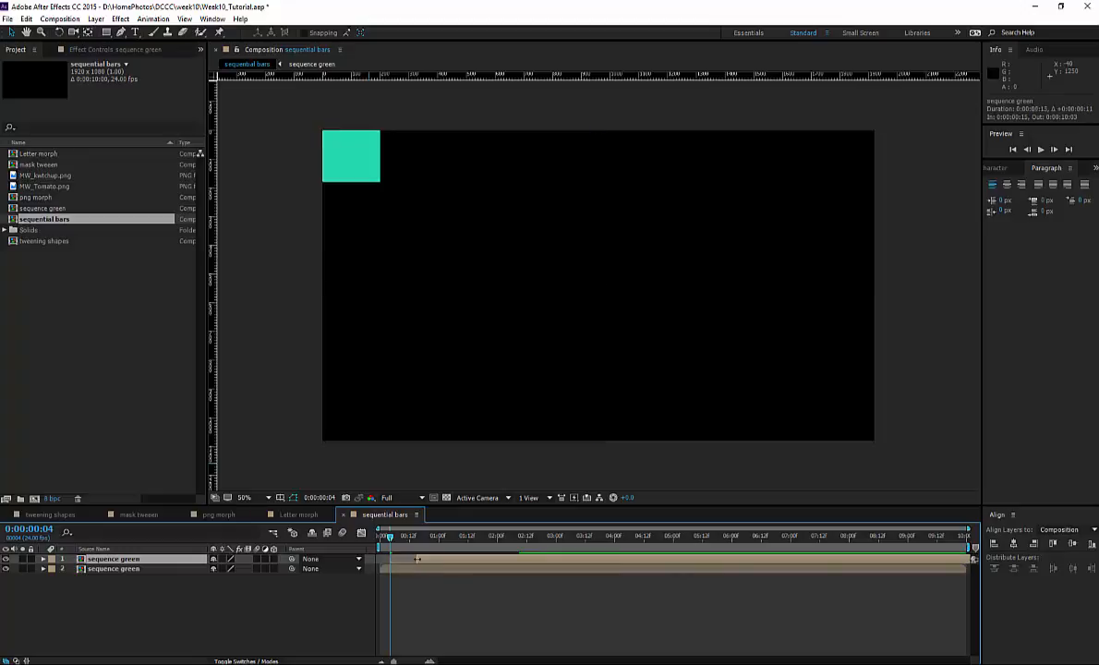
{"action": "key", "text": "ctrl+z"}
{"action": "left_click", "coordinate": [416, 561]}
{"action": "left_click", "coordinate": [377, 538]}
{"action": "key", "text": "space"}
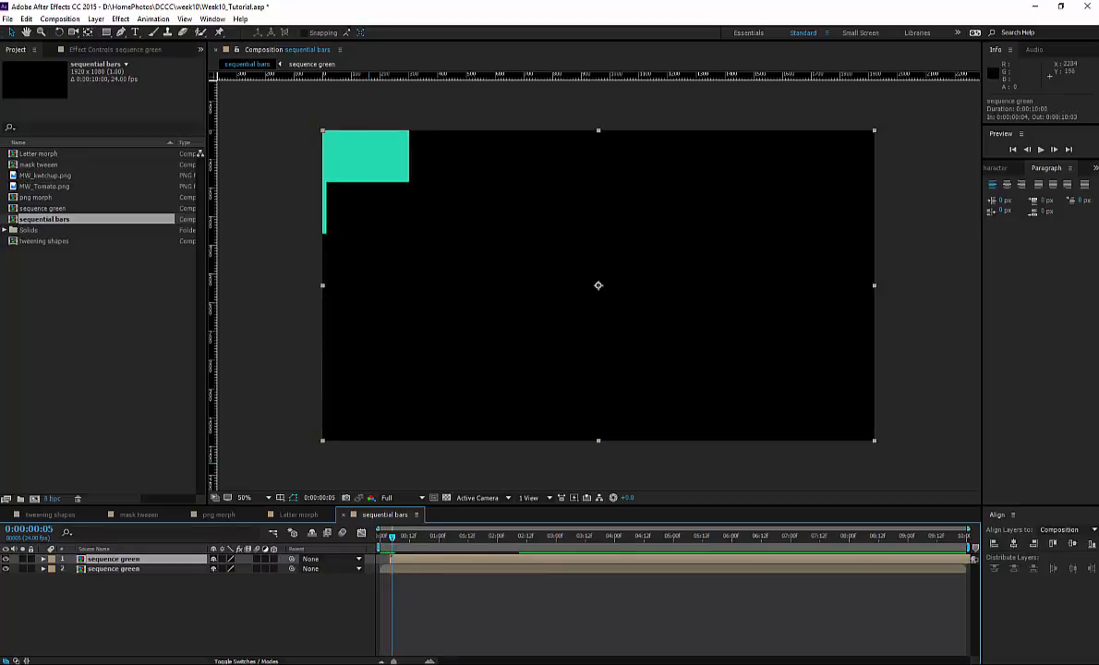
Step: Find the Fill effect by searching the effects and apply it to the upper sequence green layer
{"action": "left_click", "coordinate": [1094, 168]}
{"action": "left_click", "coordinate": [1048, 184]}
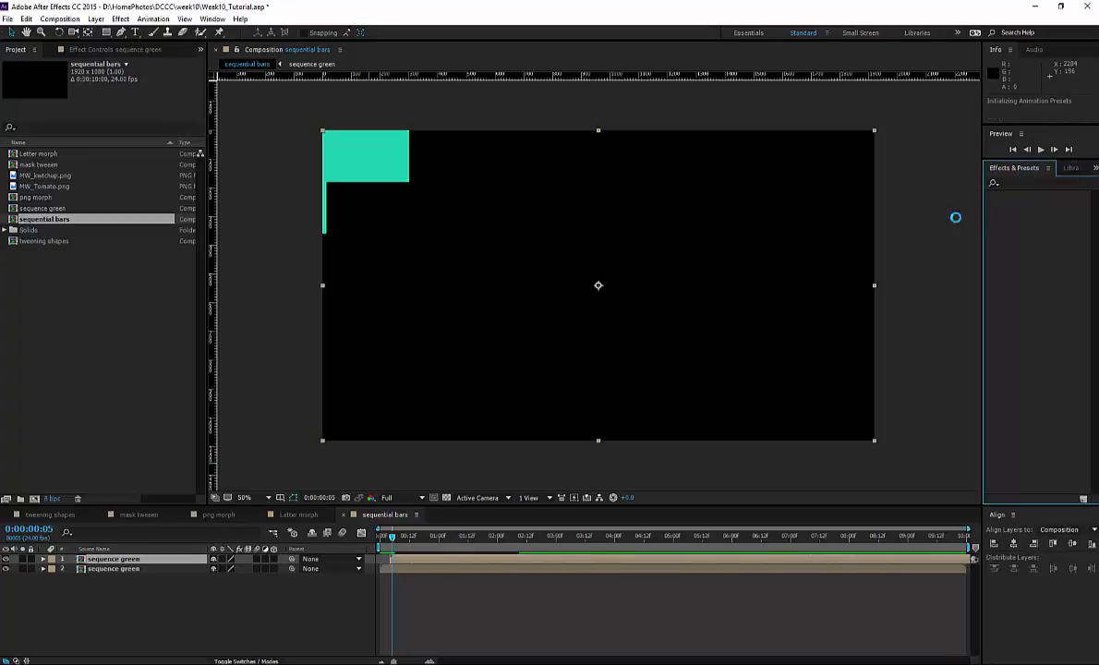
{"action": "left_click", "coordinate": [1019, 183]}
{"action": "type", "text": "fill"}
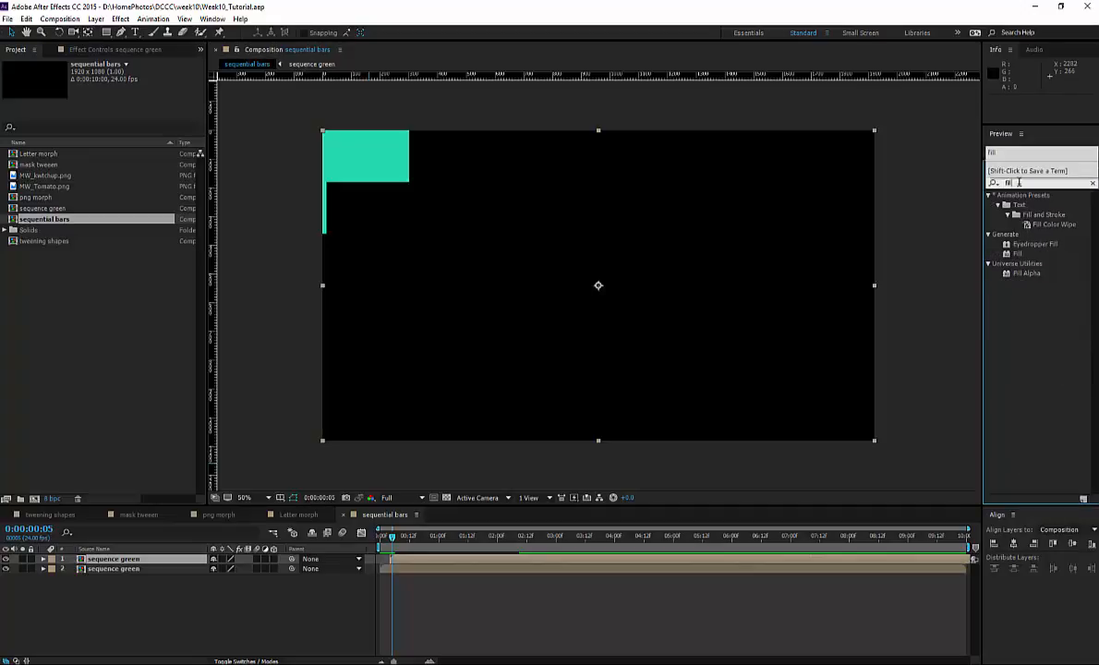
{"action": "double_click", "coordinate": [1011, 254]}
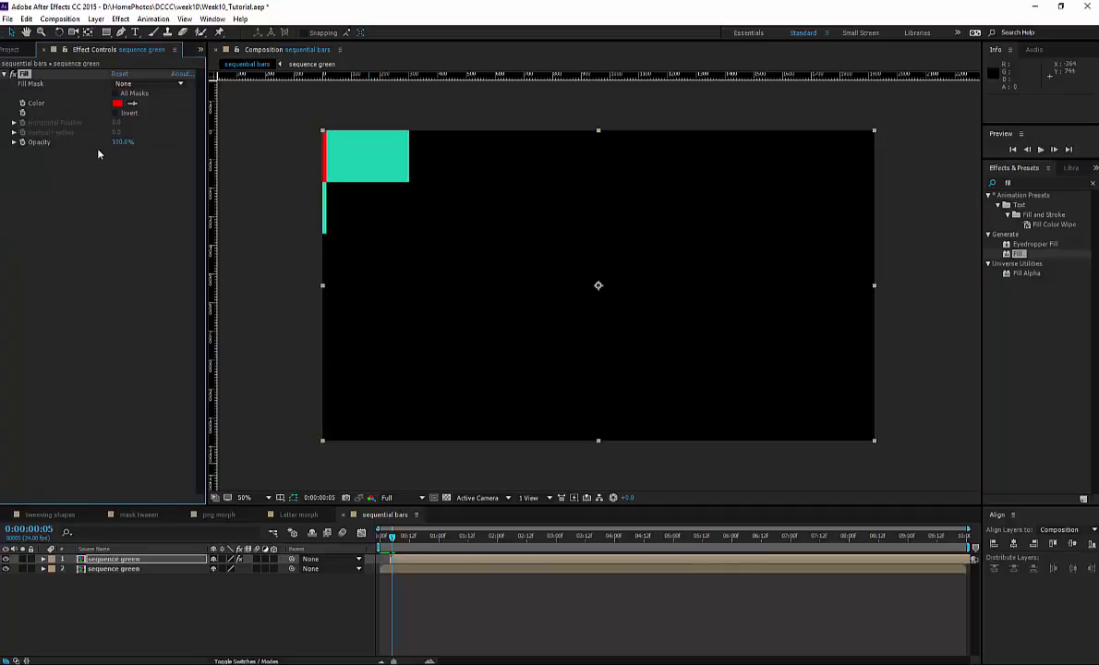
Step: Set the Fill effect's color to blue 008AFF
{"action": "left_click", "coordinate": [117, 103]}
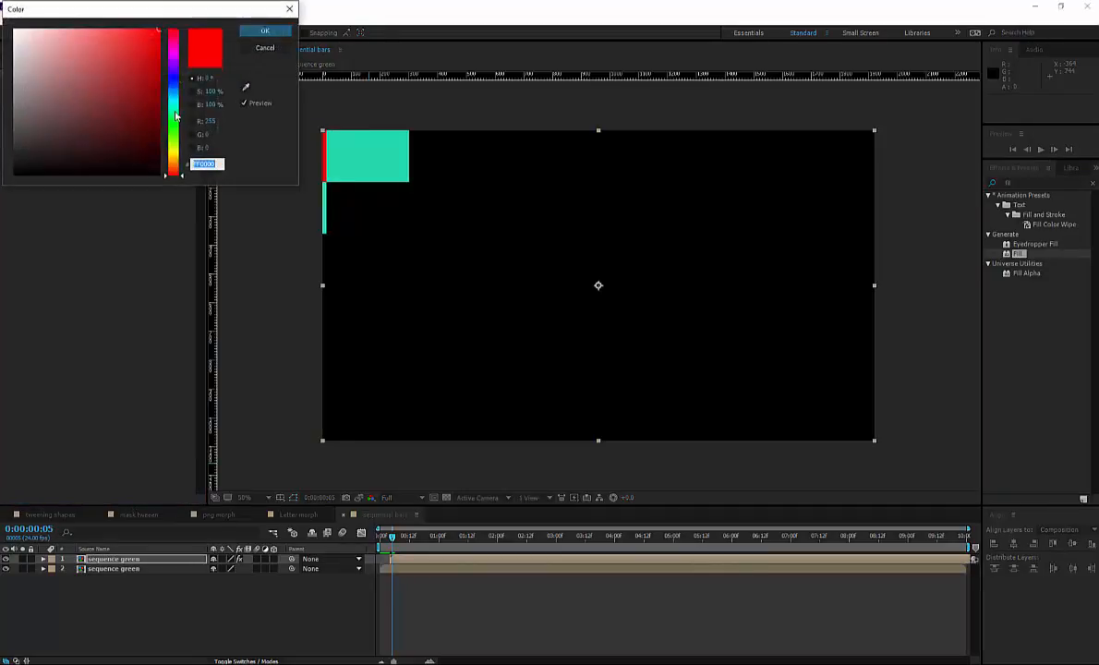
{"action": "left_click_drag", "start_coordinate": [172, 115], "coordinate": [178, 93]}
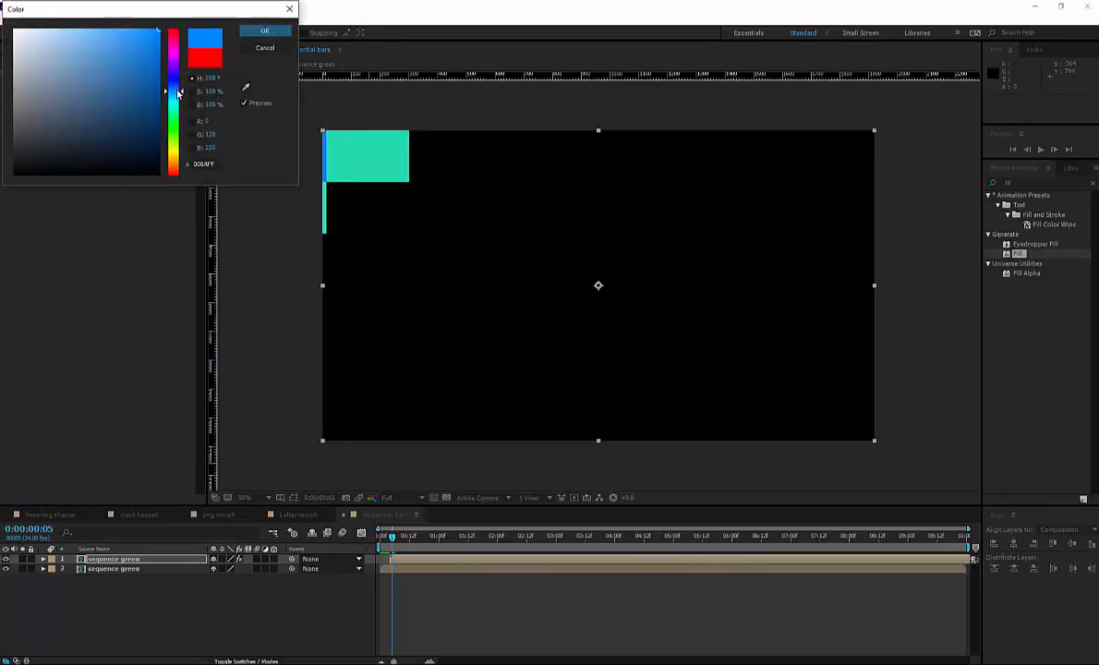
{"action": "left_click", "coordinate": [265, 31]}
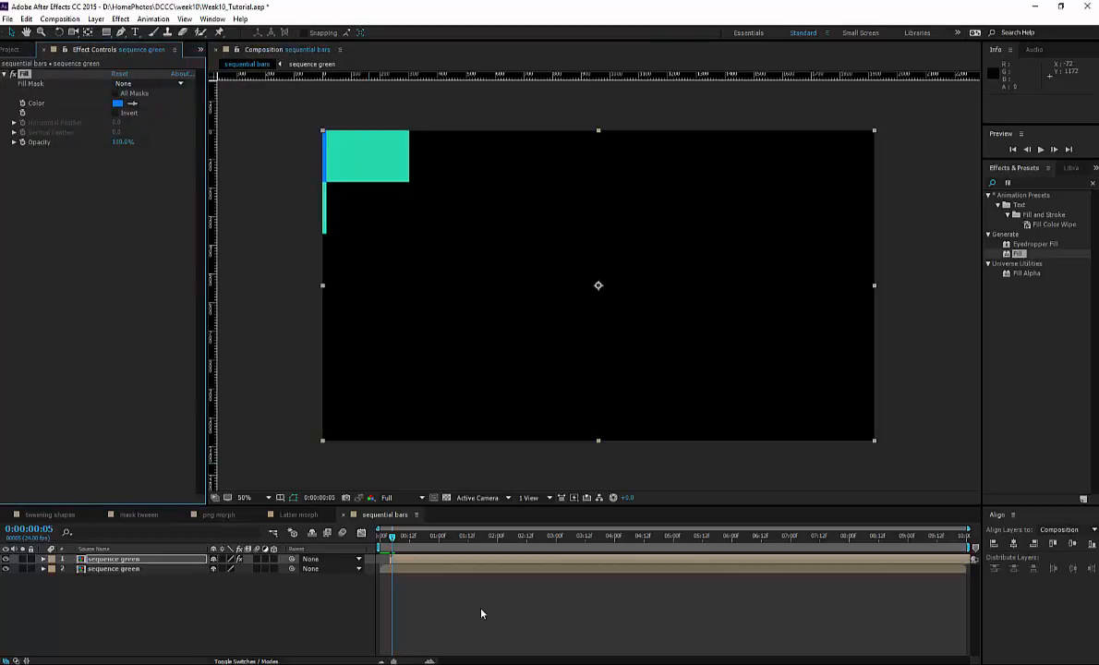
Step: Shift the blue copy's start to 0:00:00:02 and duplicate that layer
{"action": "left_click", "coordinate": [381, 536]}
{"action": "left_click_drag", "start_coordinate": [380, 538], "coordinate": [440, 538]}
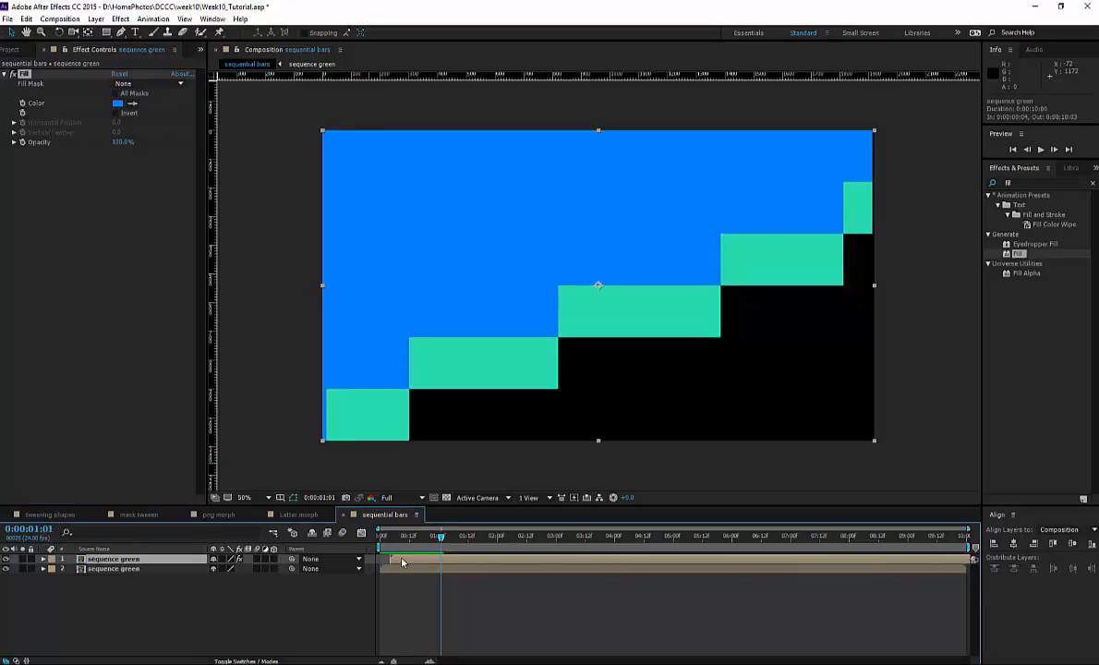
{"action": "left_click_drag", "start_coordinate": [402, 561], "coordinate": [380, 540]}
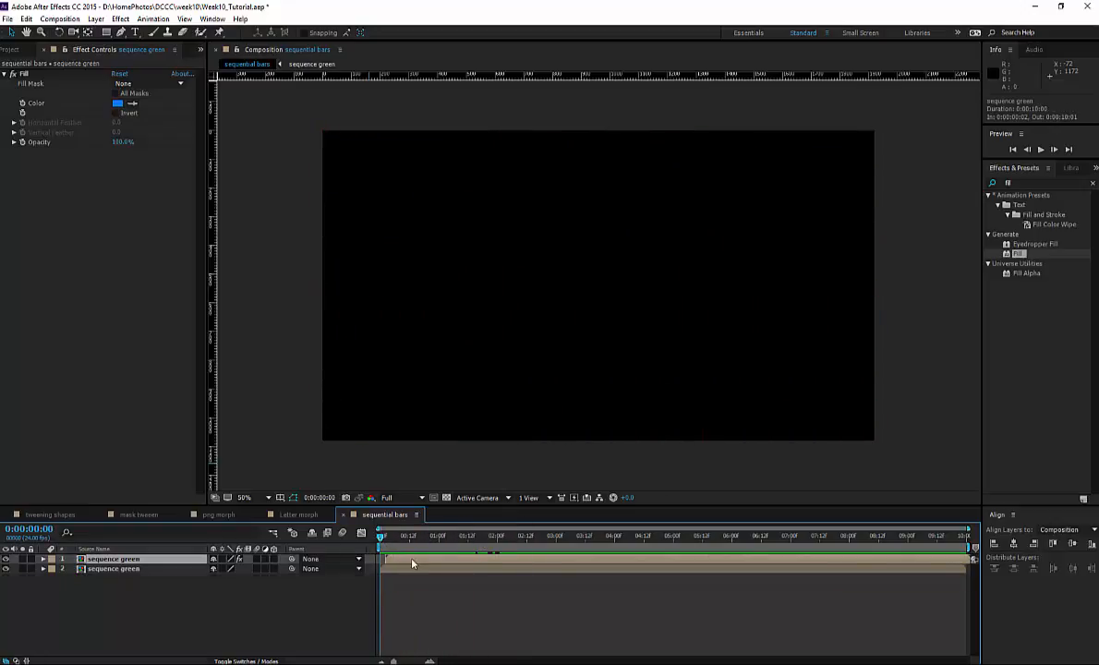
{"action": "key", "text": "ctrl+d"}
{"action": "key", "text": "space"}
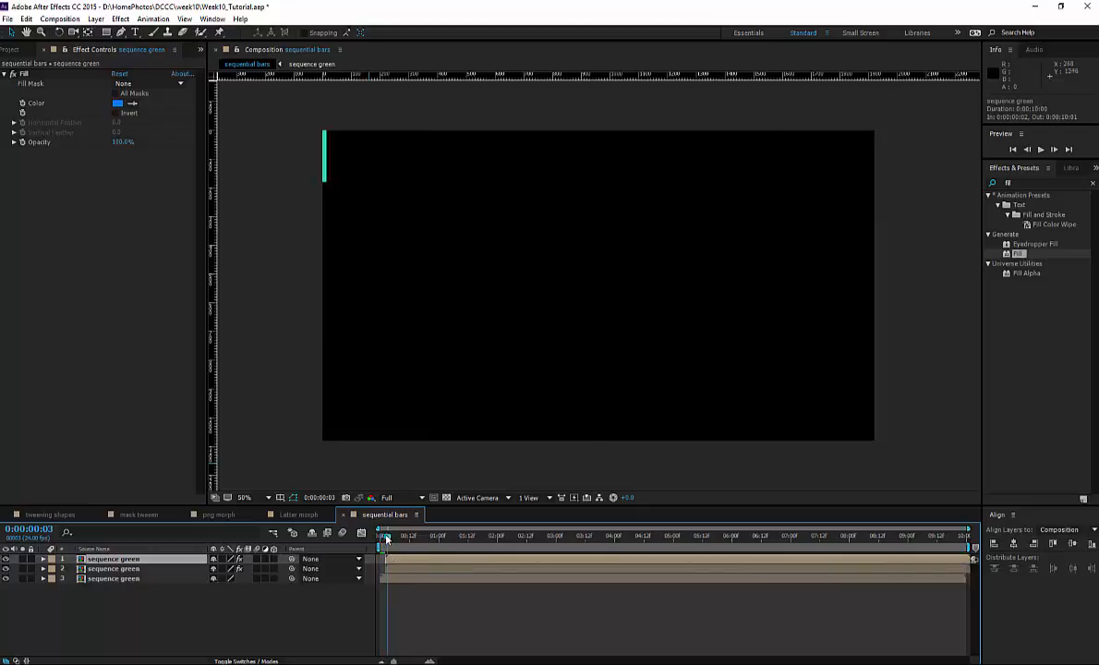
Step: Add a text layer over the bars reading "MOtion Graphics Art 228", broken onto three lines
{"action": "left_click", "coordinate": [135, 31]}
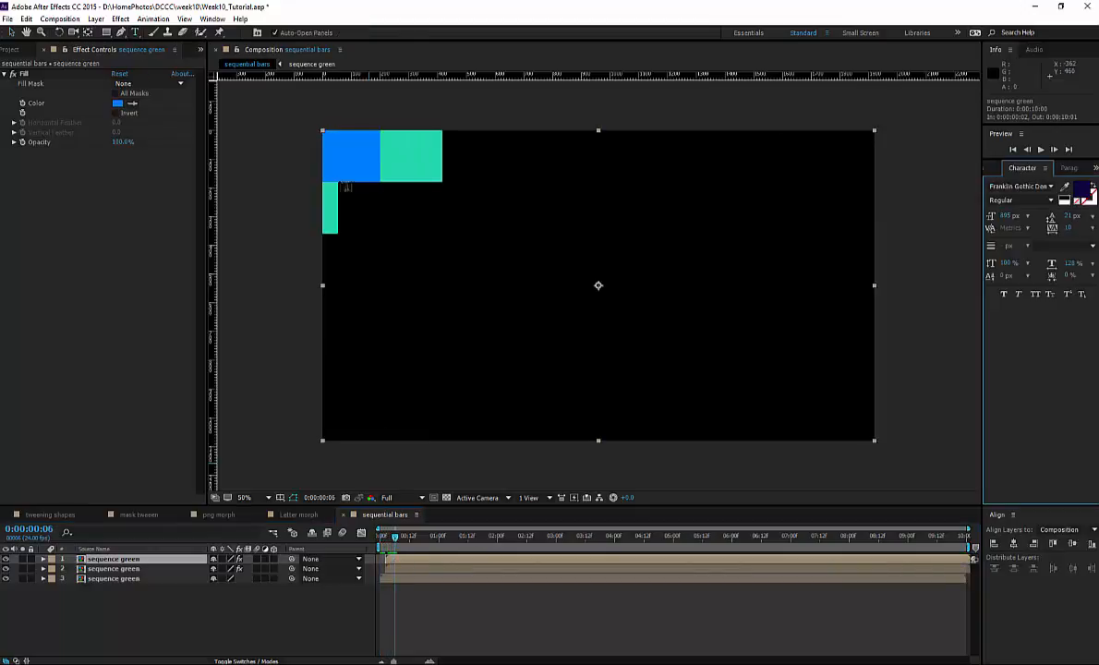
{"action": "left_click", "coordinate": [386, 202]}
{"action": "type", "text": "tion"}
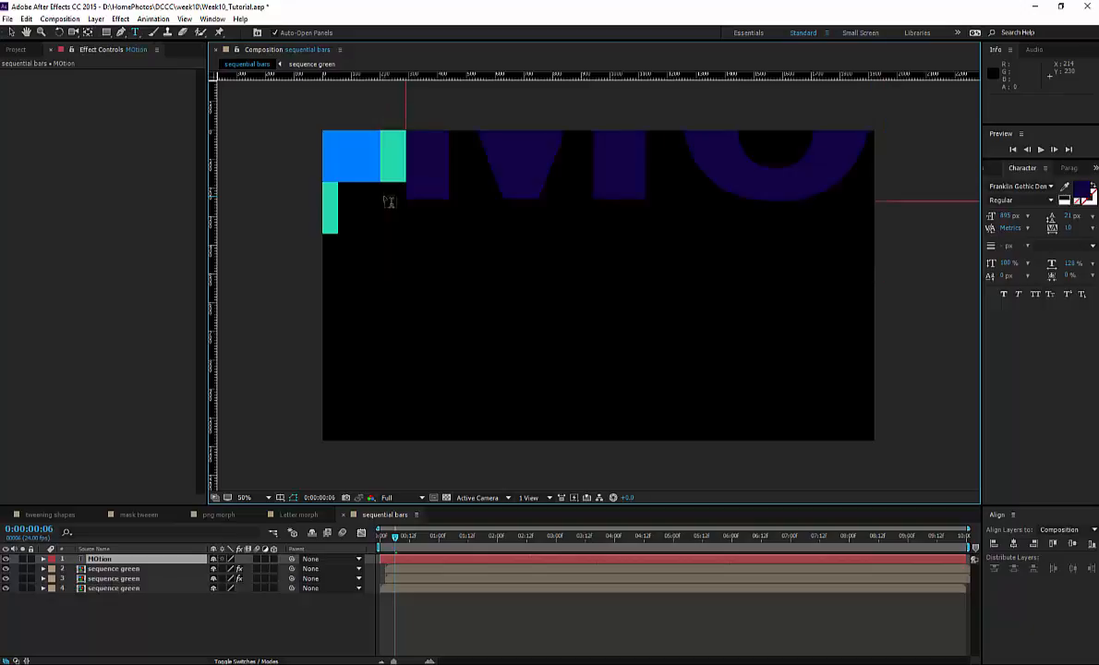
{"action": "type", "text": " Grap"}
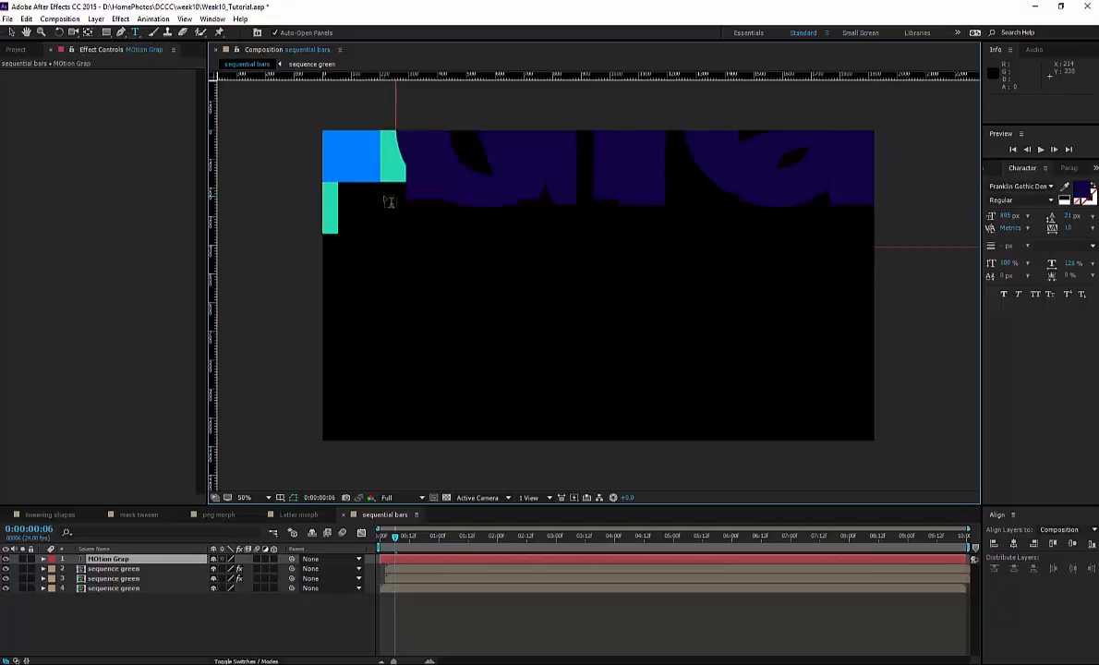
{"action": "type", "text": "hics Art 228"}
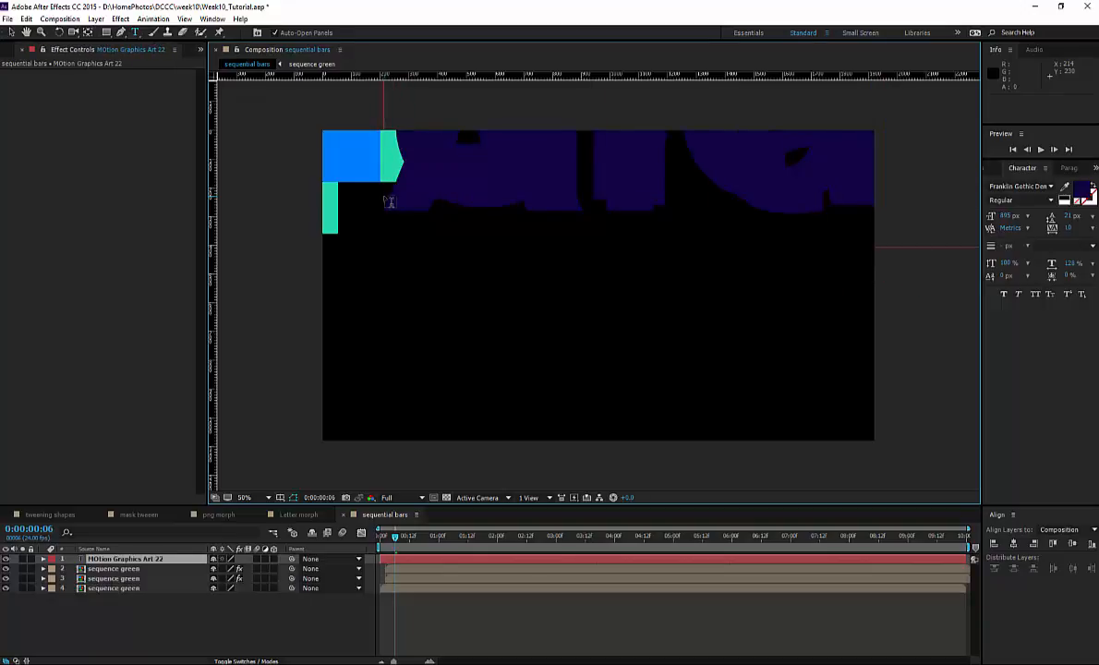
Step: Set the whole text's font size to 368 px and its leading to 195 px
{"action": "key", "text": "ctrl+a"}
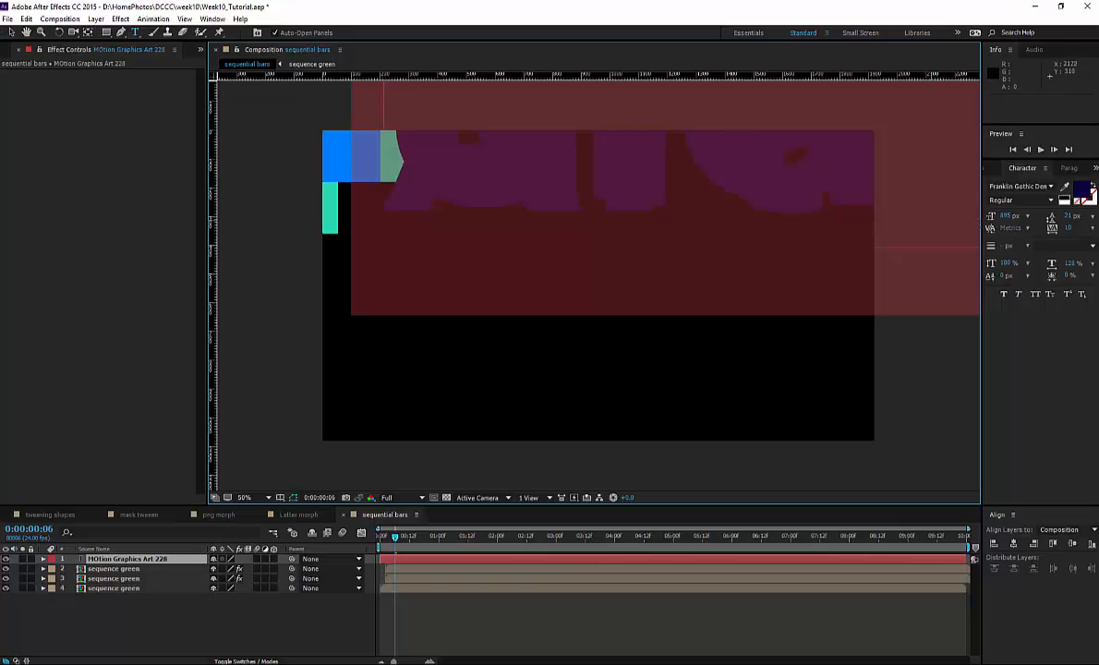
{"action": "left_click_drag", "start_coordinate": [1068, 215], "coordinate": [1091, 215]}
{"action": "left_click_drag", "start_coordinate": [1004, 216], "coordinate": [739, 255]}
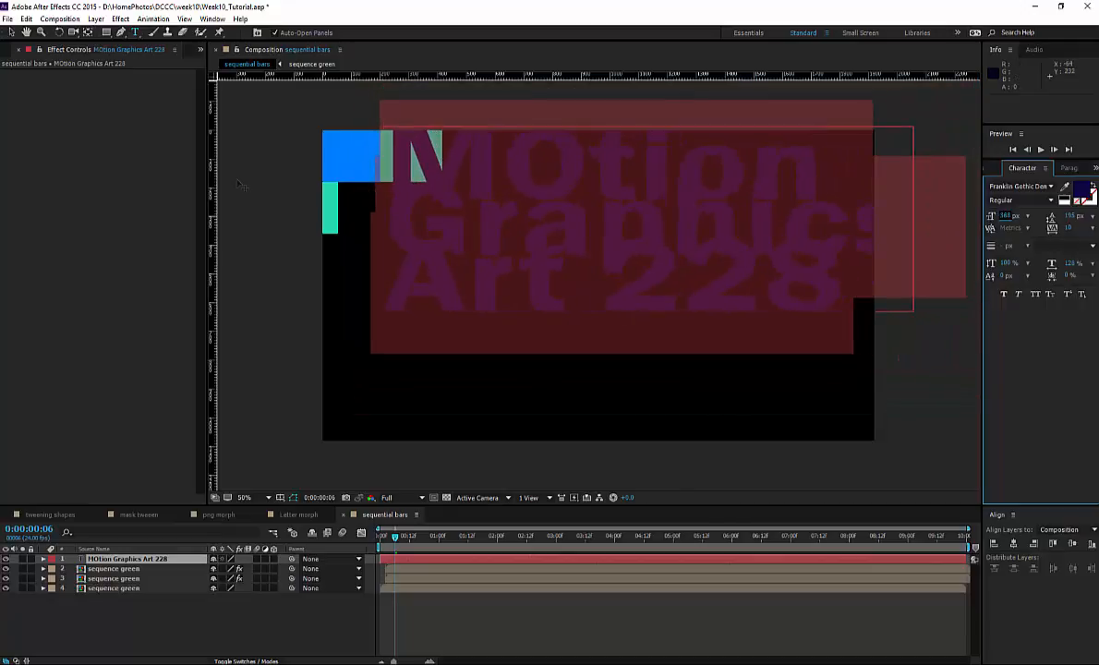
{"action": "left_click", "coordinate": [10, 31]}
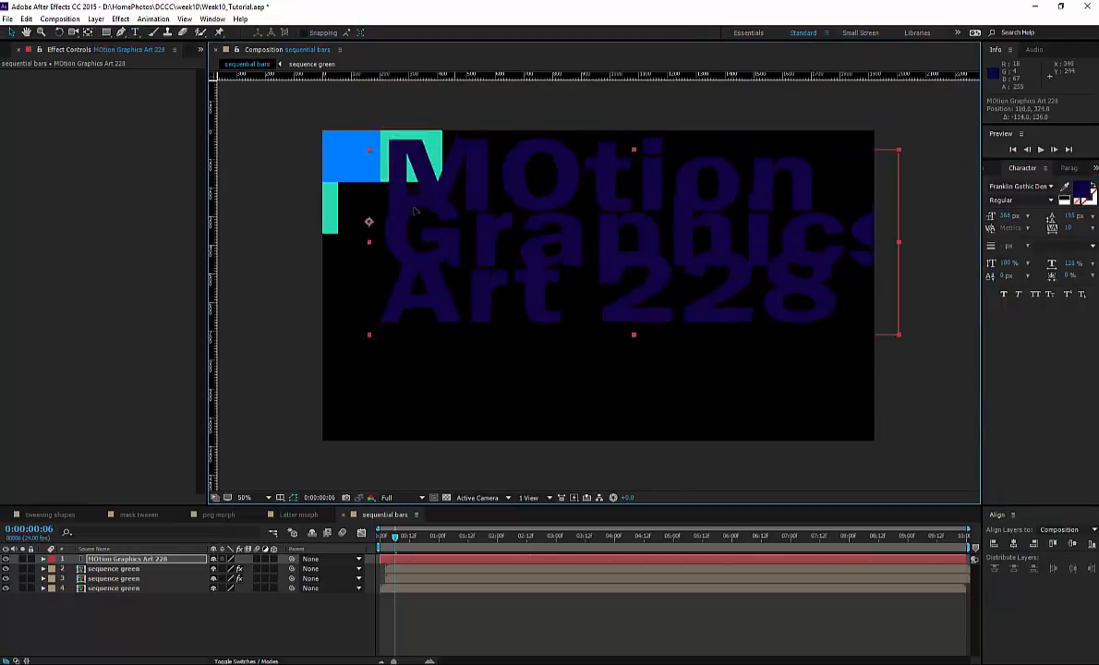
Step: Set the title's leading to 261 px and move the text to position 34, 390 in the frame
{"action": "left_click_drag", "start_coordinate": [455, 170], "coordinate": [404, 224]}
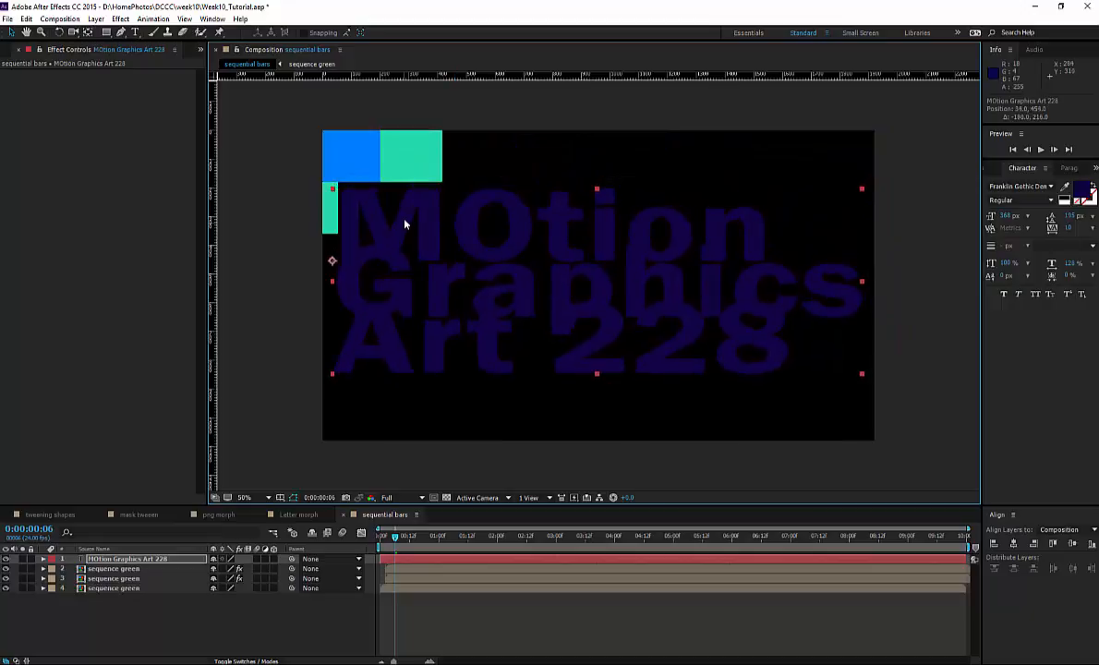
{"action": "left_click", "coordinate": [1072, 216]}
{"action": "mouse_move", "coordinate": [1072, 216]}
{"action": "left_mouse_down"}
{"action": "mouse_move", "coordinate": [1094, 218]}
{"action": "mouse_move", "coordinate": [1072, 216]}
{"action": "left_mouse_up"}
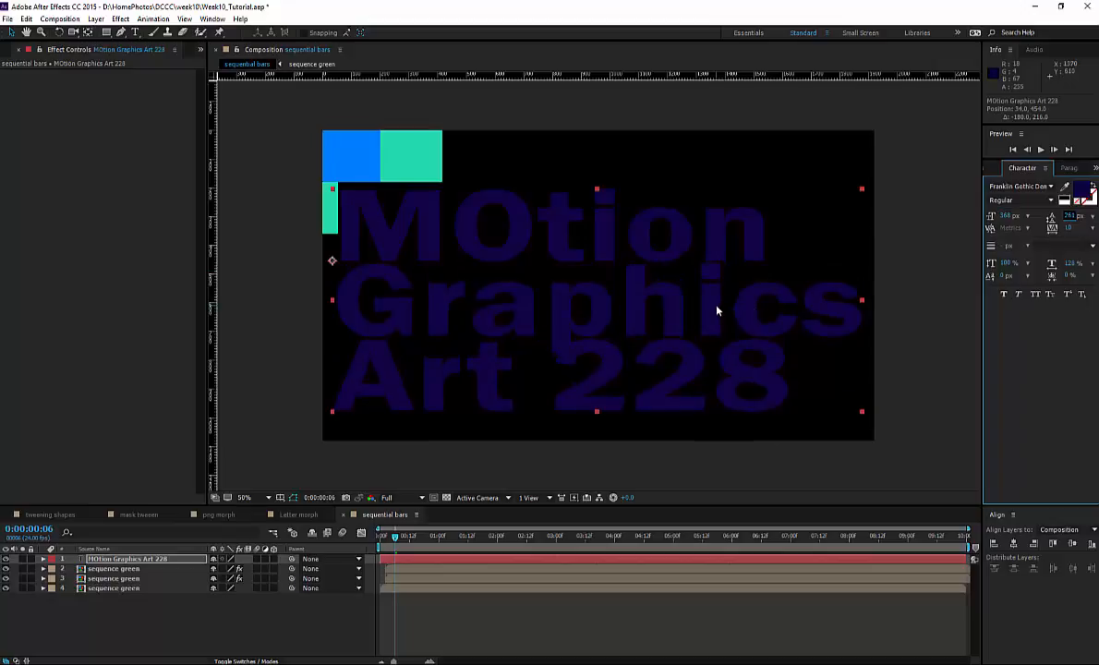
{"action": "left_click_drag", "start_coordinate": [716, 311], "coordinate": [713, 289]}
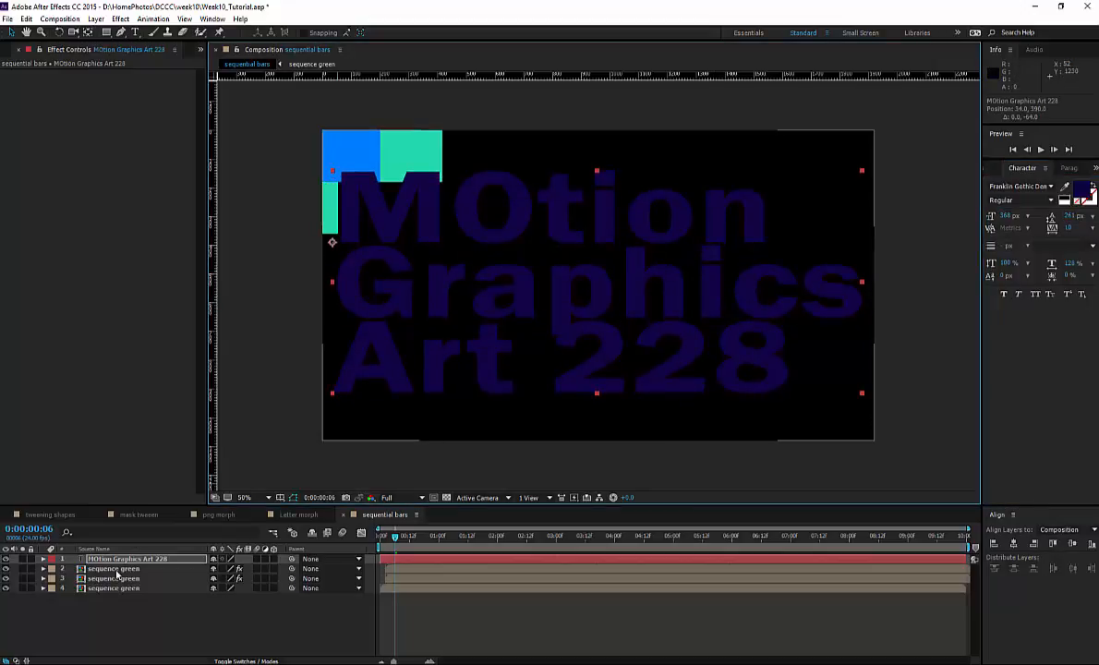
Step: Place the text layer directly below the topmost blue bars copy and change the capital O in the title to lowercase, reading "Motion"
{"action": "left_click_drag", "start_coordinate": [117, 573], "coordinate": [115, 579]}
{"action": "key", "text": "ctrl+t"}
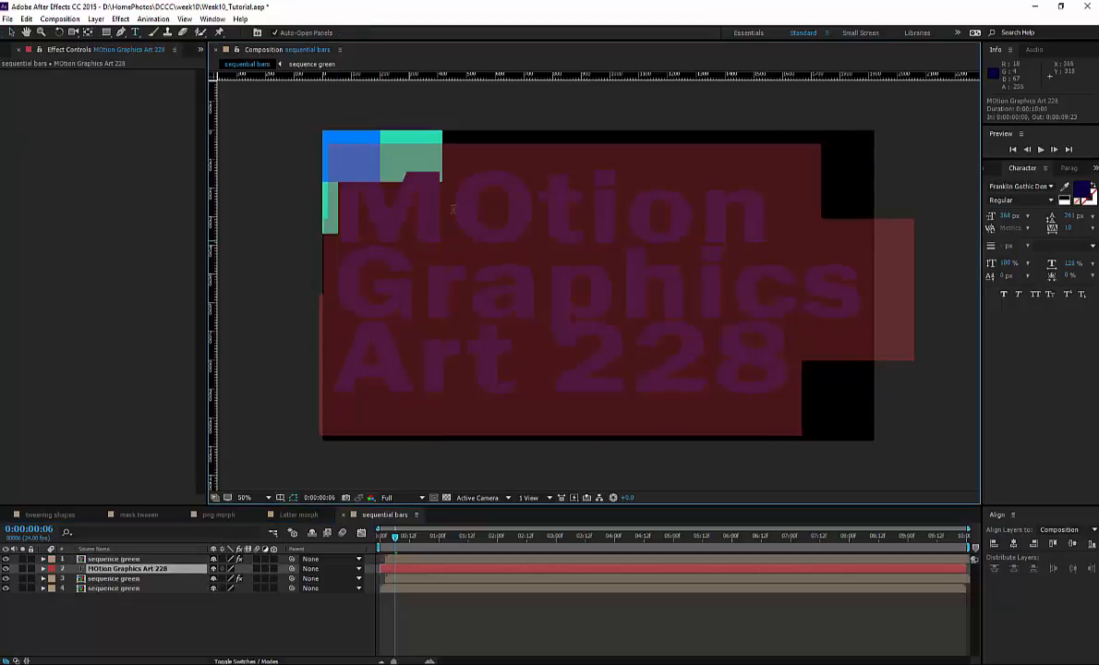
{"action": "left_click_drag", "start_coordinate": [464, 205], "coordinate": [507, 211]}
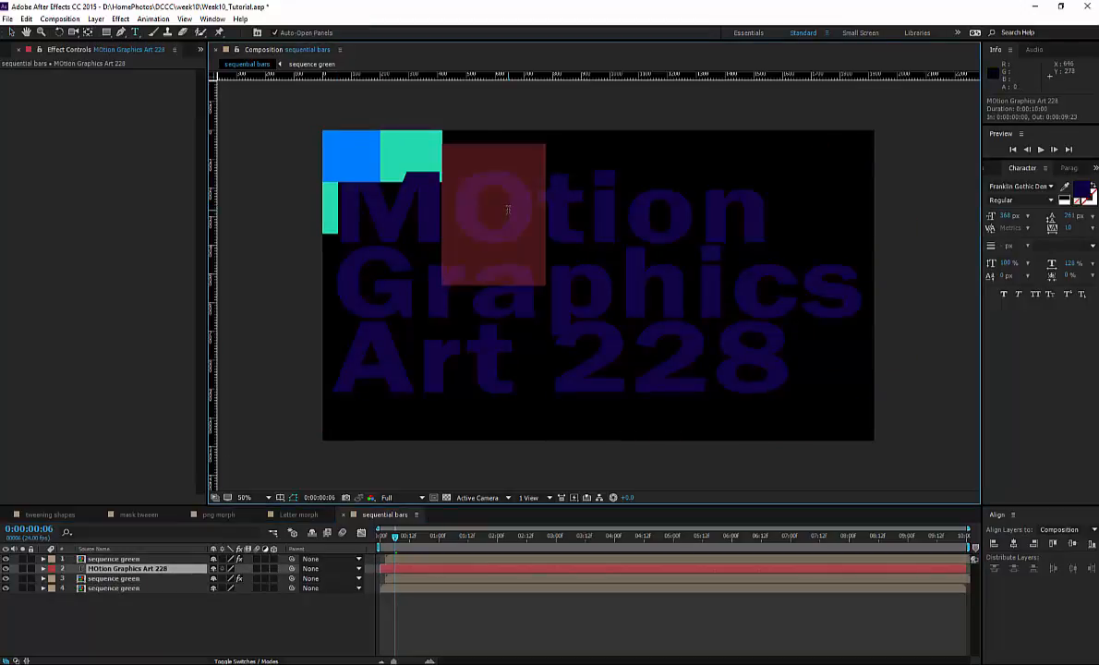
{"action": "type", "text": "o"}
{"action": "left_click", "coordinate": [397, 568]}
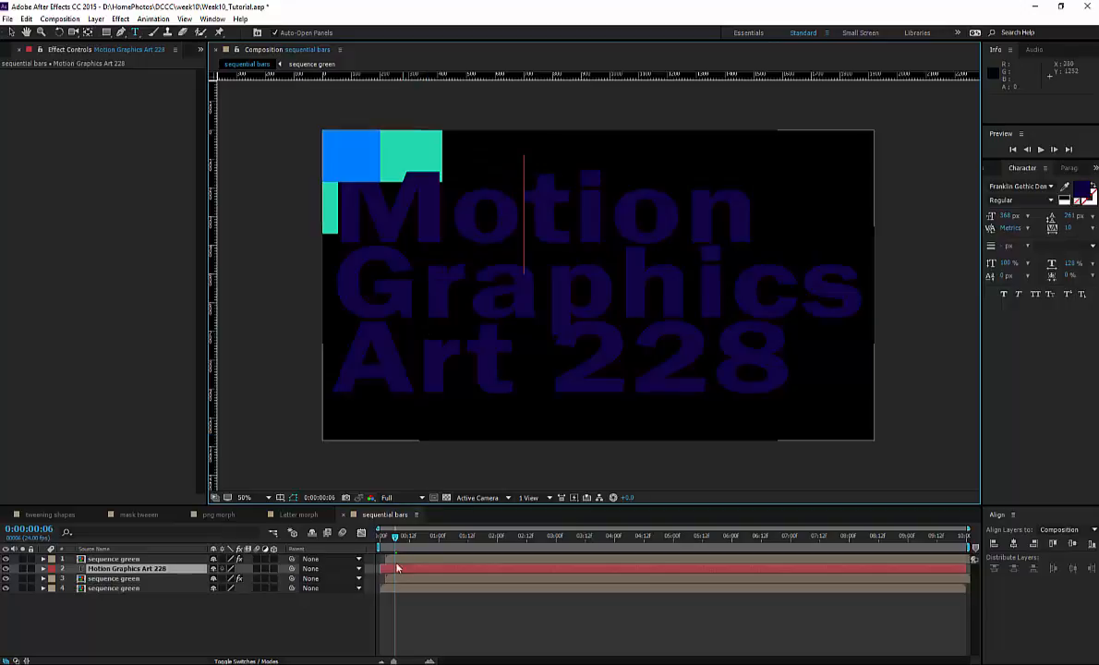
Step: Give the text layer an Alpha track matte from the bars copy above it and scrub to 0:00:01:01 to check the reveal
{"action": "left_click", "coordinate": [115, 558]}
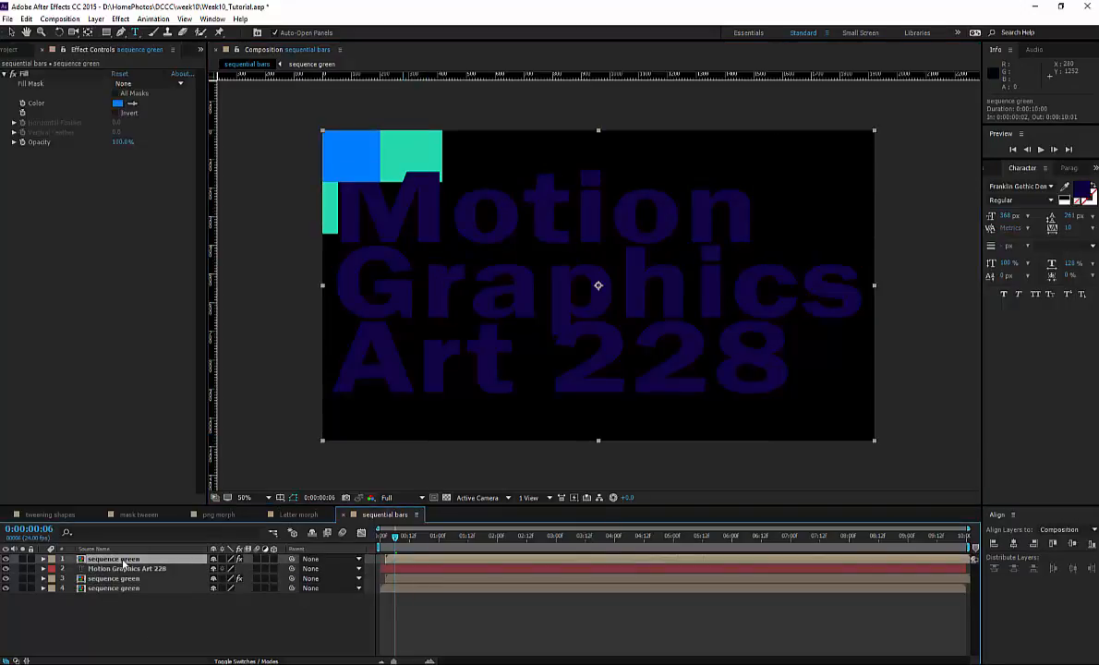
{"action": "left_click_drag", "start_coordinate": [395, 537], "coordinate": [398, 559]}
{"action": "left_click", "coordinate": [301, 568]}
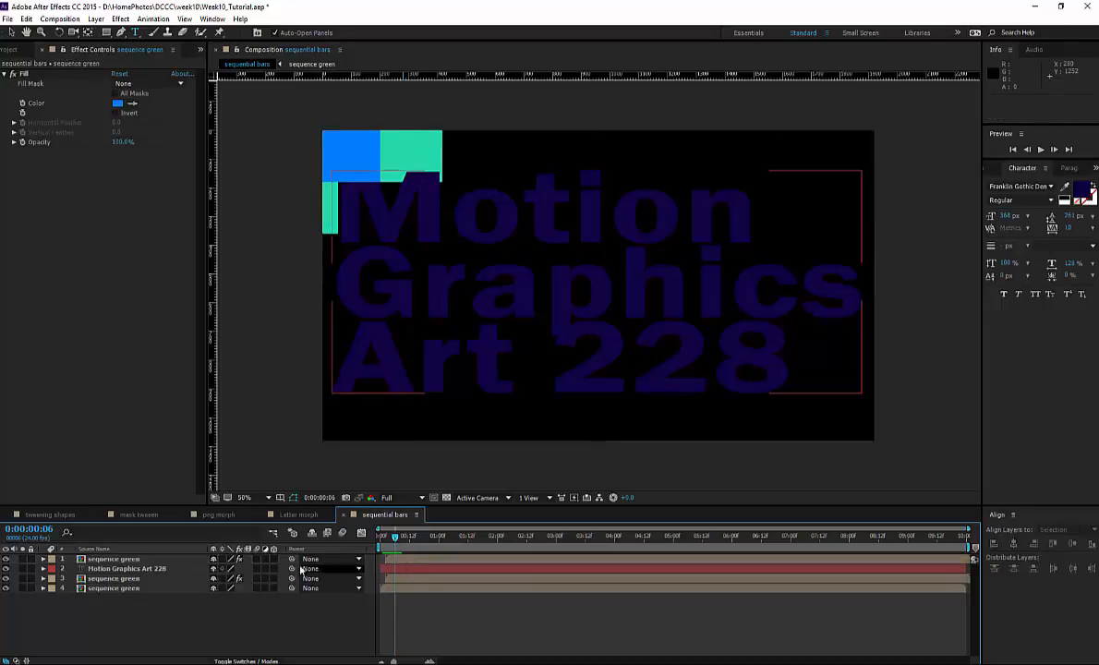
{"action": "left_click", "coordinate": [129, 570]}
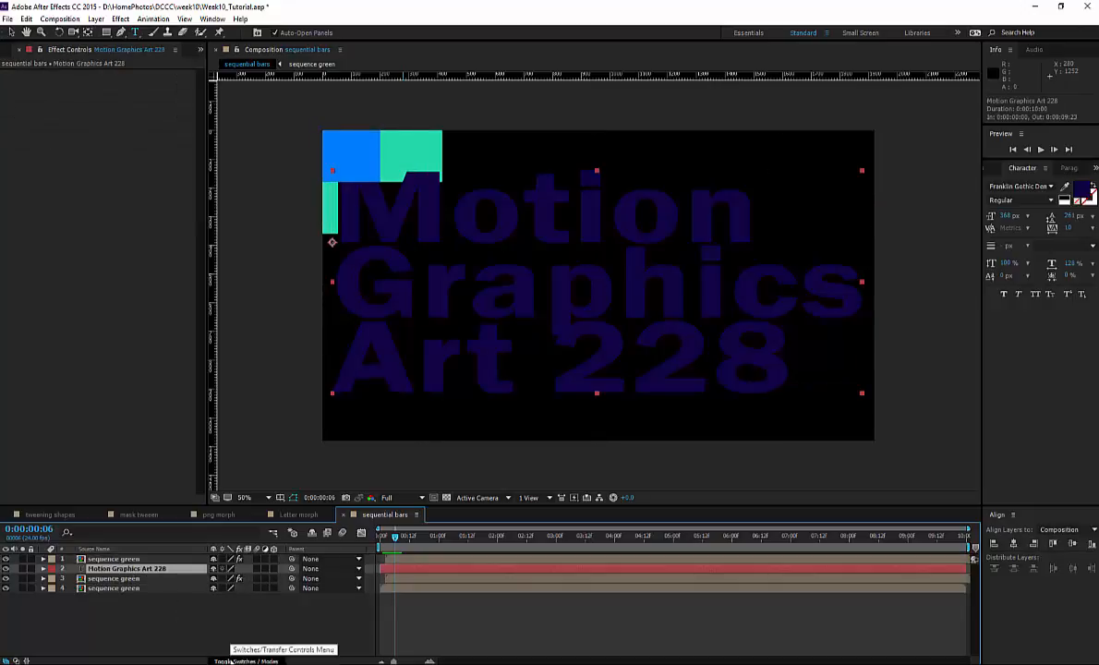
{"action": "left_click", "coordinate": [236, 661]}
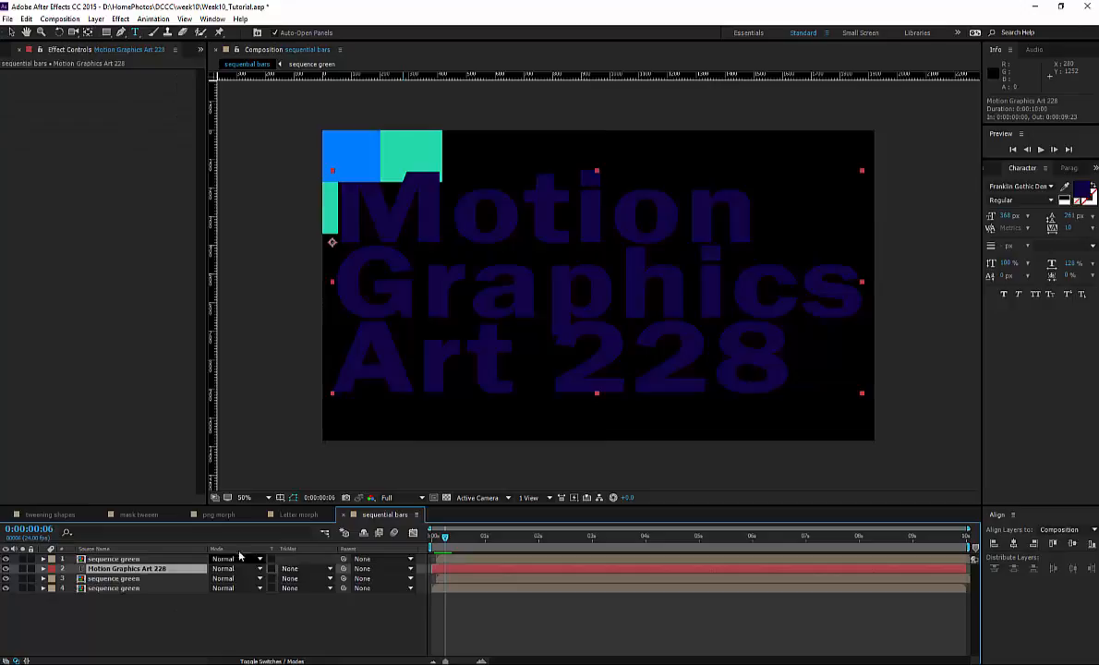
{"action": "left_click", "coordinate": [301, 568]}
{"action": "left_click", "coordinate": [343, 598]}
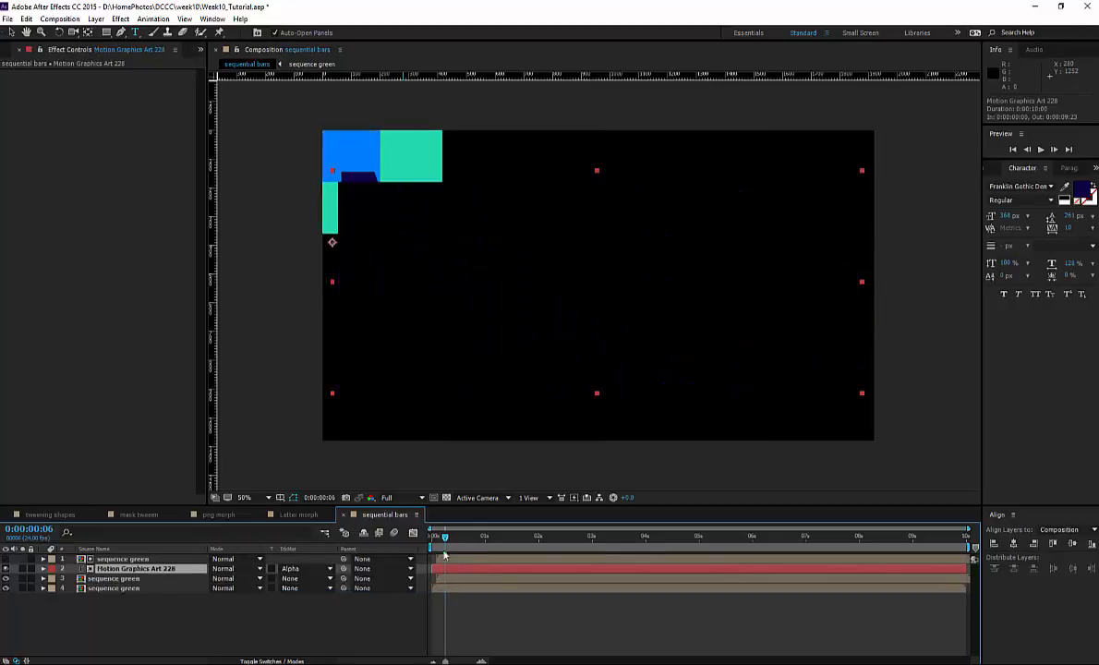
{"action": "left_click_drag", "start_coordinate": [446, 538], "coordinate": [488, 546]}
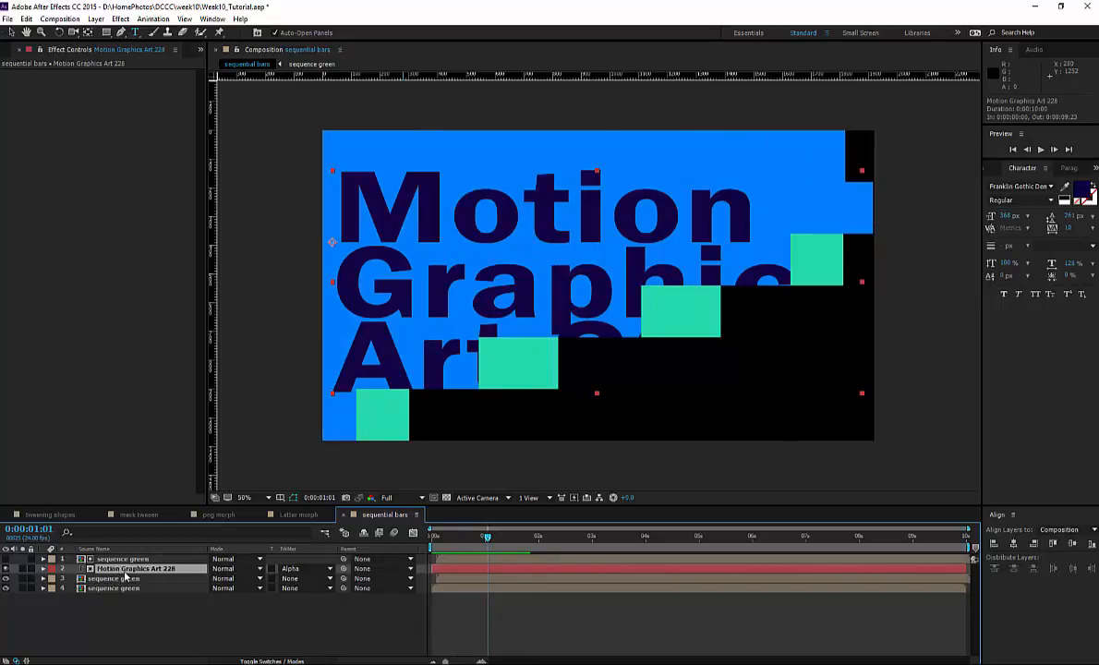
Step: Duplicate the title layer at the top of the layer stack and set the duplicate's text color to golden yellow
{"action": "key", "text": "ctrl+d"}
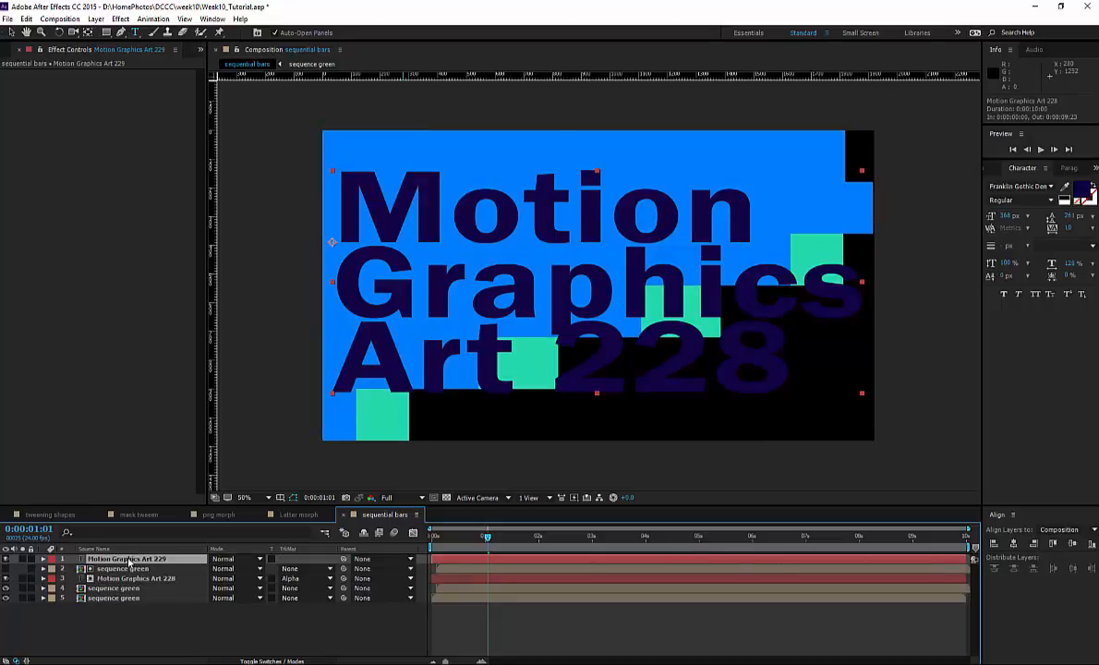
{"action": "double_click", "coordinate": [128, 559]}
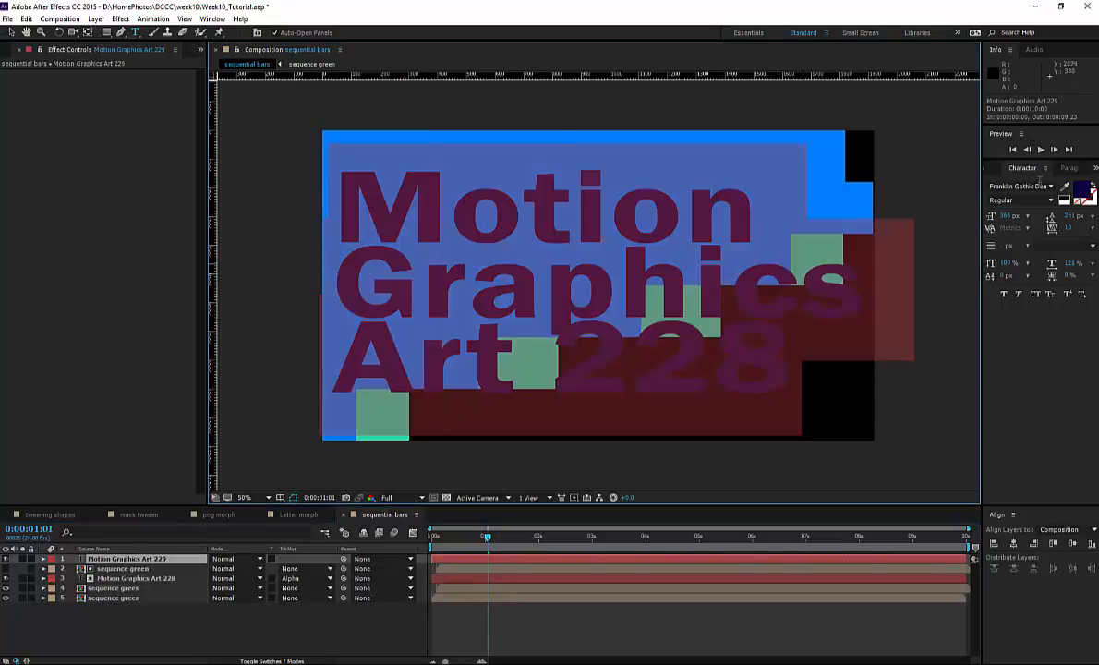
{"action": "left_click", "coordinate": [1082, 191]}
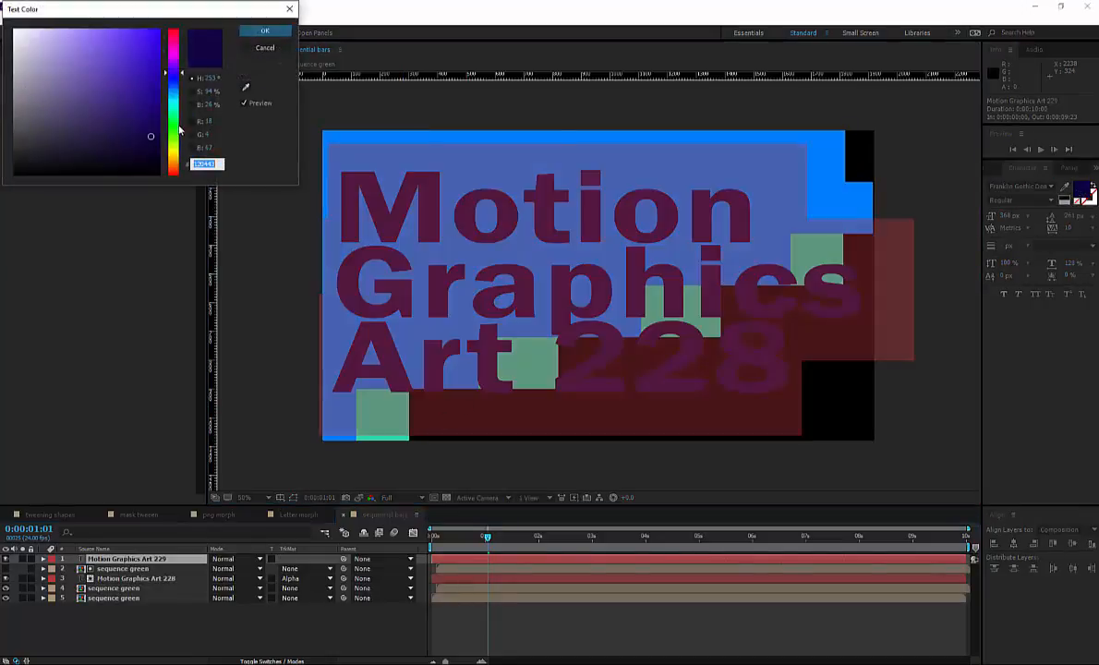
{"action": "left_click", "coordinate": [172, 157]}
{"action": "mouse_move", "coordinate": [172, 159]}
{"action": "left_mouse_down"}
{"action": "mouse_move", "coordinate": [135, 79]}
{"action": "mouse_move", "coordinate": [144, 28]}
{"action": "left_mouse_up"}
{"action": "left_click", "coordinate": [264, 33]}
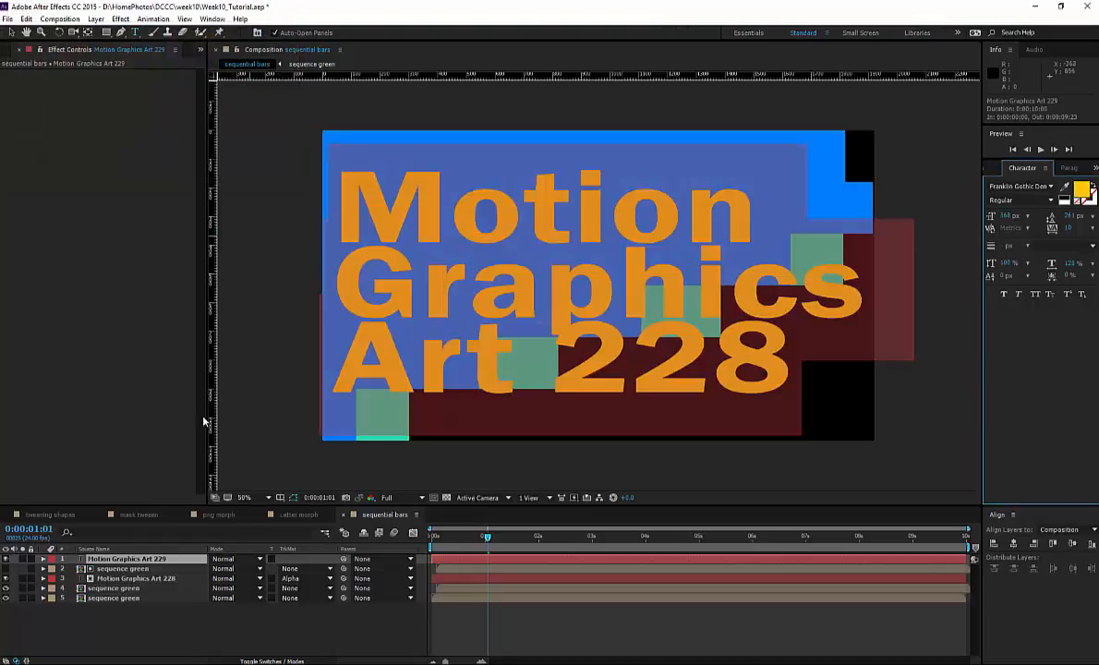
Step: Duplicate the matte bars layer, place the copy above the yellow title as its matte, and shift its start to 0:00:00:05
{"action": "left_click", "coordinate": [130, 569]}
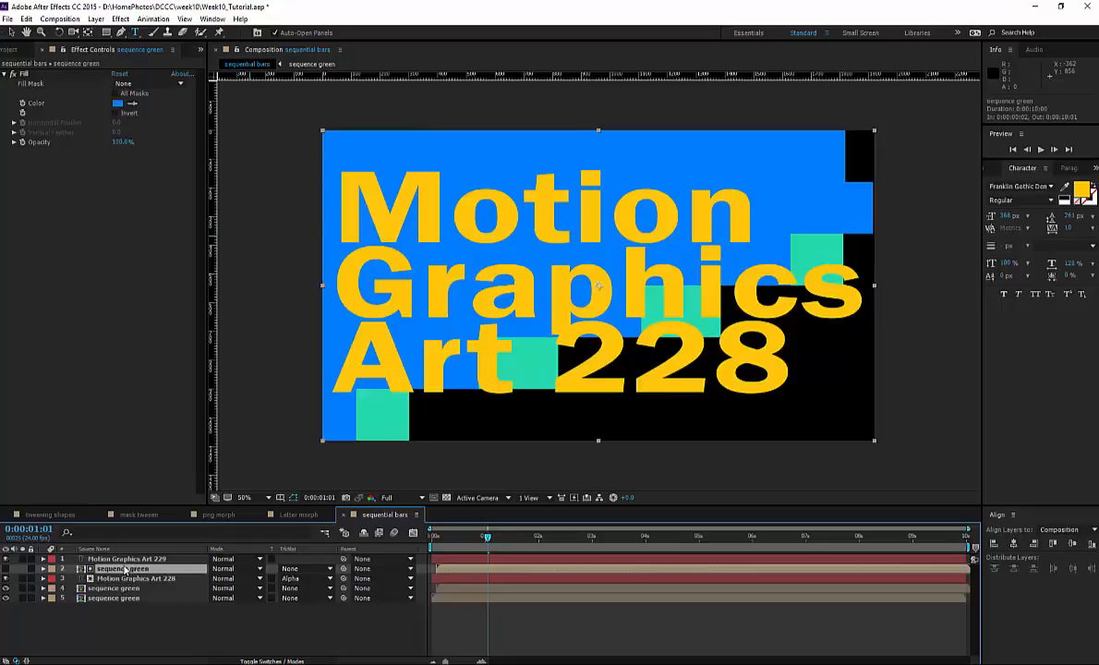
{"action": "key", "text": "ctrl+d"}
{"action": "left_click_drag", "start_coordinate": [125, 570], "coordinate": [122, 561]}
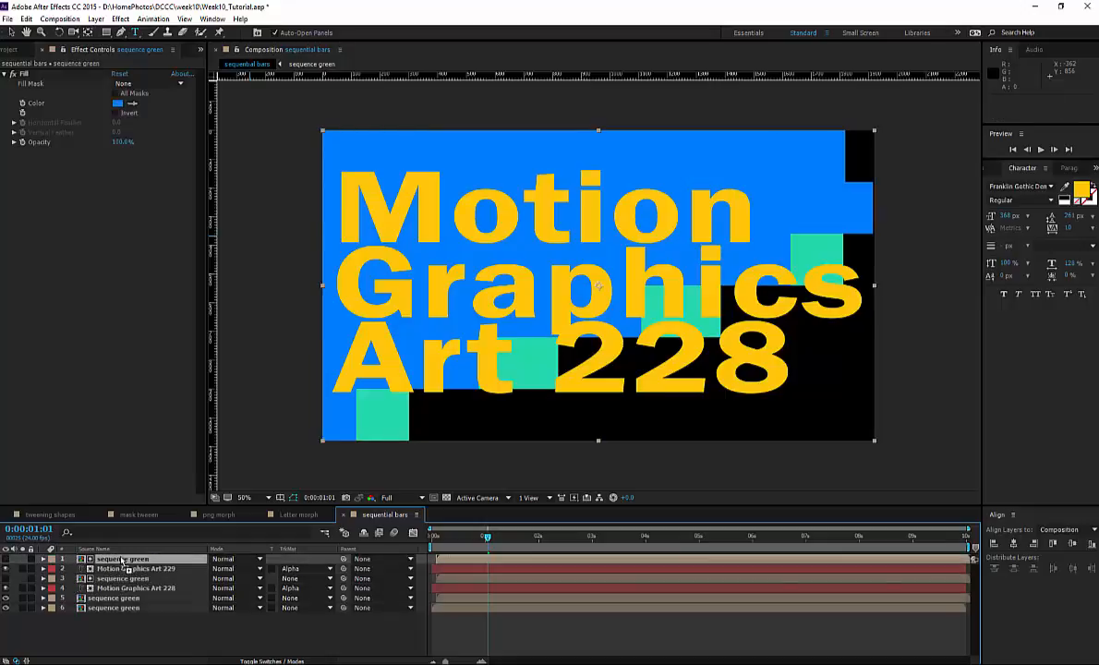
{"action": "left_click", "coordinate": [461, 560]}
{"action": "left_click_drag", "start_coordinate": [461, 560], "coordinate": [466, 561]}
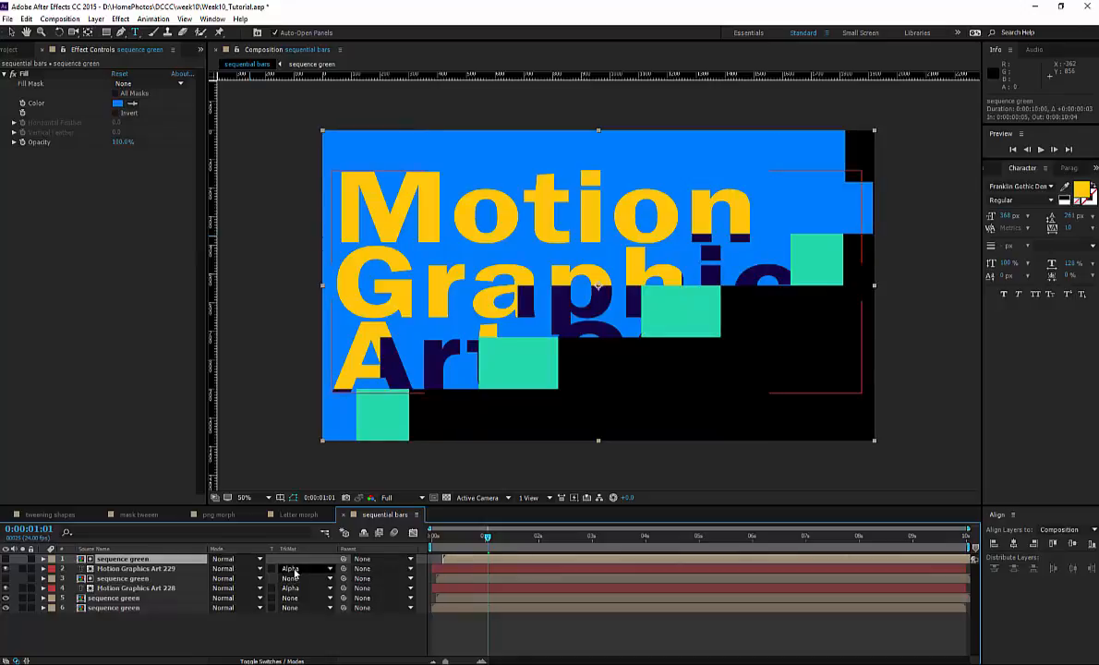
Step: End the work area at 0:00:02:21, play the composition, and scrub back to 0:00:00:16 to review the sequential reveal
{"action": "mouse_move", "coordinate": [486, 538]}
{"action": "left_mouse_down"}
{"action": "mouse_move", "coordinate": [436, 540]}
{"action": "mouse_move", "coordinate": [515, 546]}
{"action": "mouse_move", "coordinate": [435, 538]}
{"action": "mouse_move", "coordinate": [479, 539]}
{"action": "left_mouse_up"}
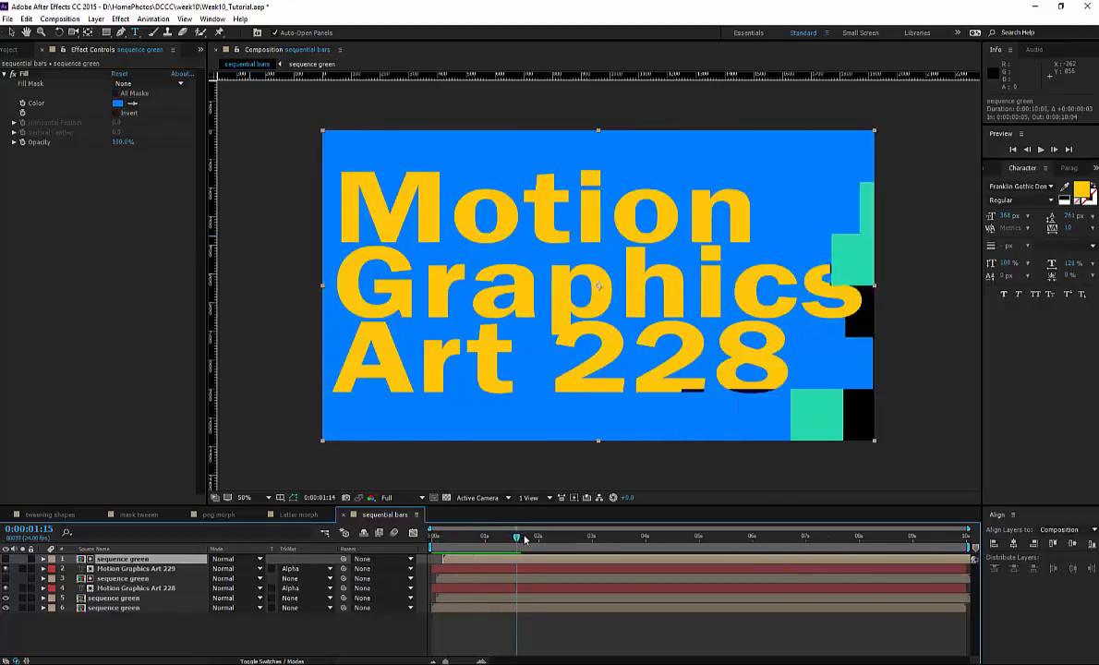
{"action": "key", "text": "space"}
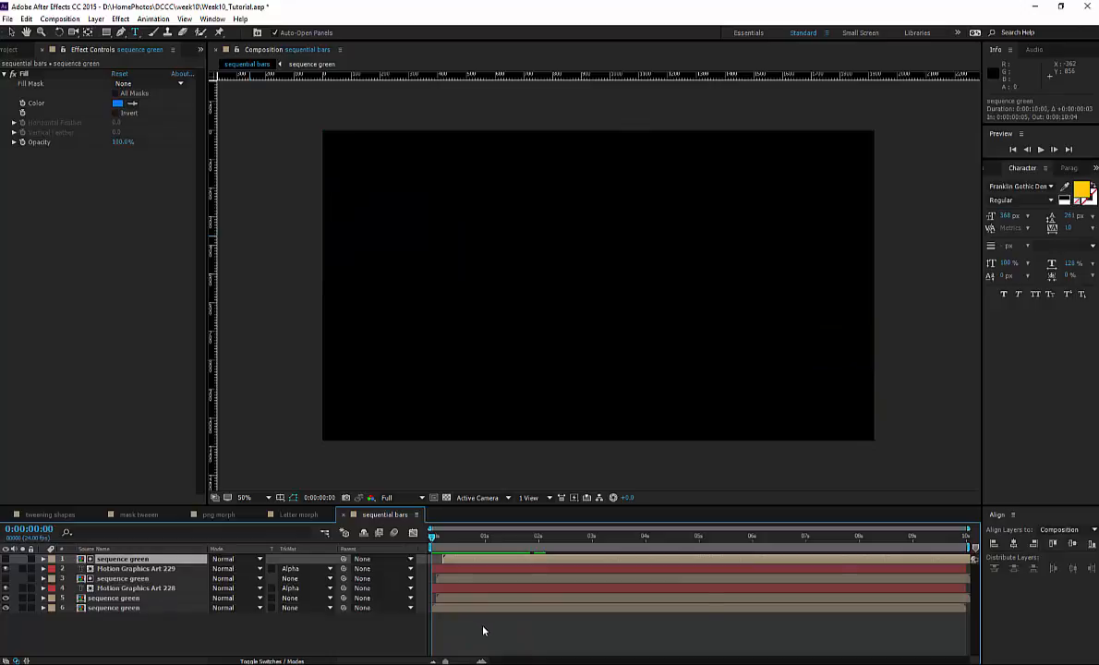
{"action": "left_click_drag", "start_coordinate": [968, 547], "coordinate": [589, 546]}
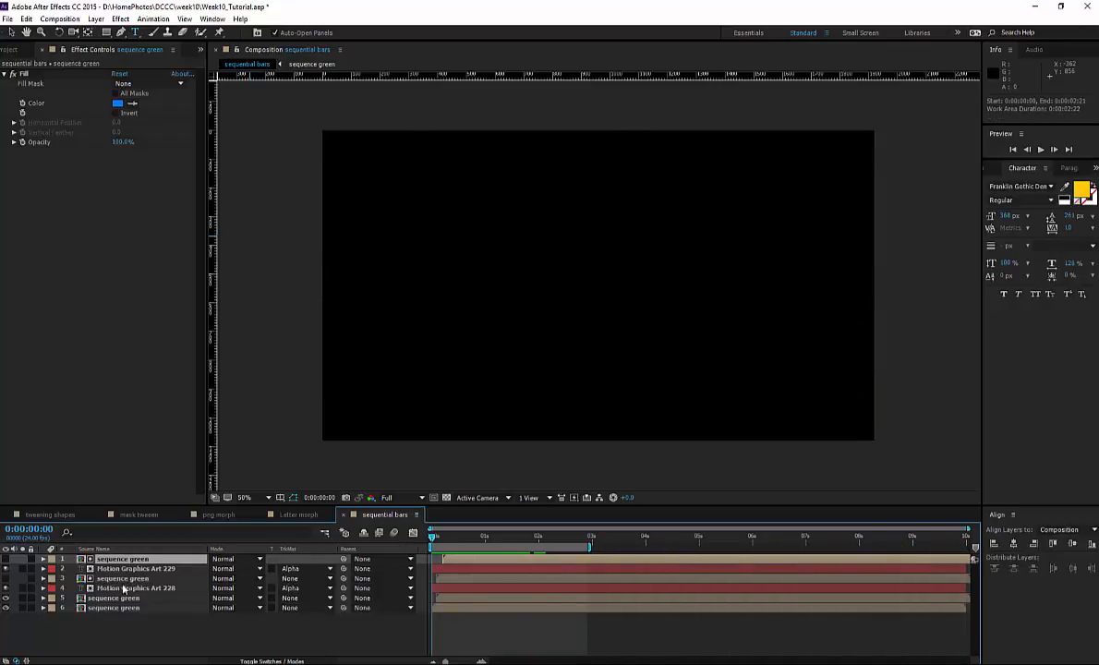
{"action": "key", "text": "space"}
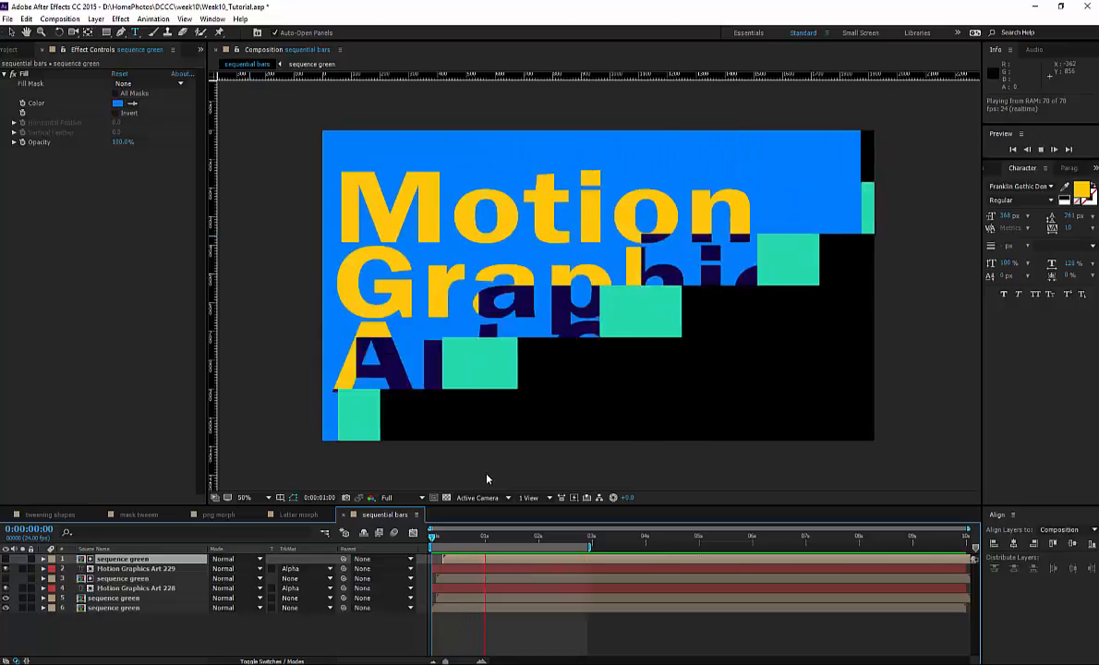
{"action": "key", "text": "space"}
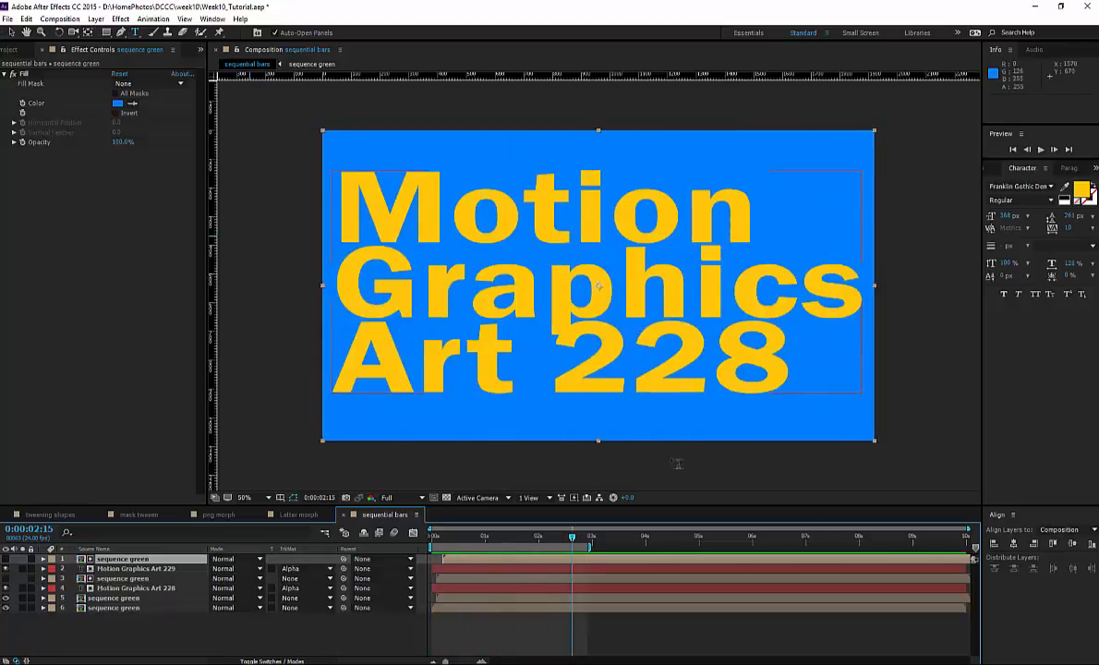
{"action": "left_click", "coordinate": [118, 598]}
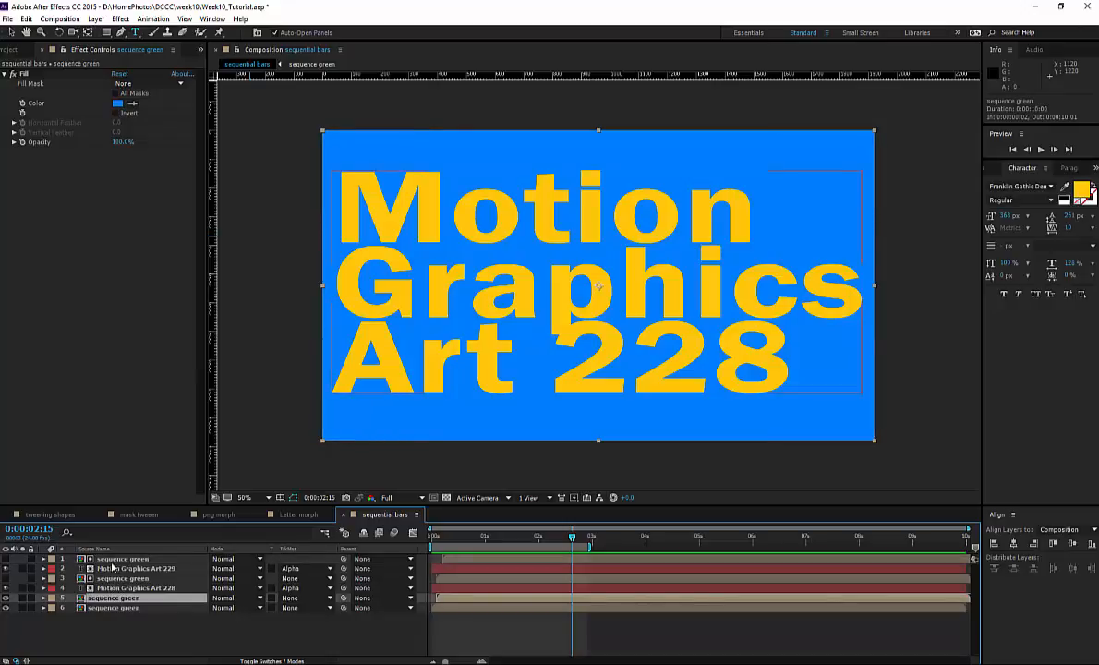
{"action": "left_click_drag", "start_coordinate": [472, 539], "coordinate": [466, 536]}
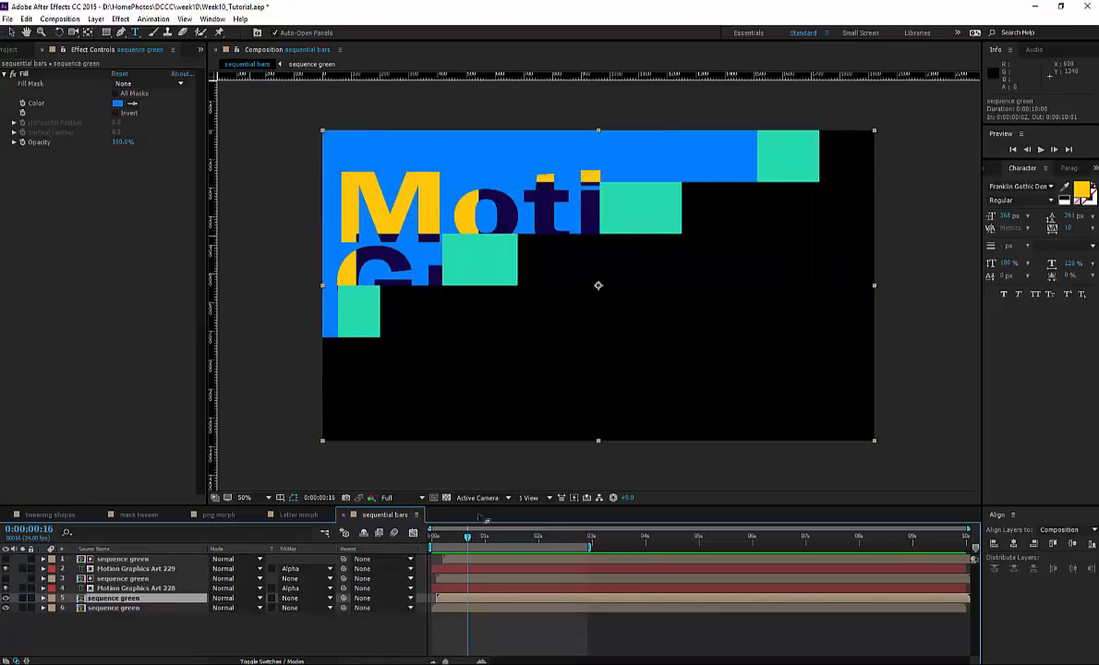